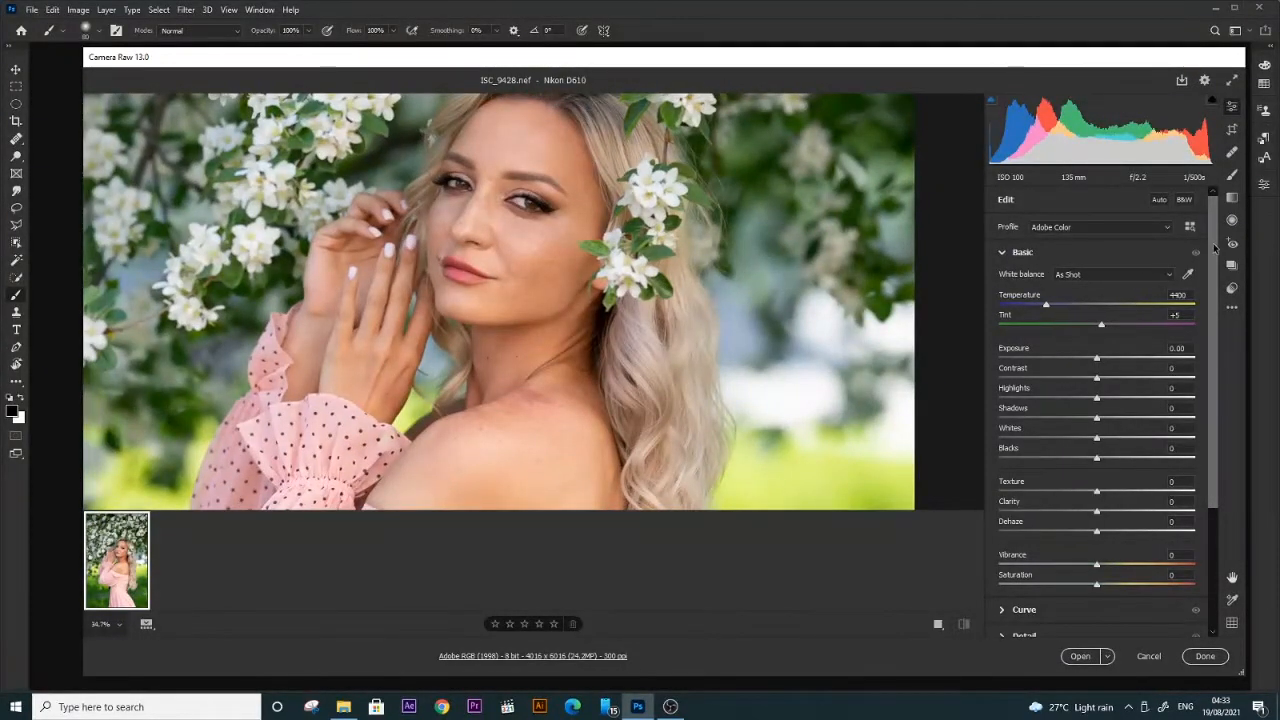
Apply the Modern 09 creative profile to the portrait and return to the edit settings.
scroll(1215, 246, down, 3)
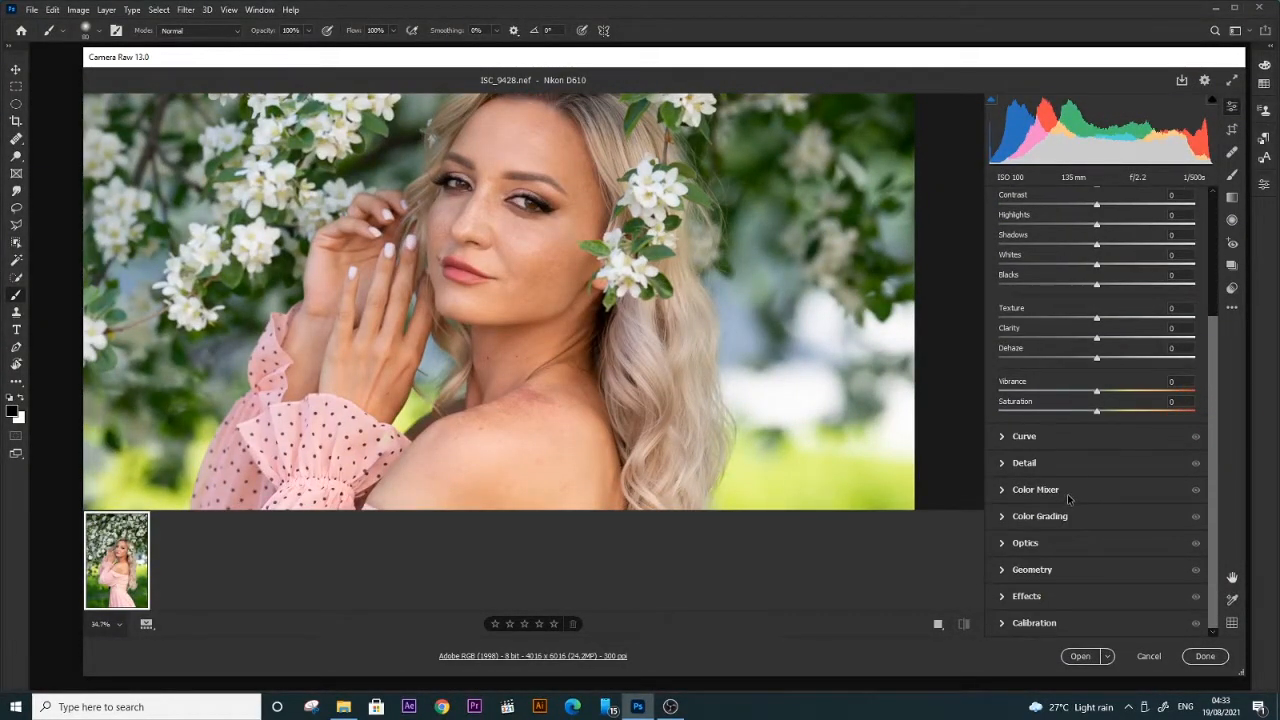
scroll(1060, 378, up, 3)
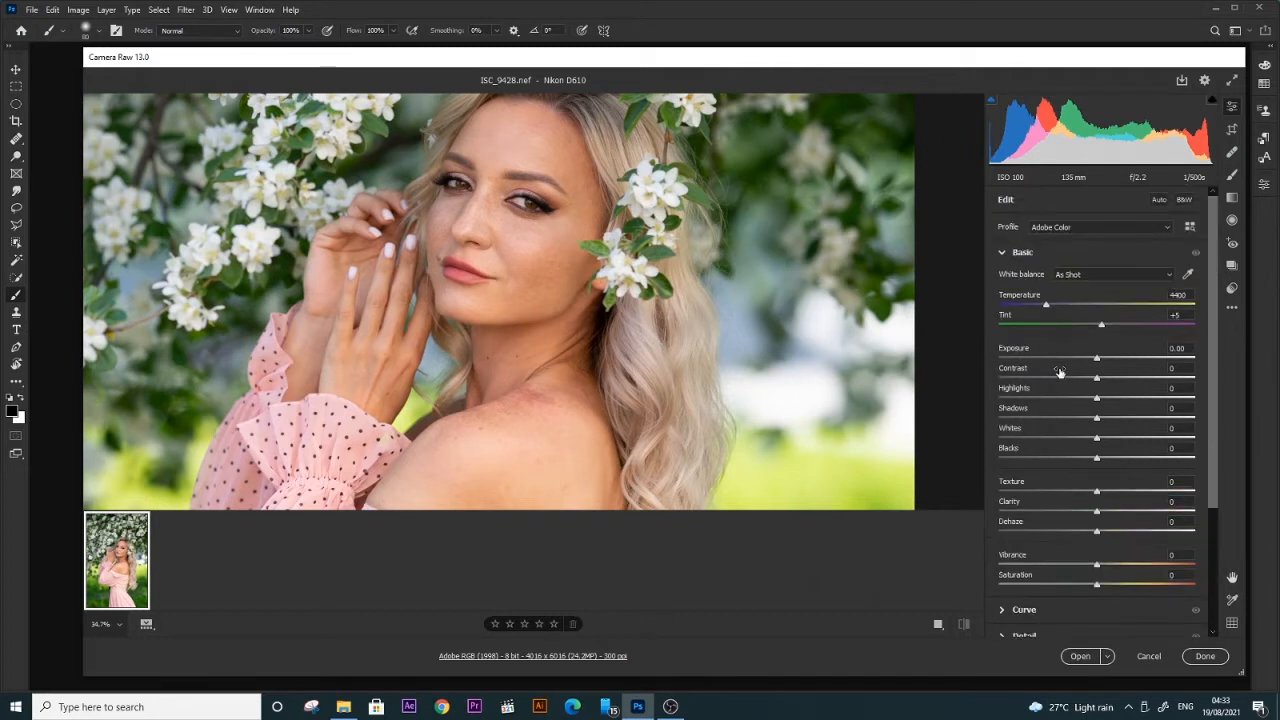
click(1190, 227)
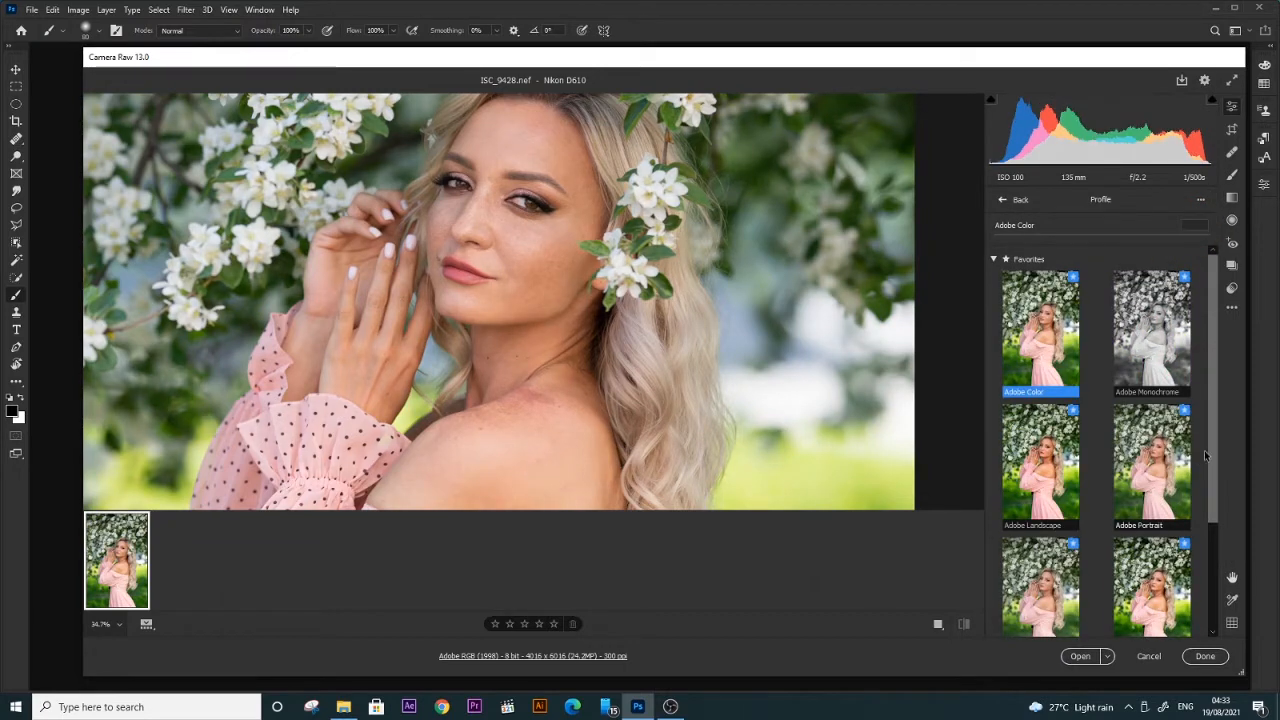
drag(1210, 448, 1204, 585)
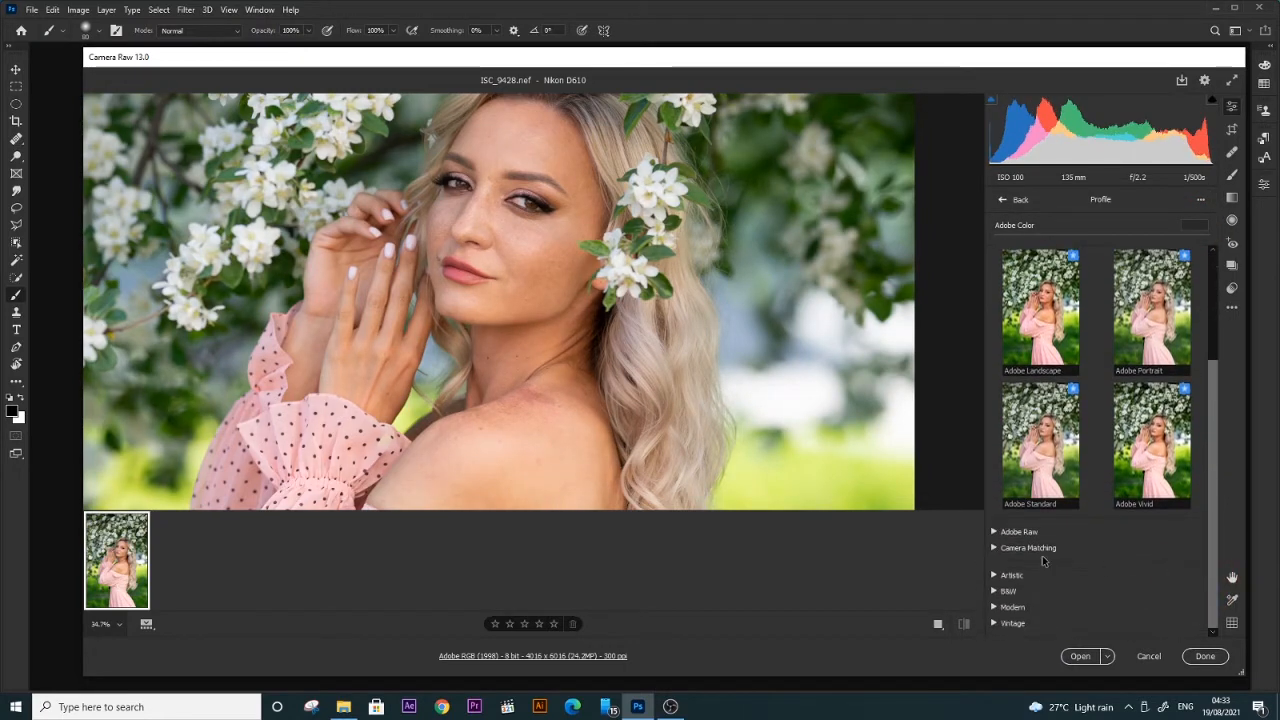
click(996, 608)
scroll(1028, 588, down, 5)
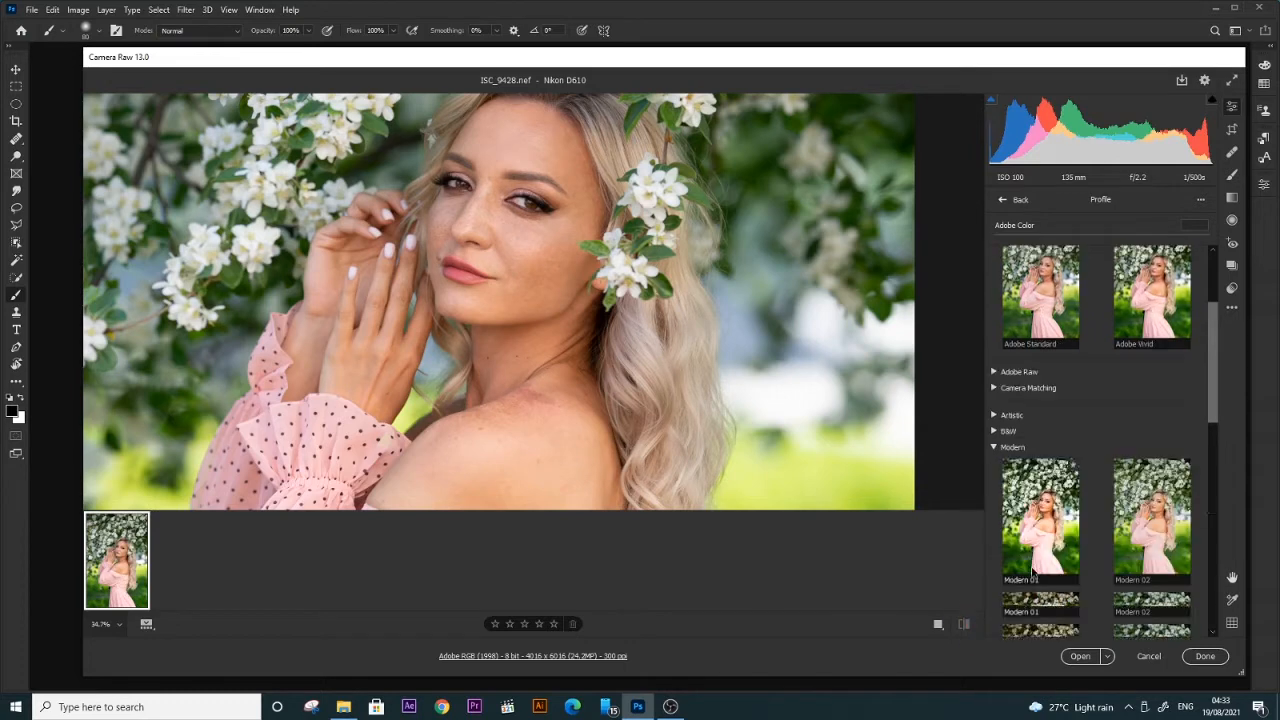
scroll(1033, 578, down, 2)
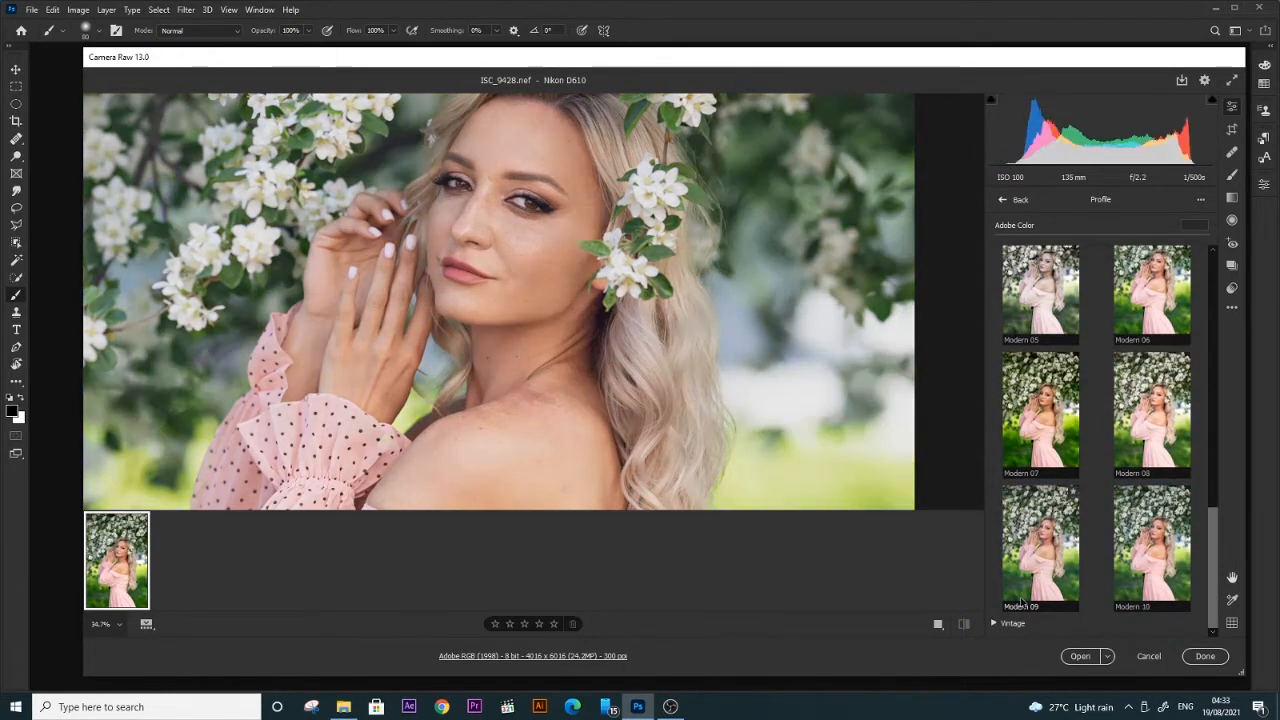
click(1049, 514)
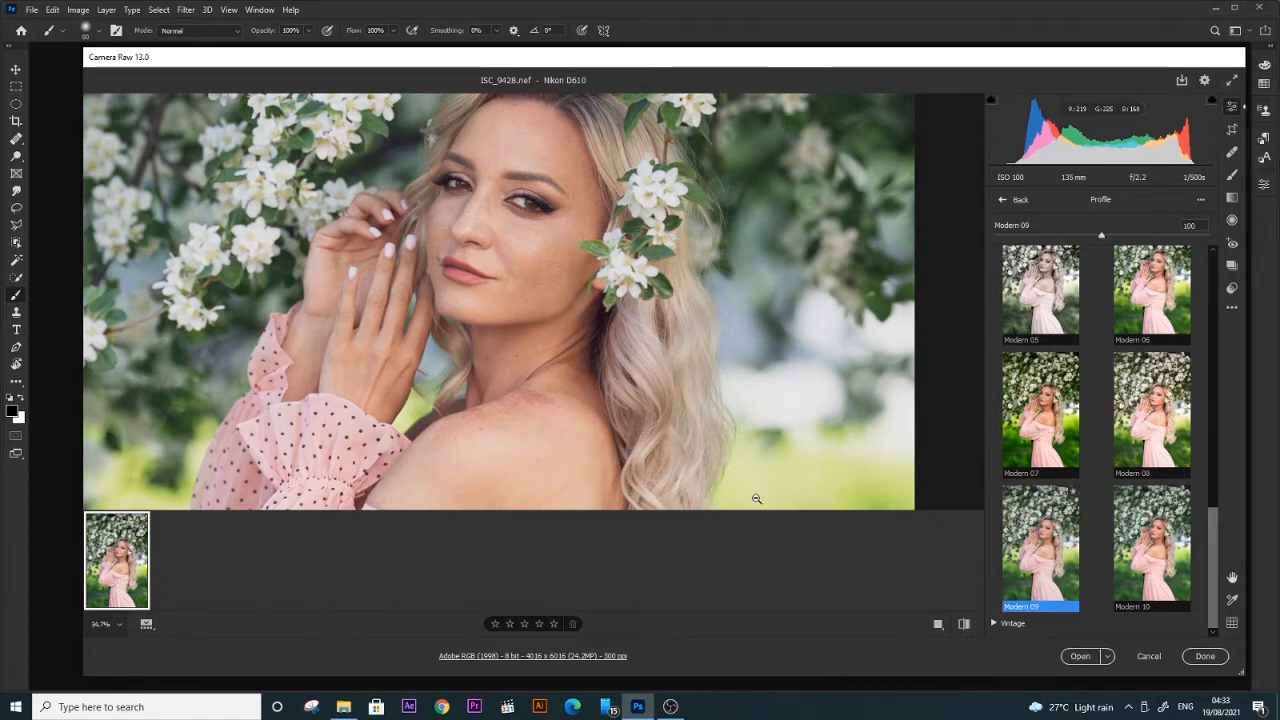
scroll(670, 440, down, 5)
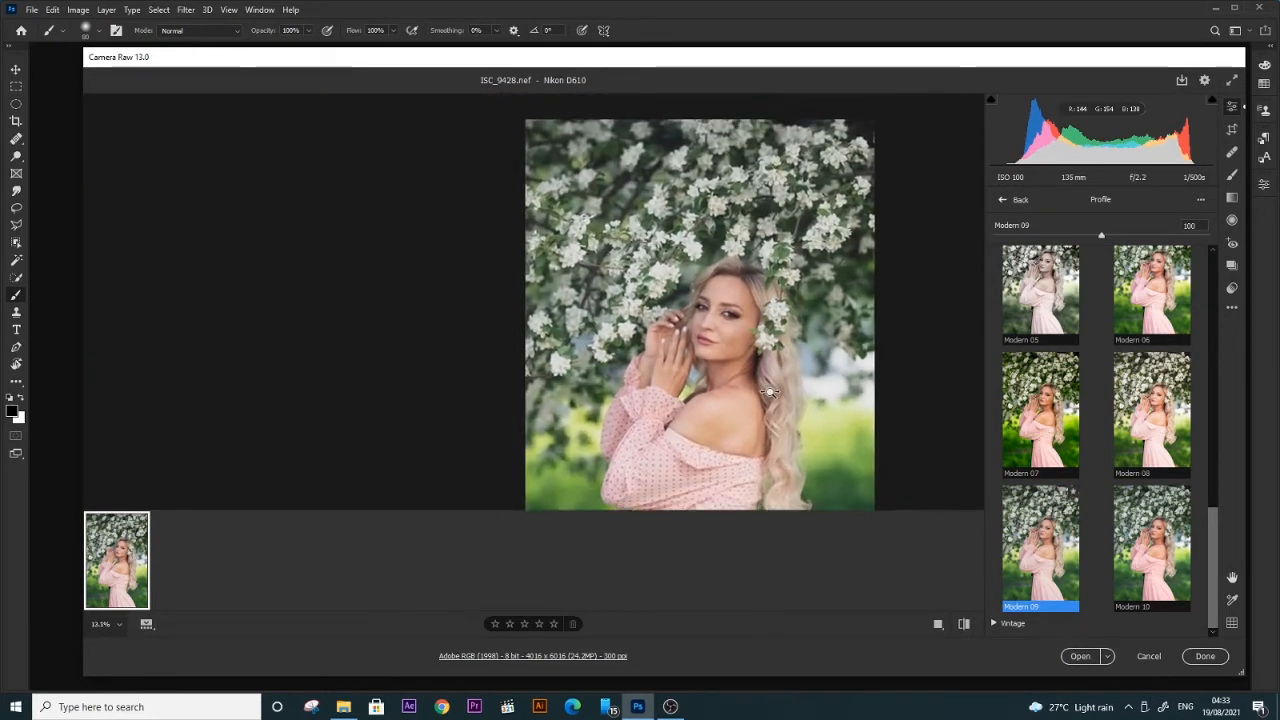
scroll(676, 395, up, 4)
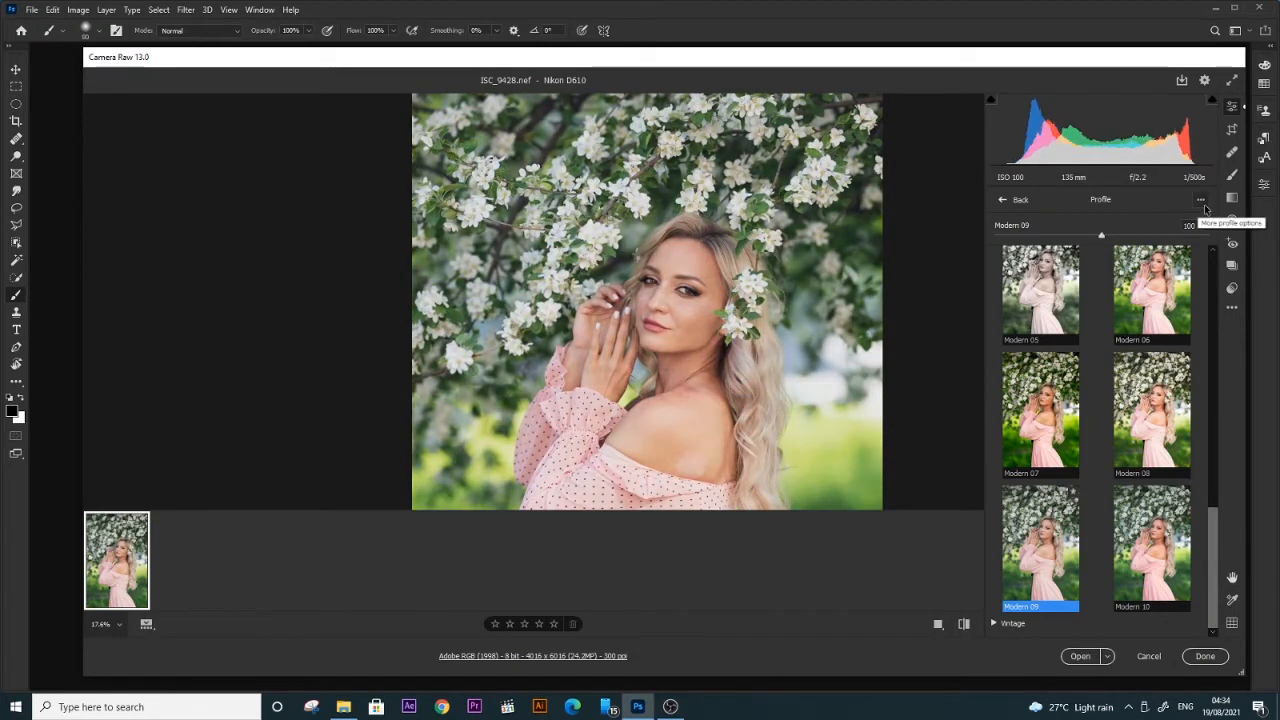
drag(1212, 537, 1187, 249)
click(1003, 199)
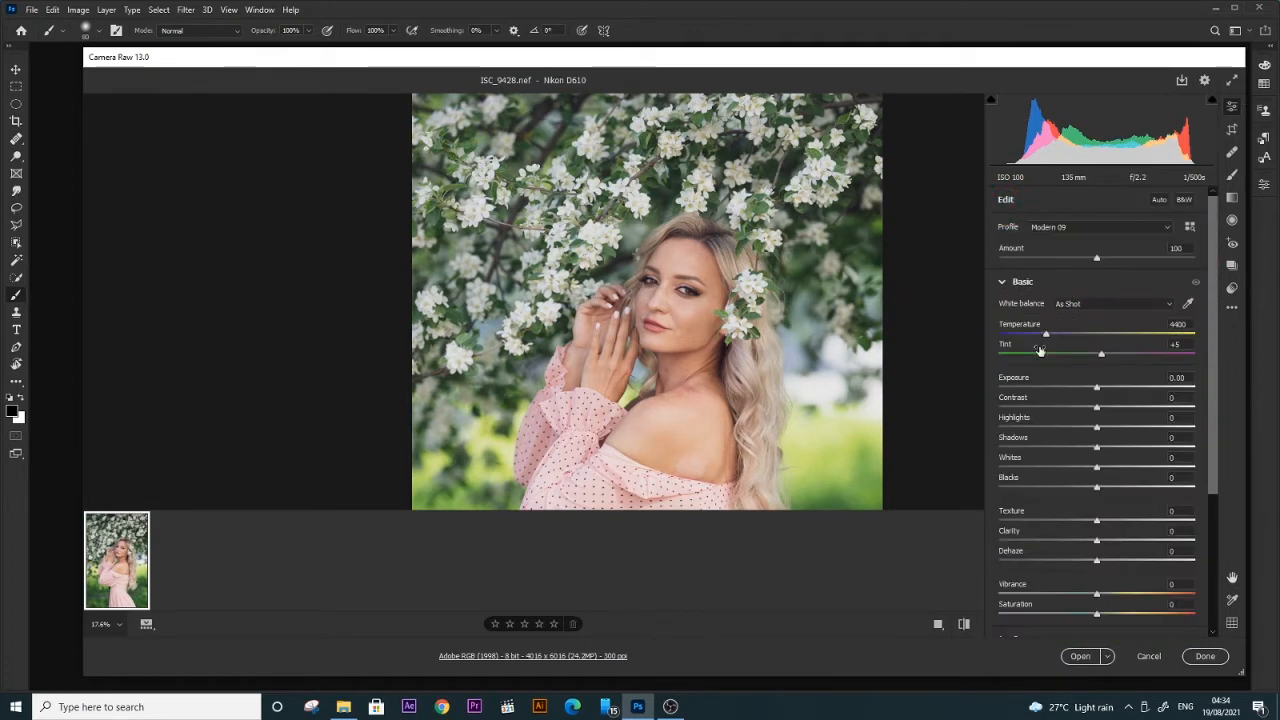
Shift the Color Mixer hue of the Aquas to -100 and of the Greens to -85.
drag(1213, 381, 1213, 522)
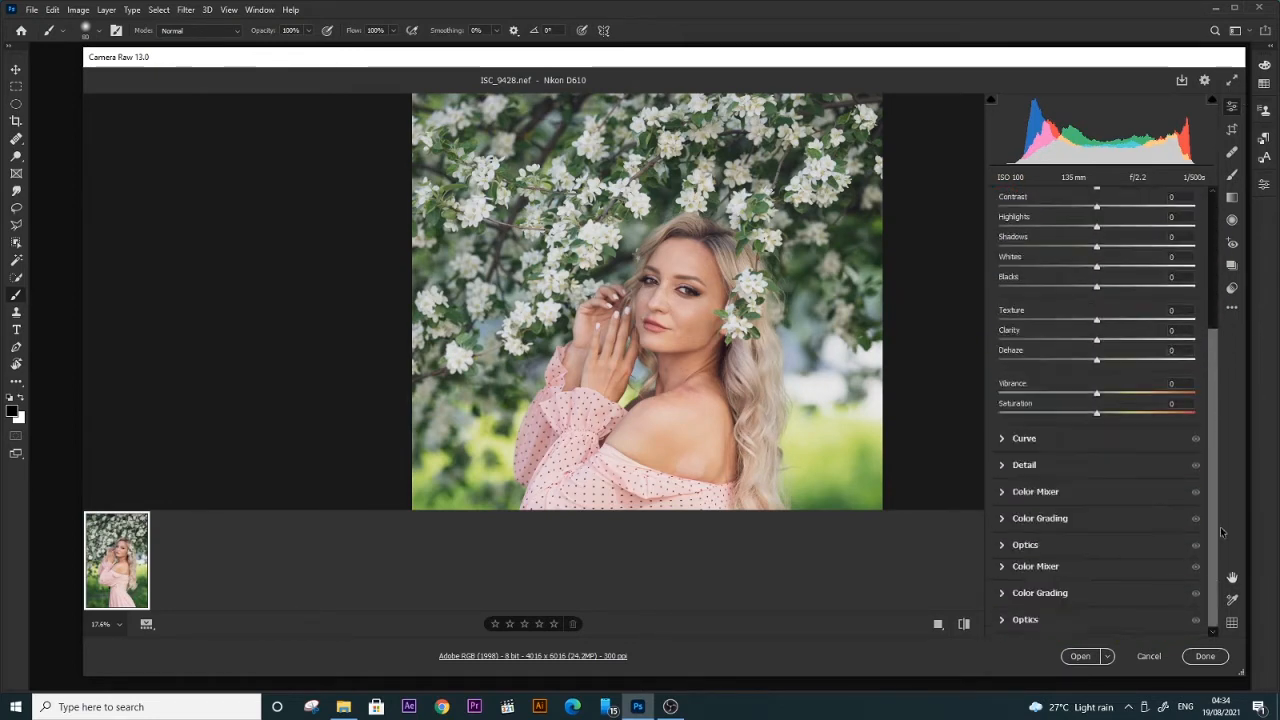
click(1034, 491)
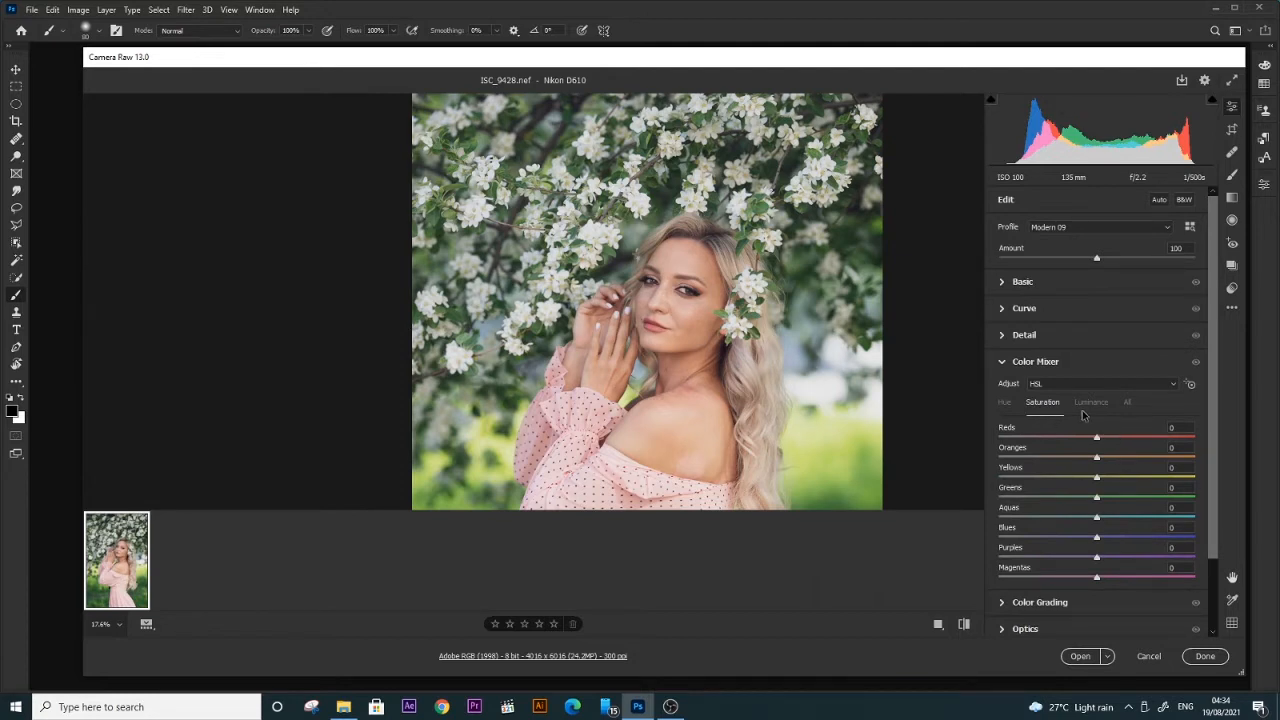
click(1005, 402)
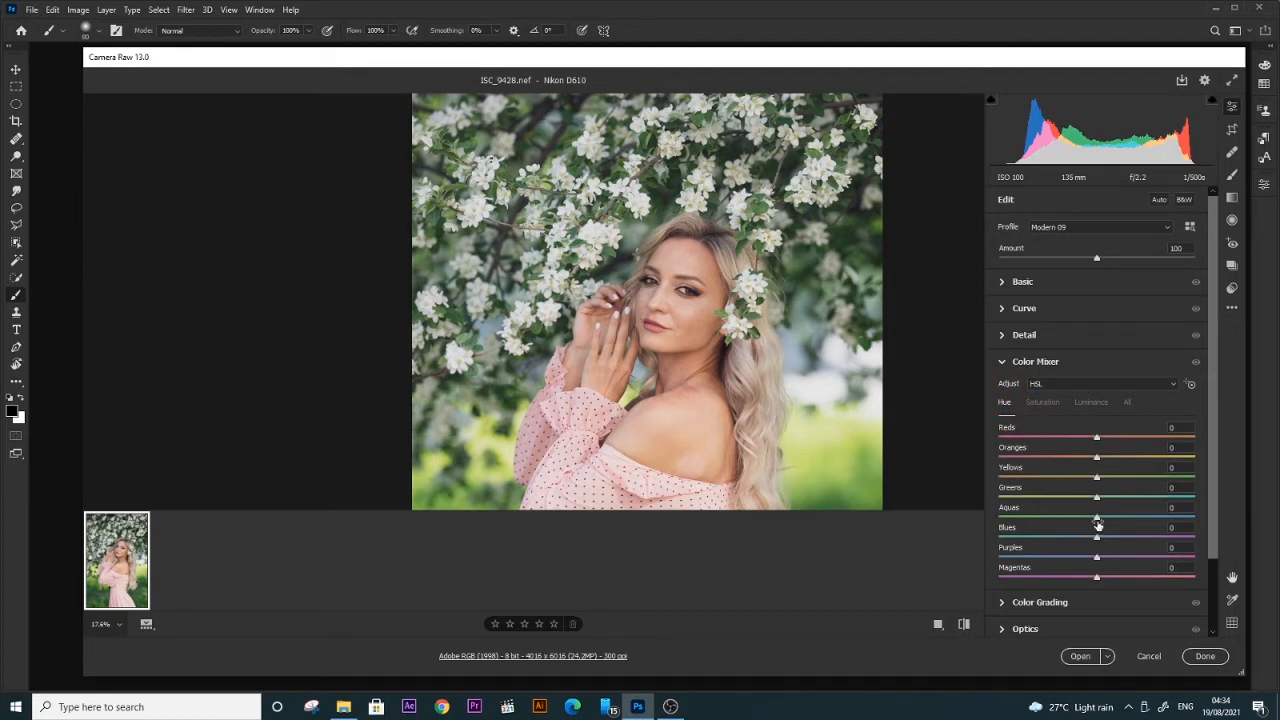
drag(1035, 520, 945, 520)
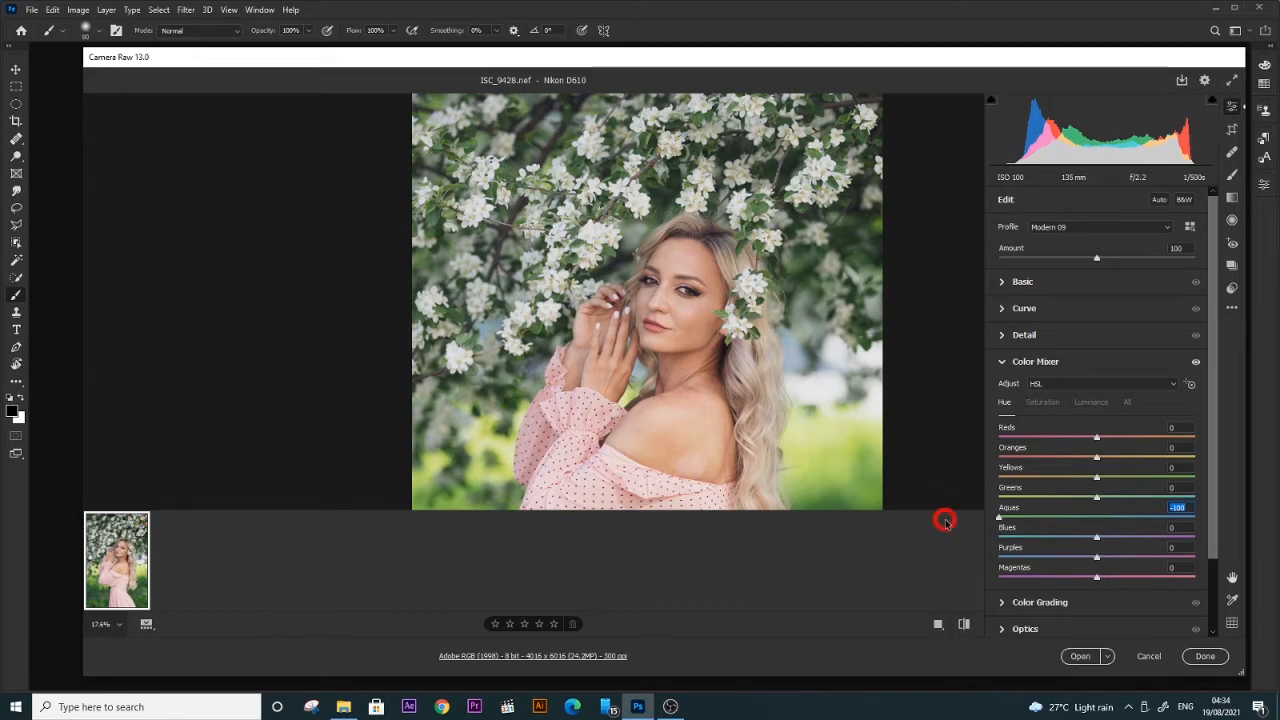
scroll(802, 392, down, 6)
scroll(802, 392, up, 1)
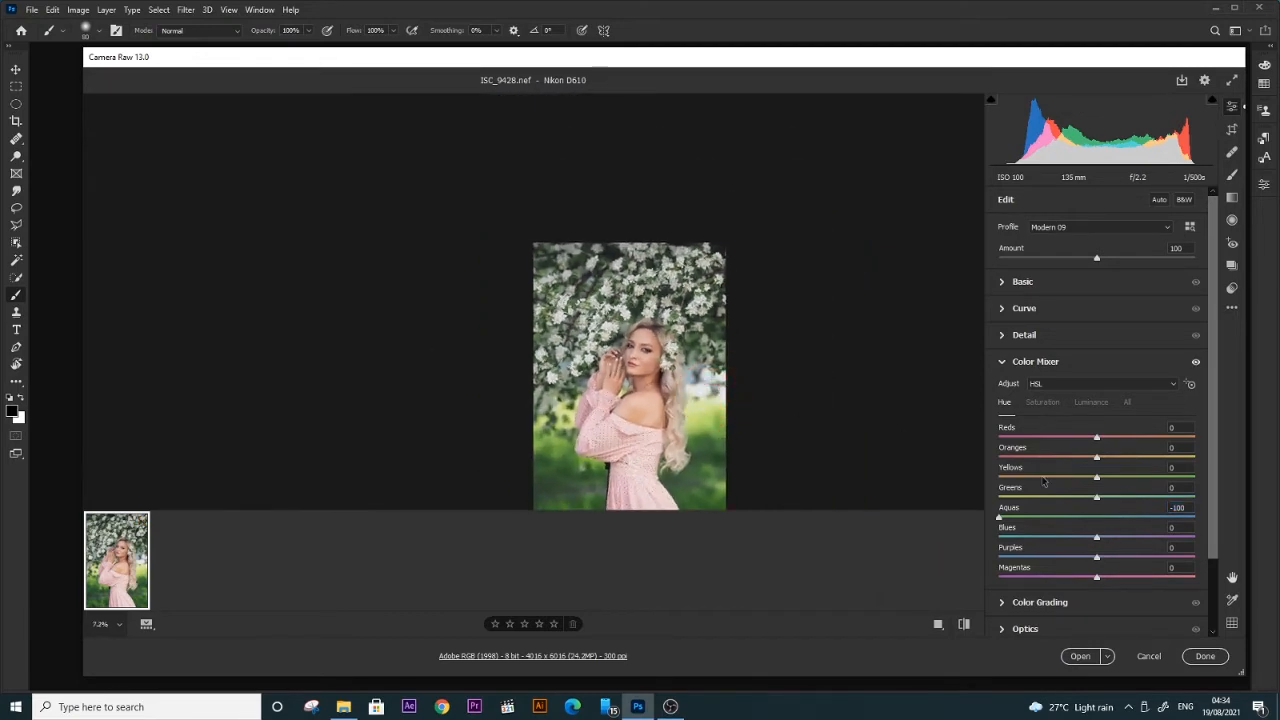
drag(1096, 498, 1013, 497)
drag(699, 411, 796, 410)
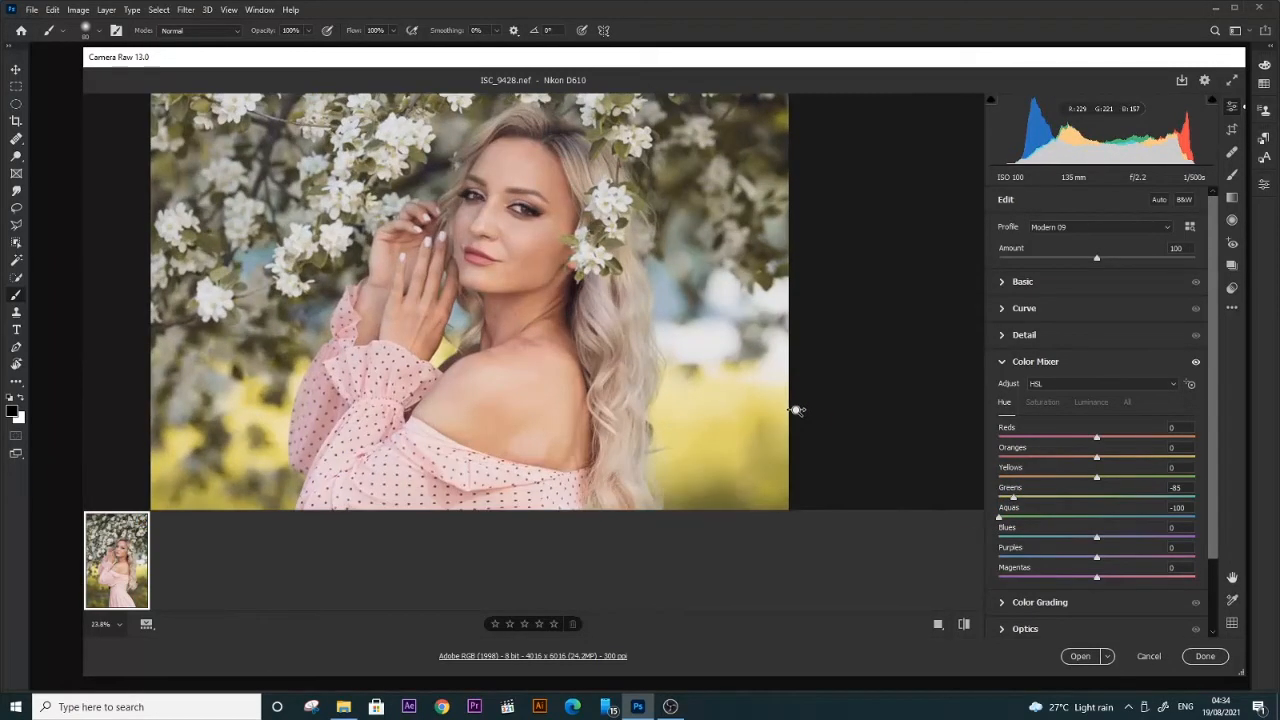
Lower the Basic contrast to -20 and open the developed raw photo in Photoshop.
click(1040, 284)
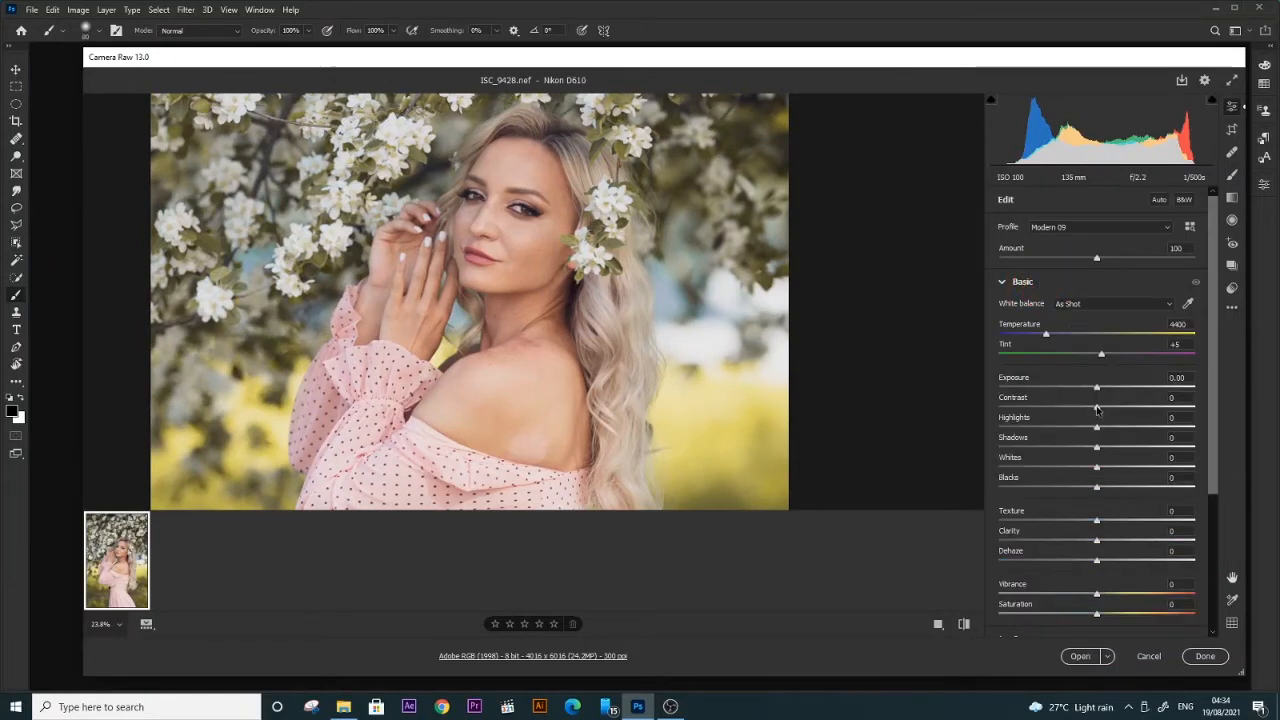
drag(1096, 408, 1075, 409)
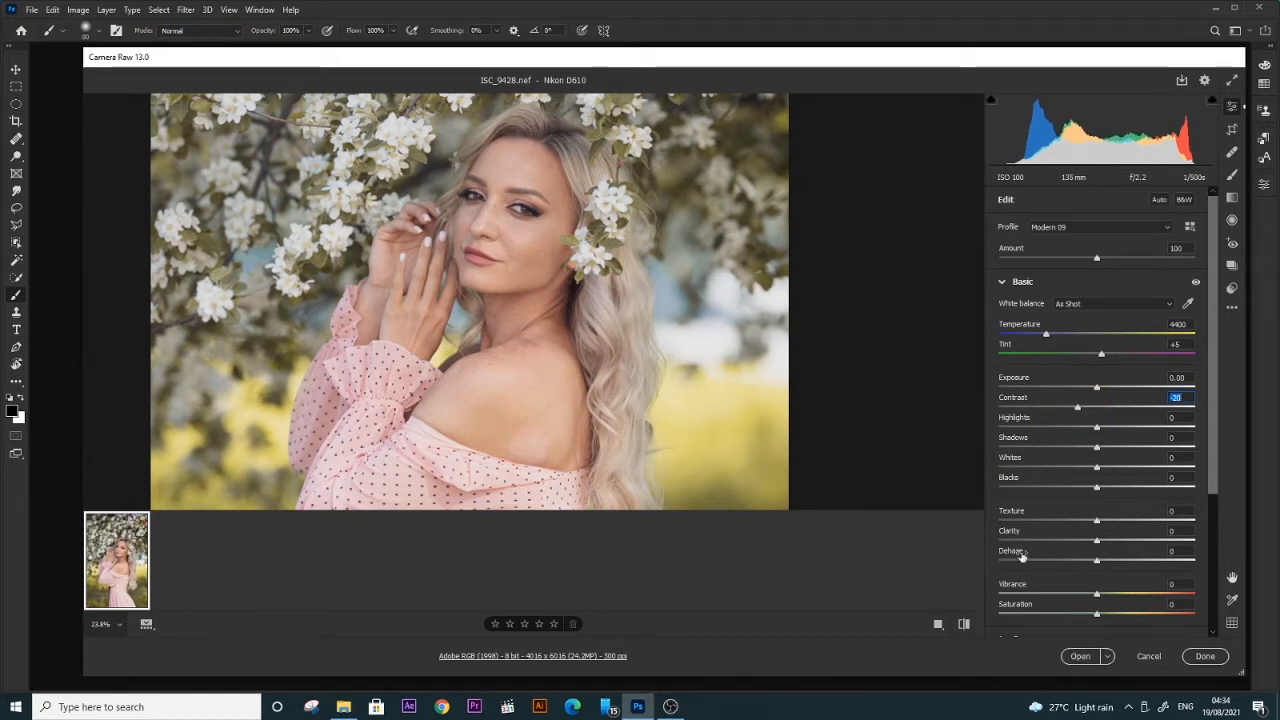
click(1079, 656)
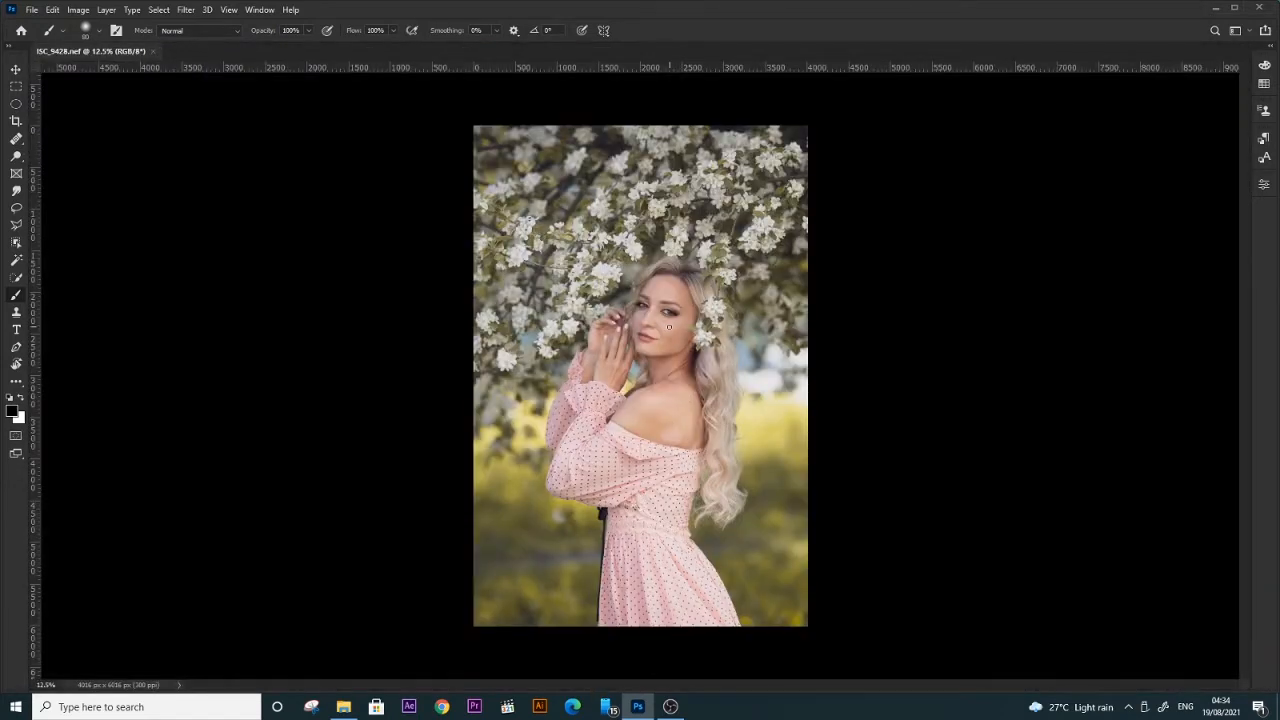
key(ctrl+KP_Add)
key(ctrl+KP_Add)
key(ctrl+KP_Add)
key(ctrl+KP_Add)
key(ctrl+KP_Add)
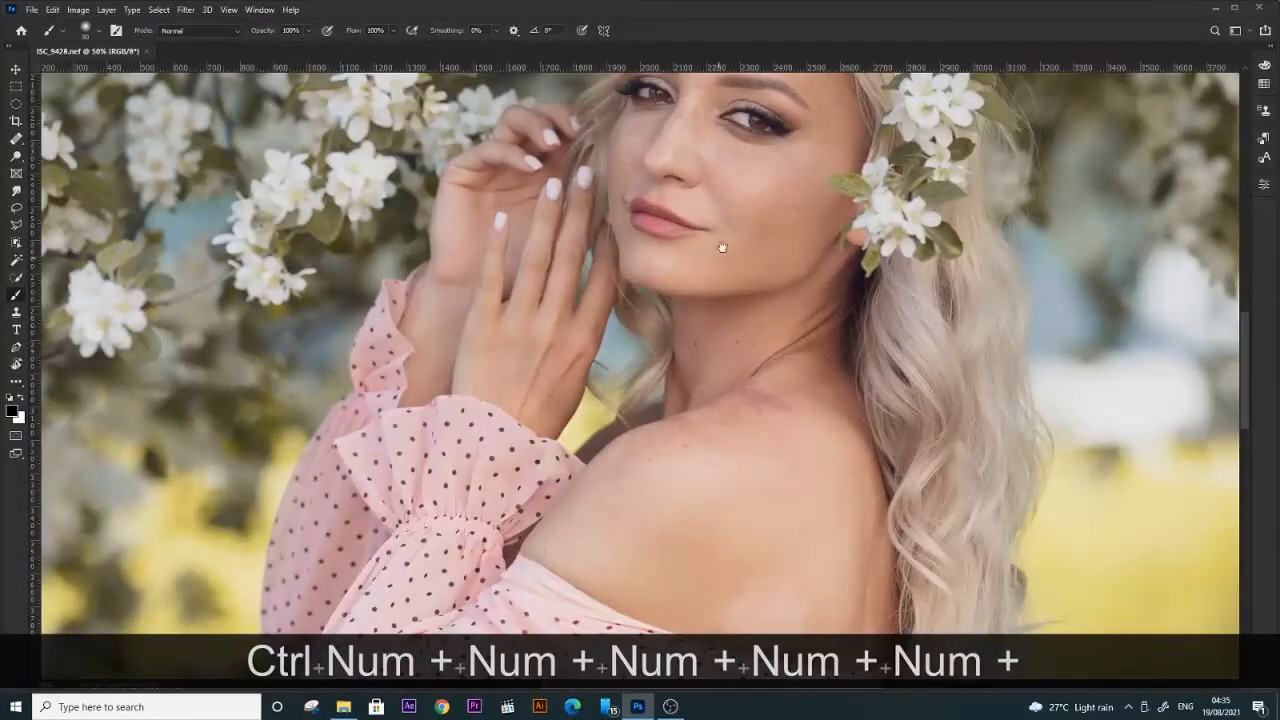
key(space)
drag(722, 247, 755, 439)
key(ctrl+KP_Add)
key(ctrl+KP_Add)
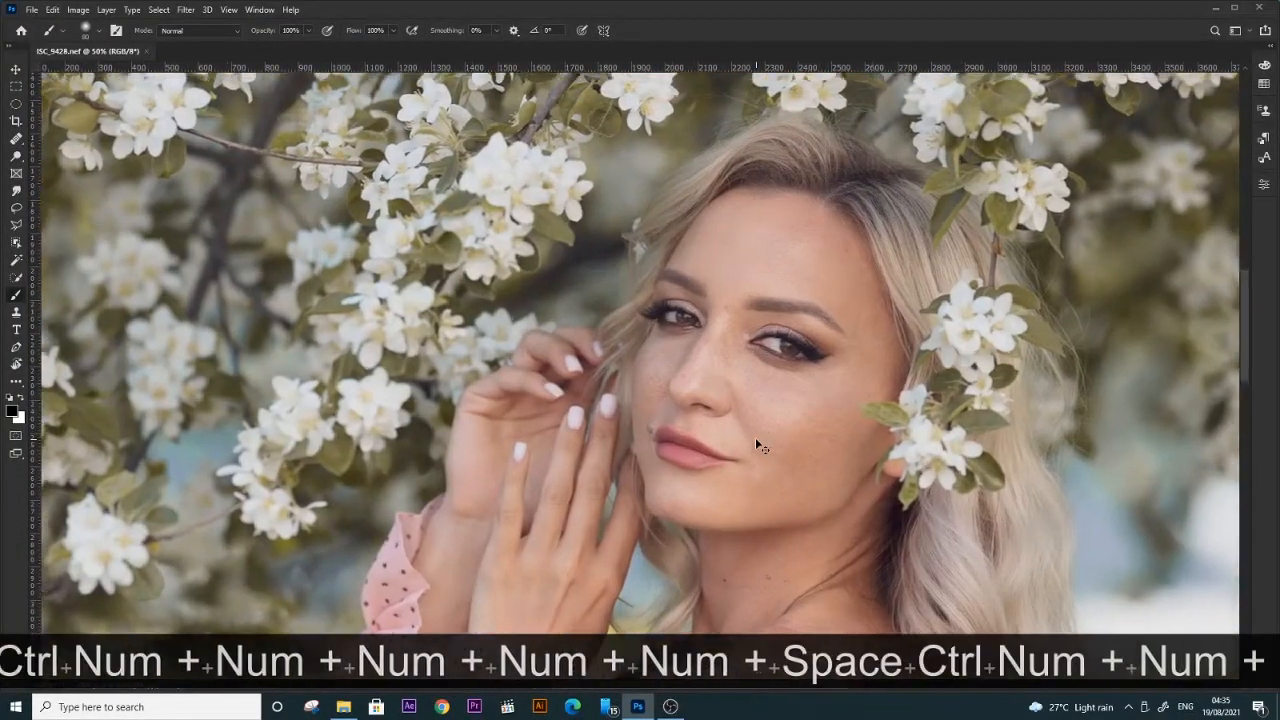
key(space)
mouse_move(861, 434)
mouse_down()
mouse_move(823, 412)
mouse_move(737, 300)
mouse_move(711, 371)
mouse_move(724, 411)
mouse_up()
key(space)
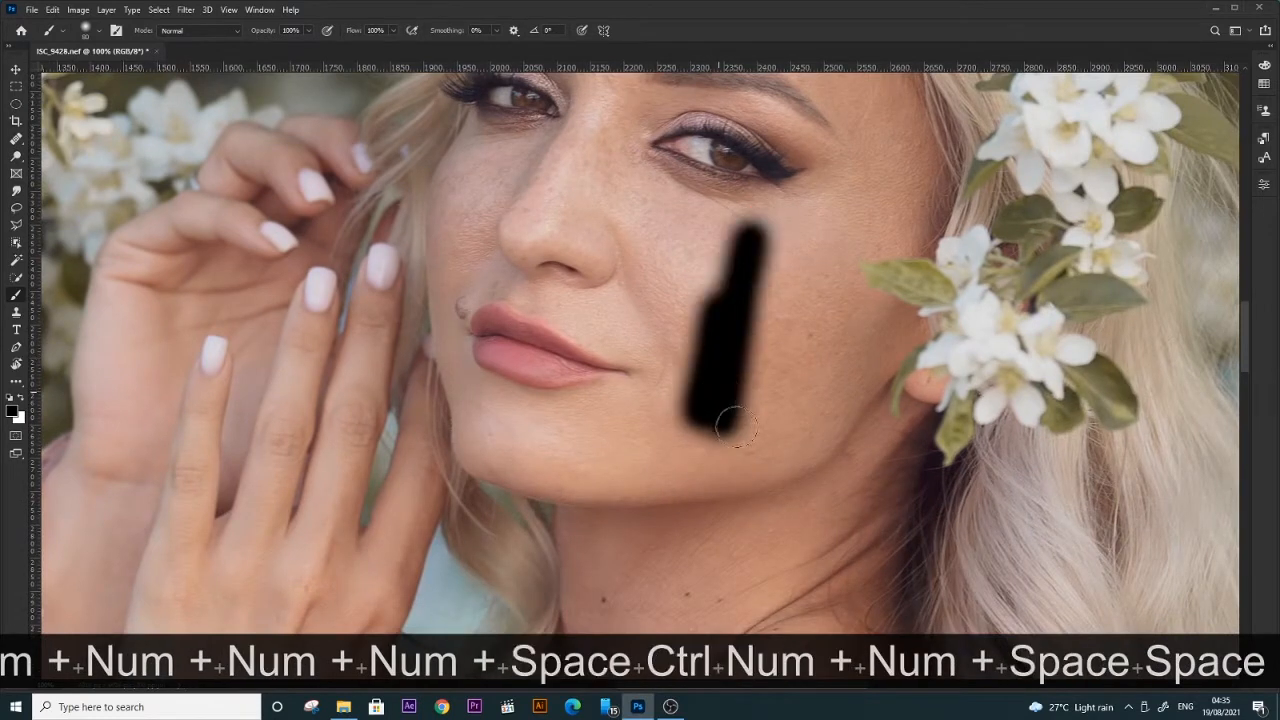
key(ctrl+z)
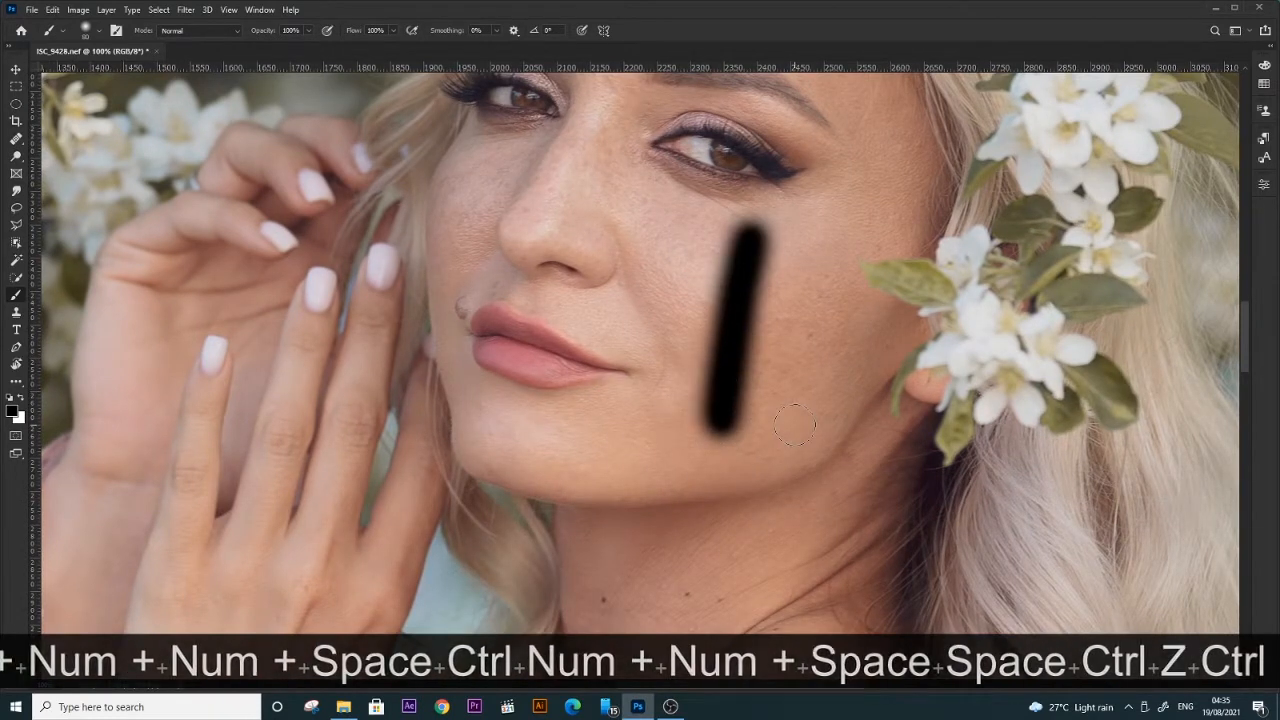
key(ctrl+z)
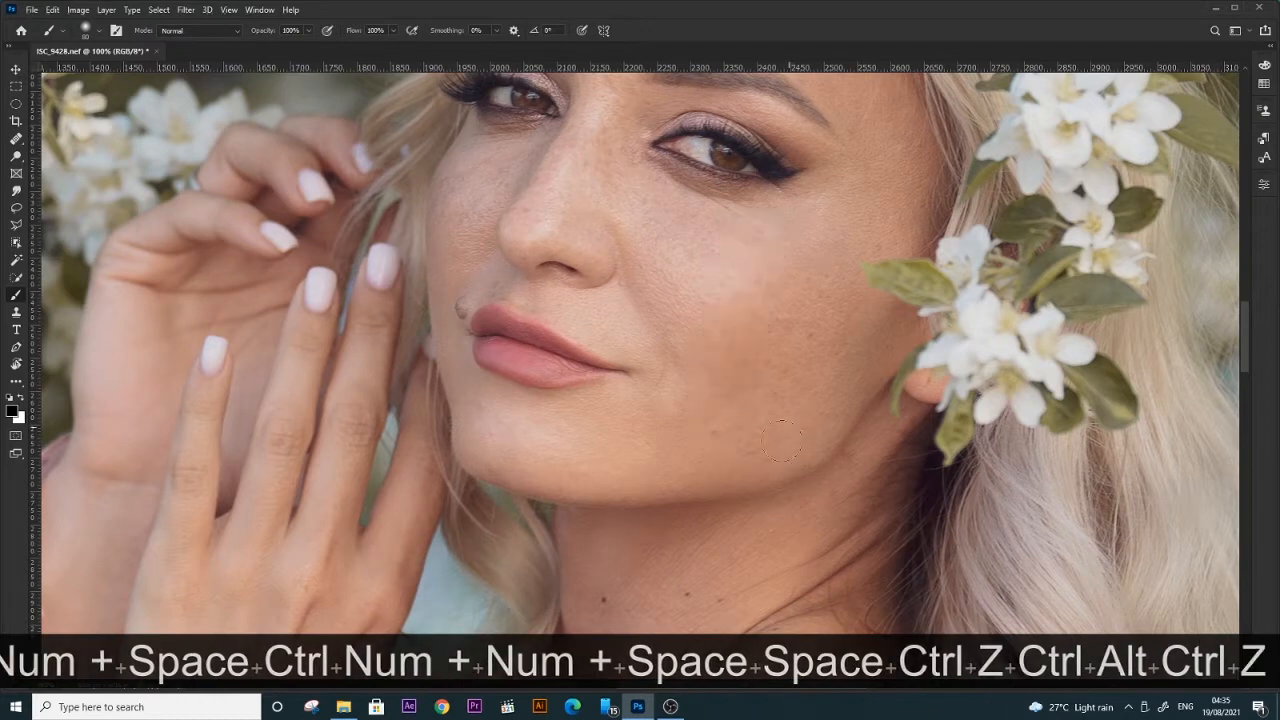
Remove the middle mole on the neck using the Healing Brush at size 20, sampling clean skin just above it.
key(space)
mouse_move(774, 466)
mouse_down()
mouse_move(754, 246)
mouse_move(677, 285)
mouse_up()
key(ctrl+KP_Add)
key(ctrl+KP_Add)
key(space)
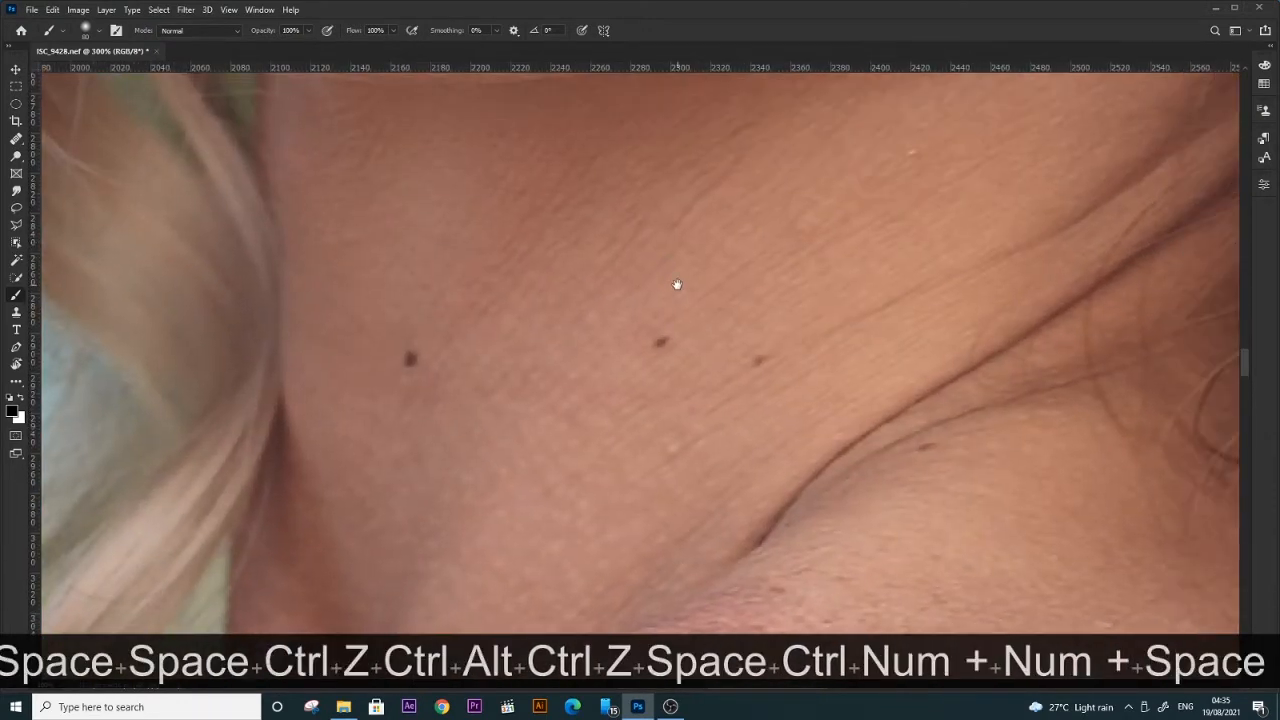
key(j)
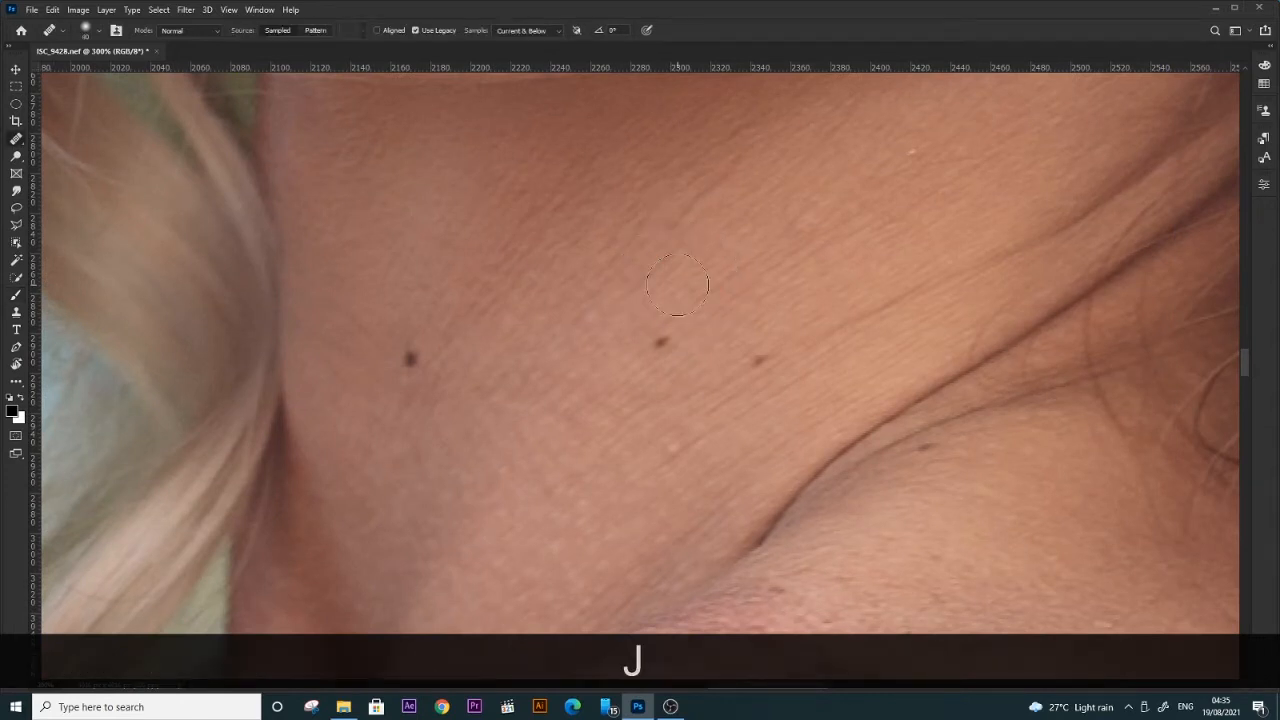
key(bracketleft)
key(bracketleft)
key(bracketleft)
key(bracketleft)
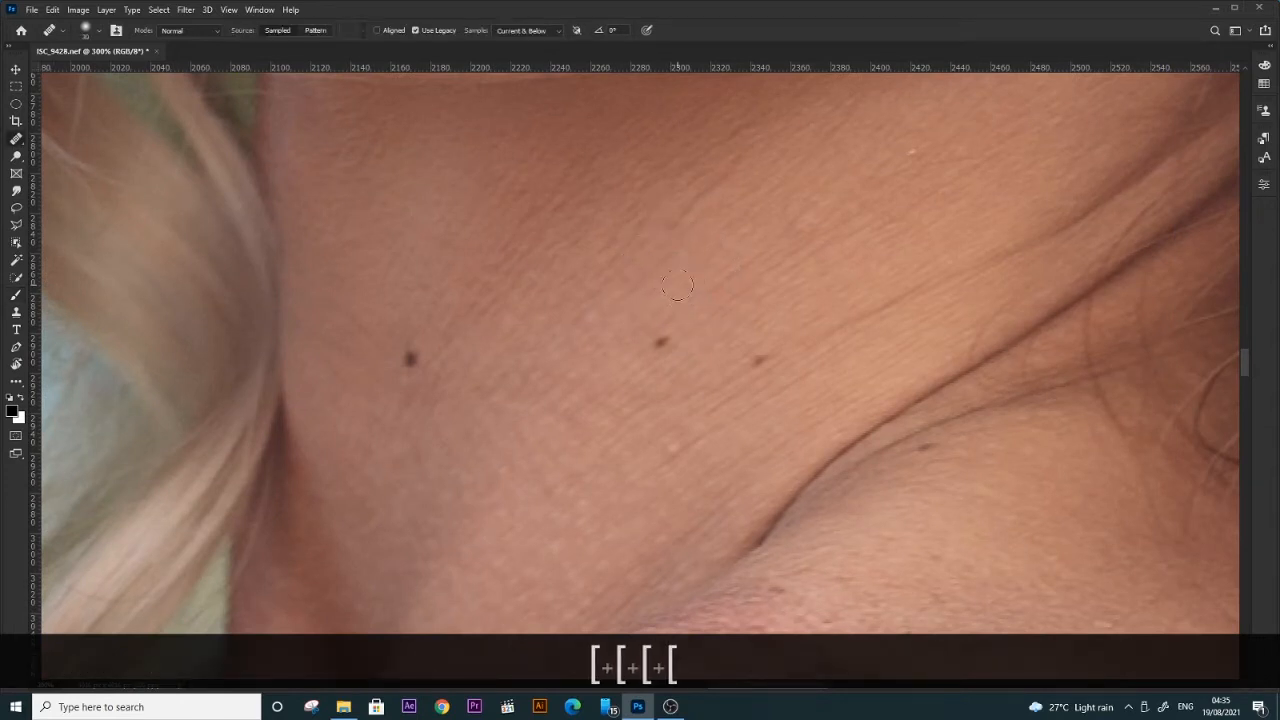
click(660, 345)
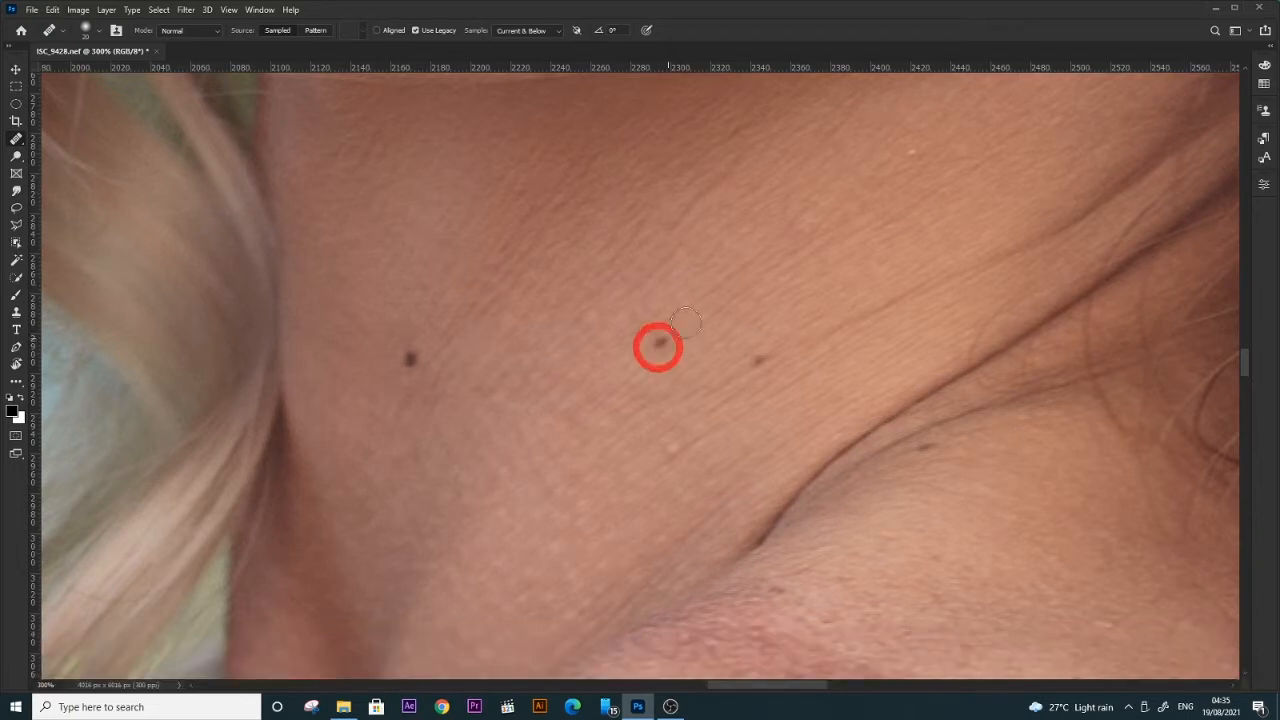
key(alt)
click(640, 262)
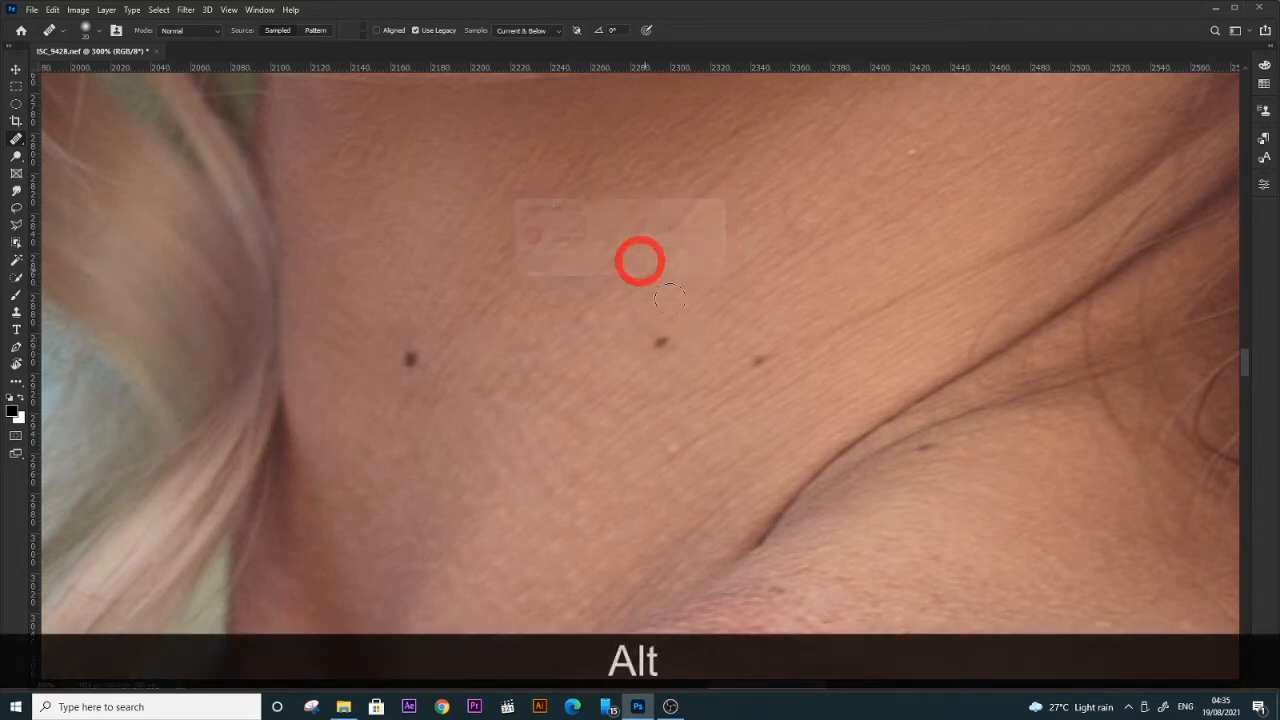
alt+click(694, 278)
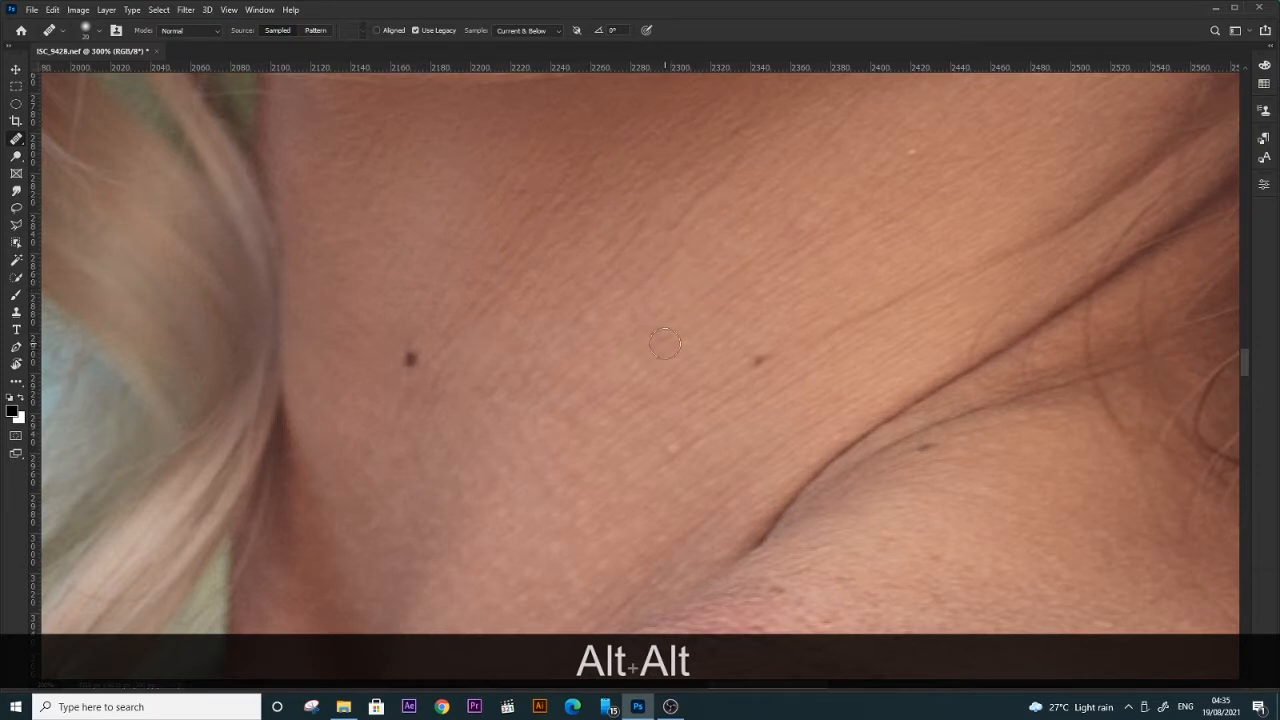
click(659, 346)
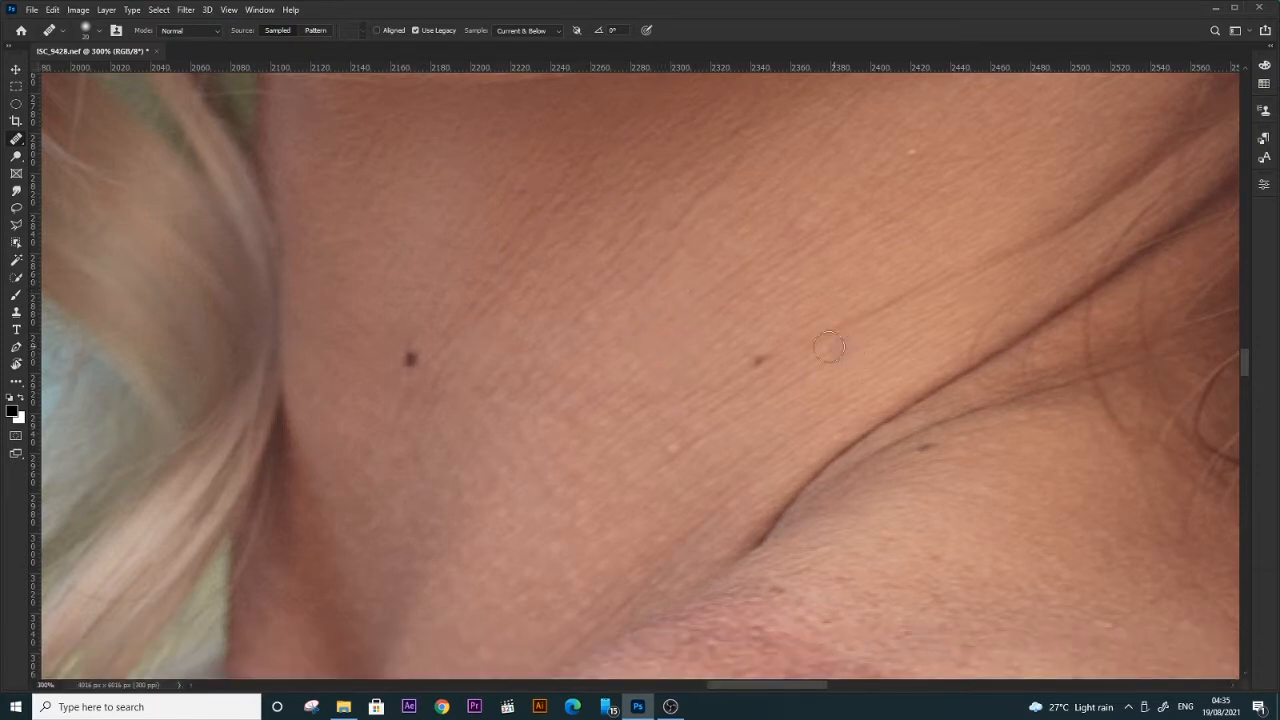
Heal the two remaining moles on the neck and the small light spot below the jaw, sampling nearby clean skin.
key(alt)
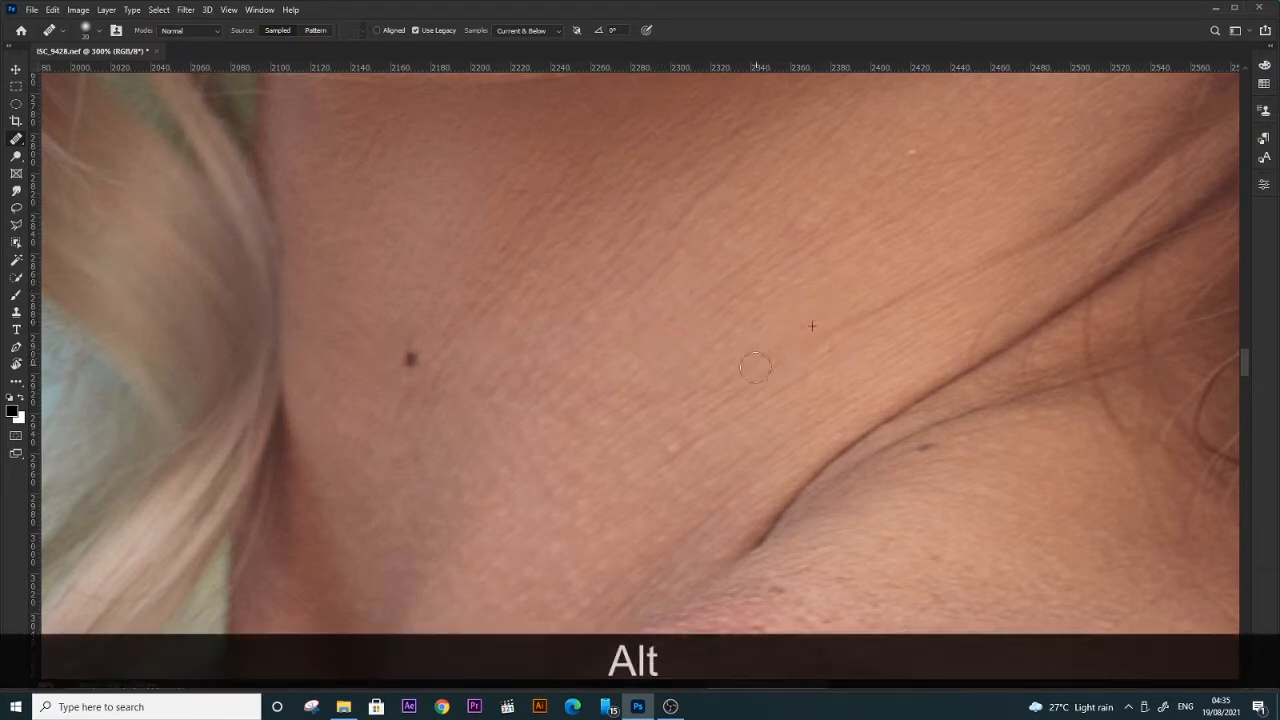
alt+click(372, 283)
key(ctrl+minus)
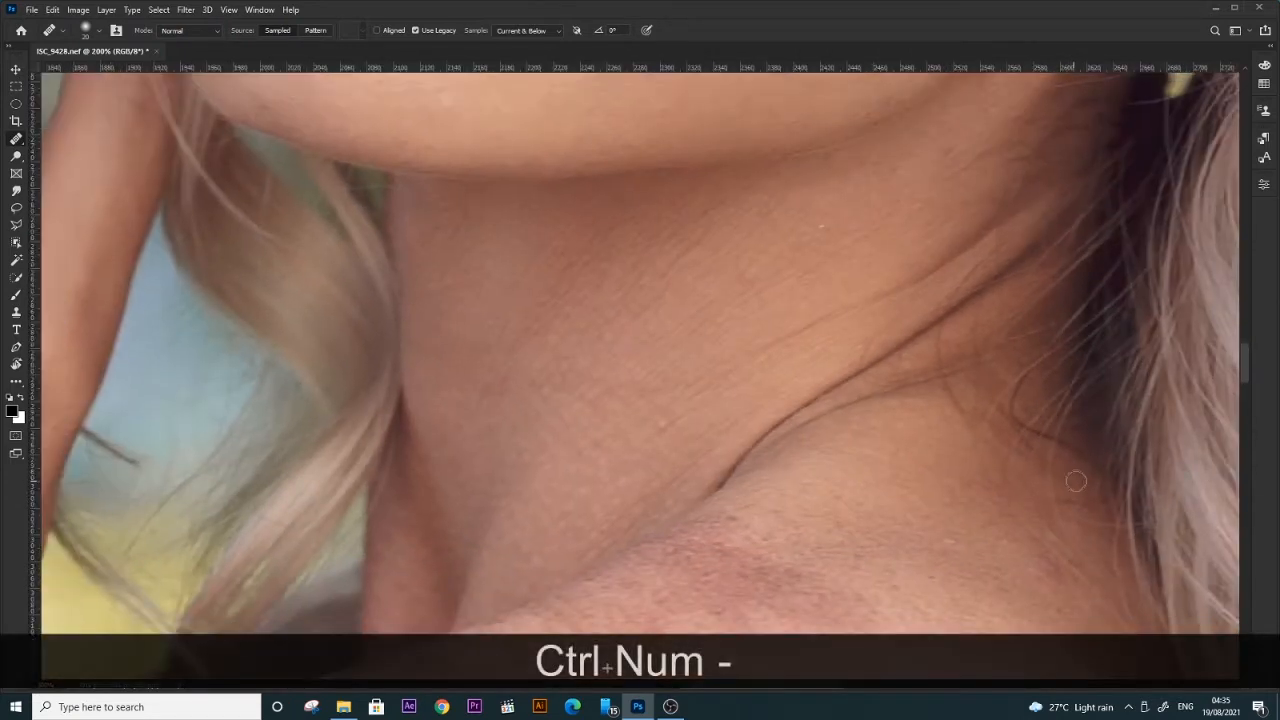
drag(714, 260, 711, 331)
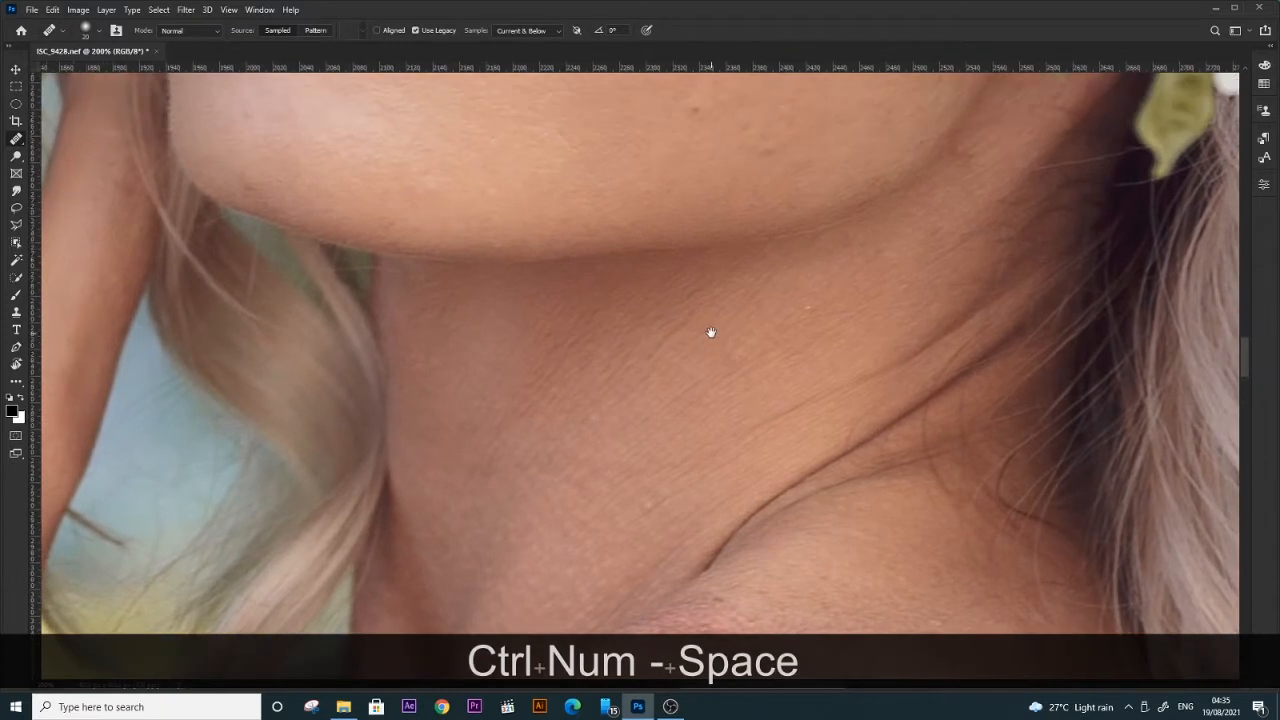
alt+click(796, 329)
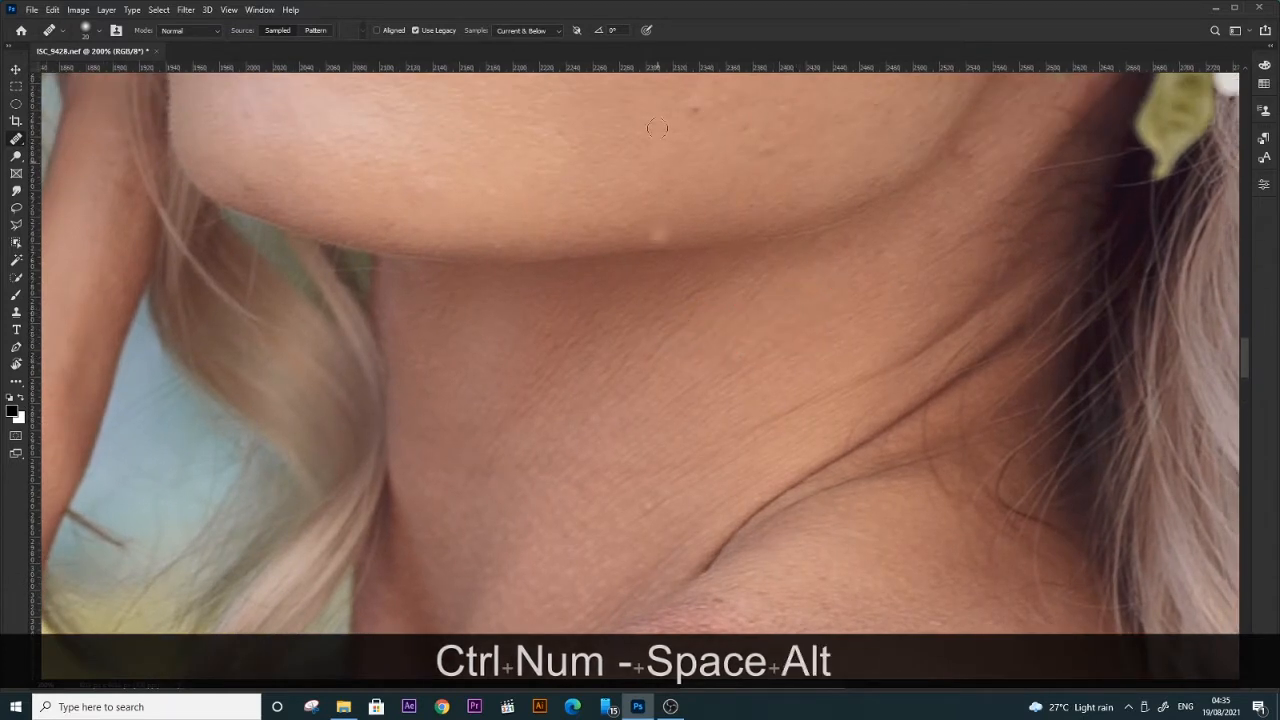
Heal the small spots on the chin and lower cheek with the Healing Brush, sampling clean skin beside them.
drag(655, 114, 651, 294)
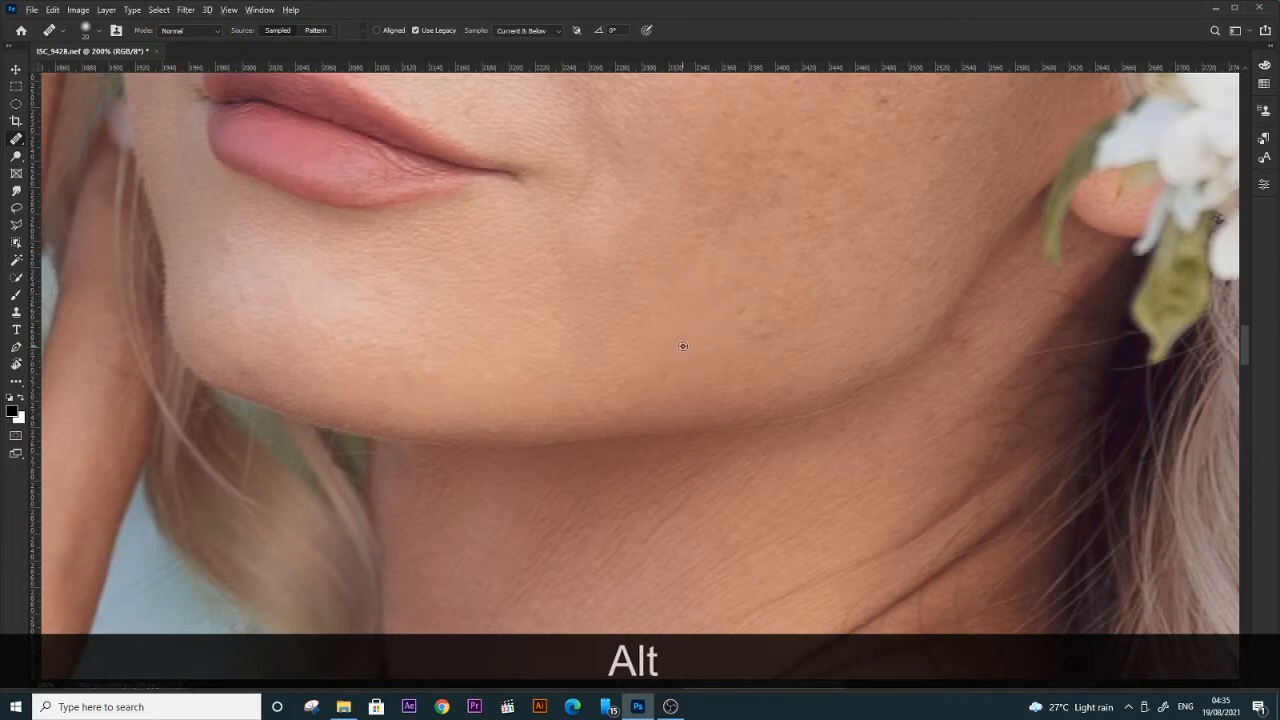
alt+click(722, 336)
alt+click(719, 343)
drag(533, 277, 600, 387)
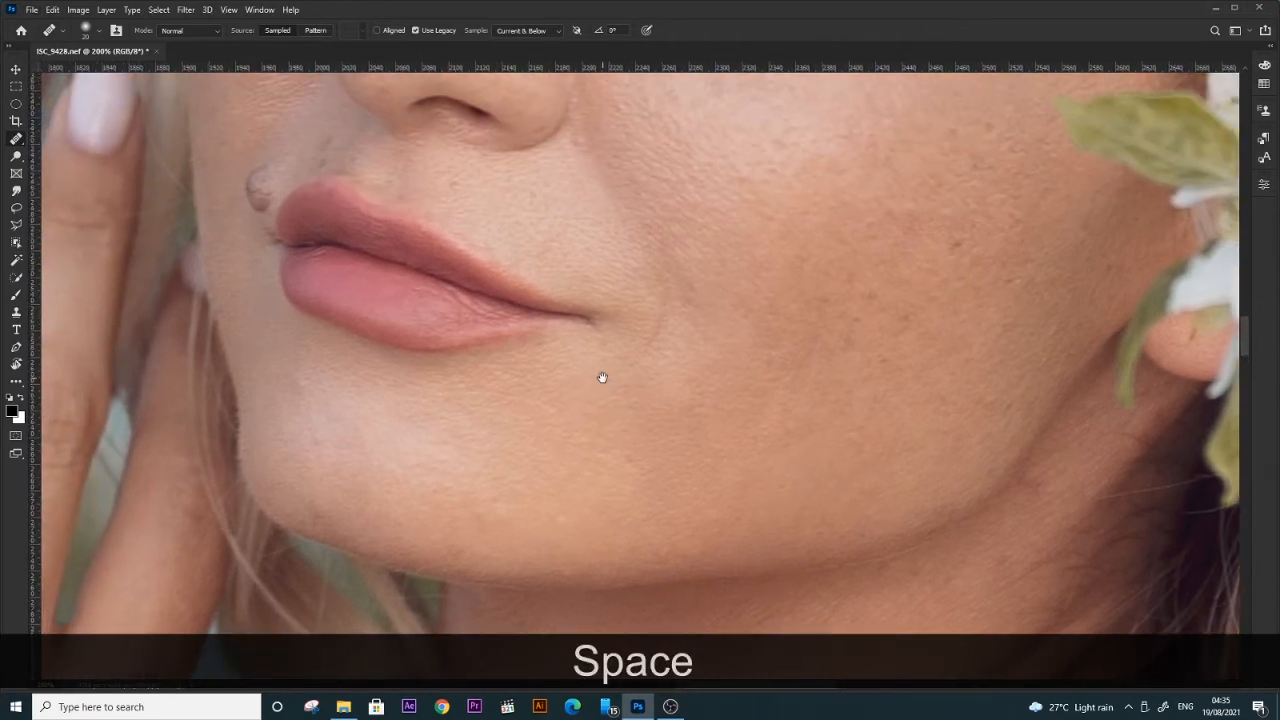
alt+click(549, 491)
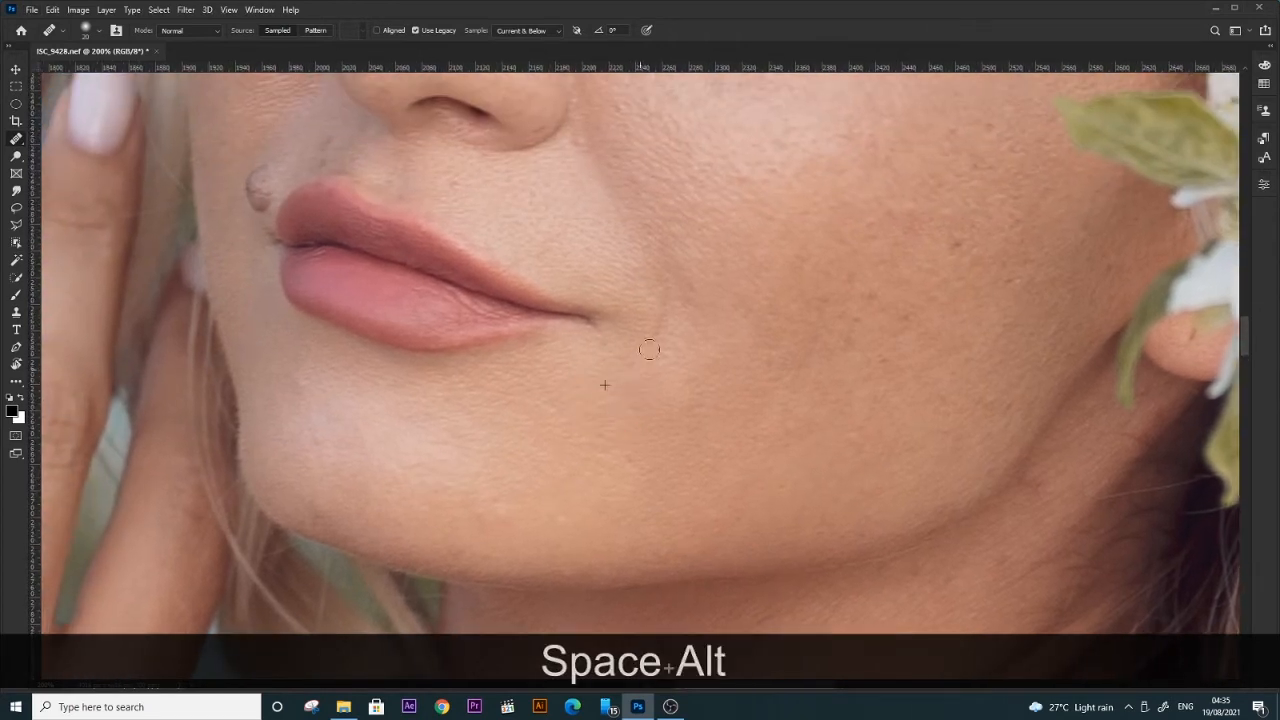
drag(603, 440, 623, 486)
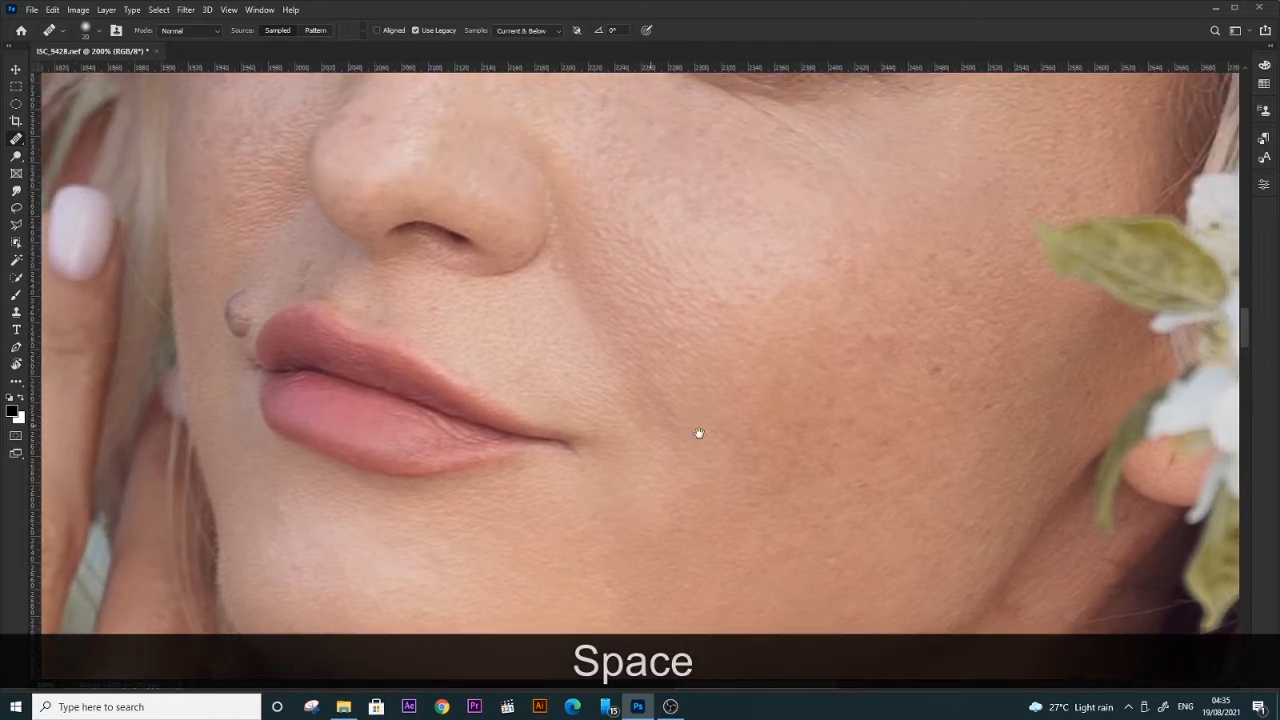
Heal the dark freckles and spots across the middle and outer part of the cheek, resampling adjacent clean skin.
drag(697, 434, 651, 469)
alt+click(820, 437)
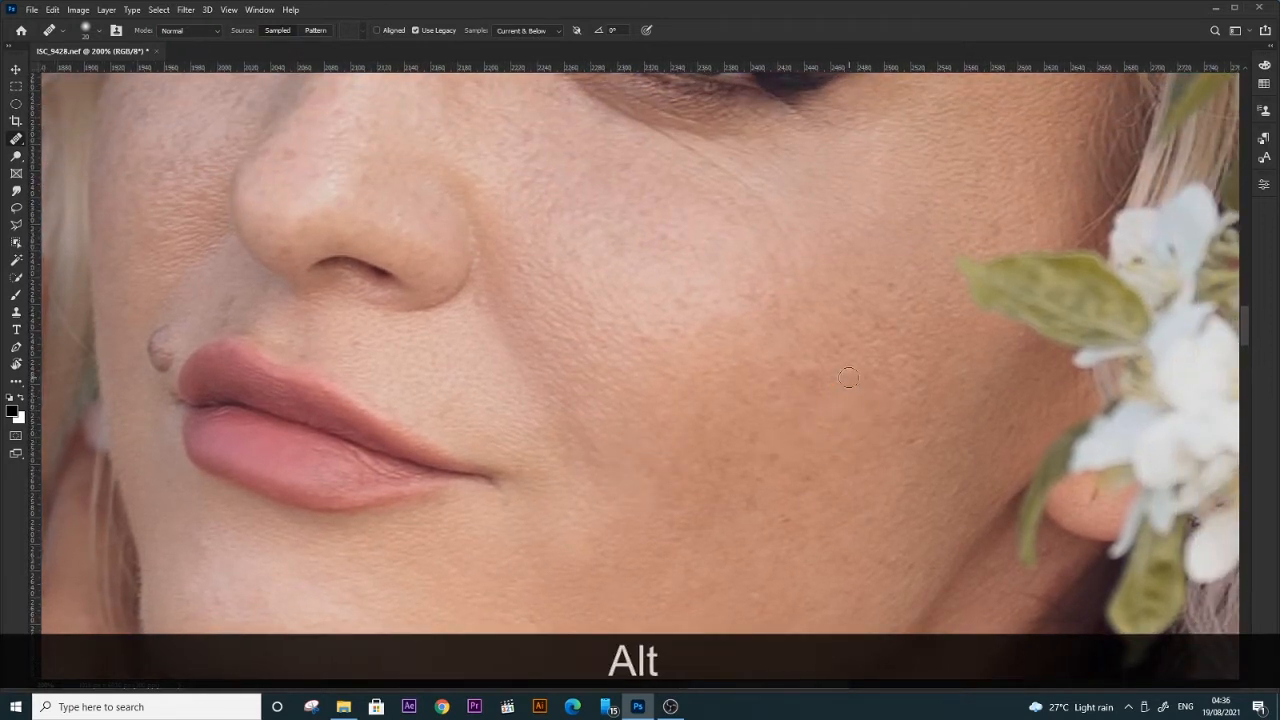
alt+click(909, 463)
click(896, 452)
drag(880, 306, 846, 382)
alt+click(848, 325)
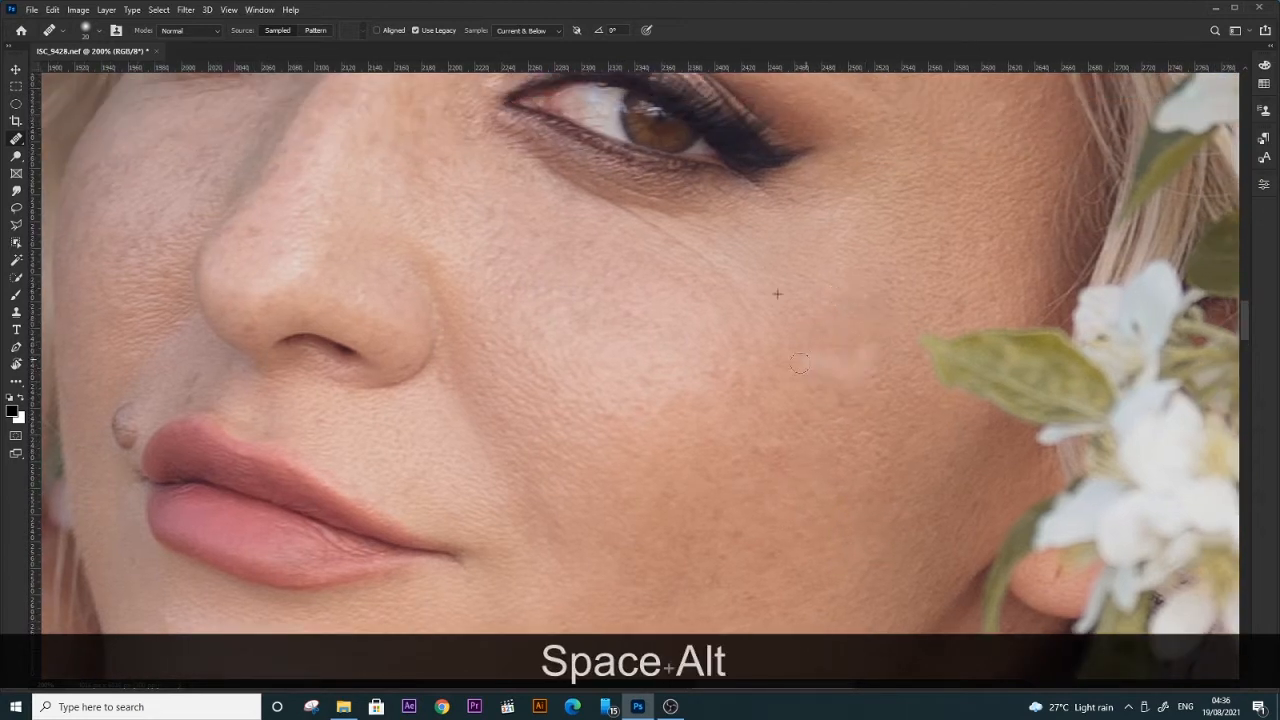
alt+click(726, 360)
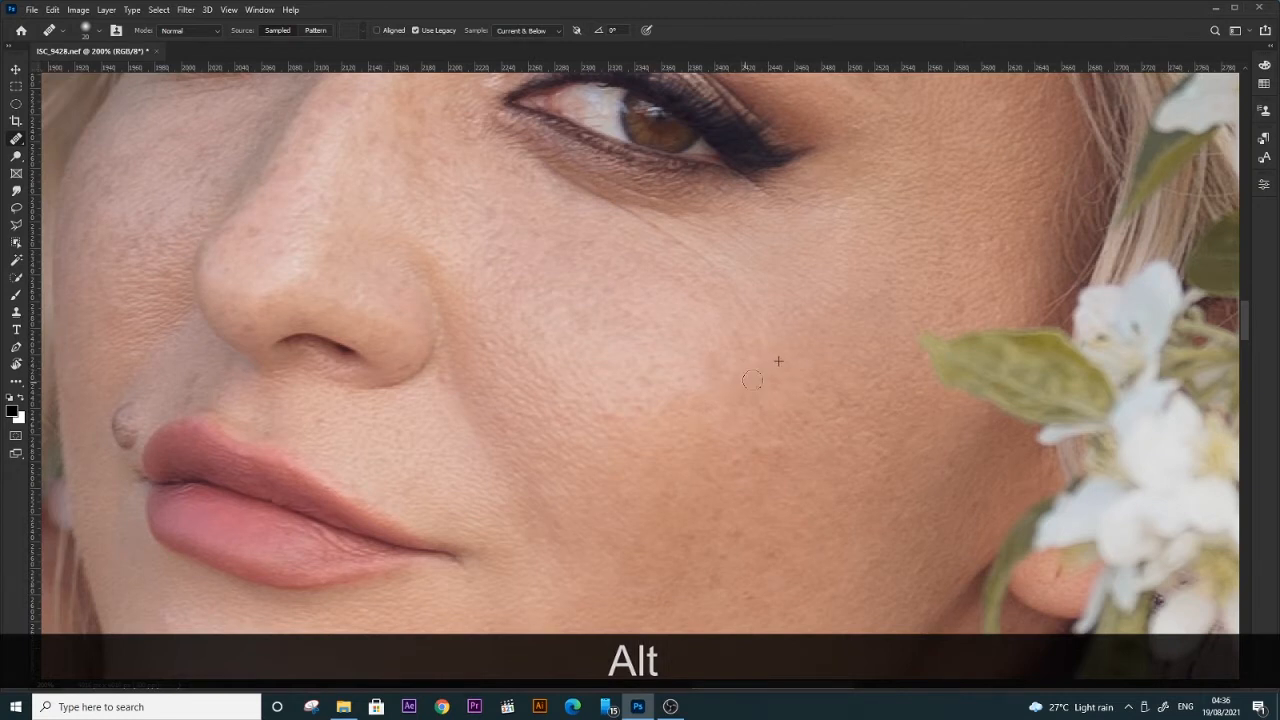
click(752, 380)
Heal the fine crease and uneven skin below the eye nearest the flowers, sampling smooth skin from the cheek.
mouse_move(570, 227)
mouse_down()
mouse_move(592, 311)
mouse_move(690, 328)
mouse_move(751, 379)
mouse_up()
alt+click(638, 358)
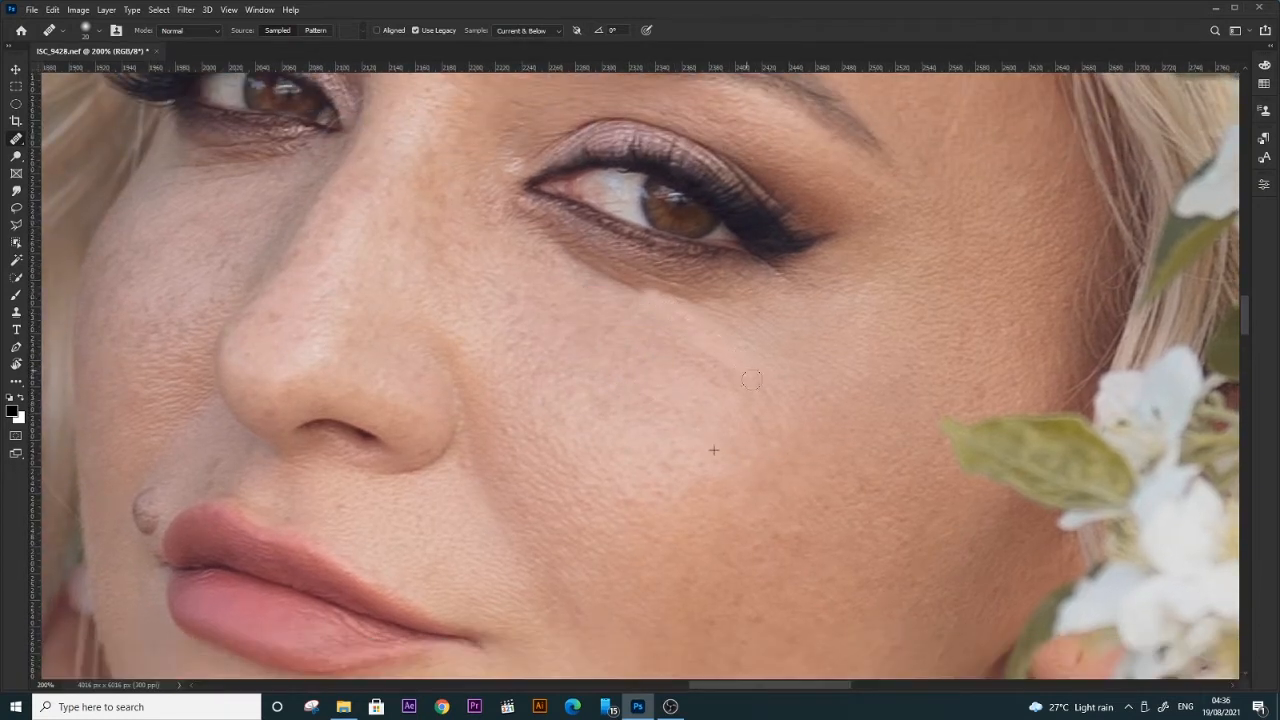
click(784, 434)
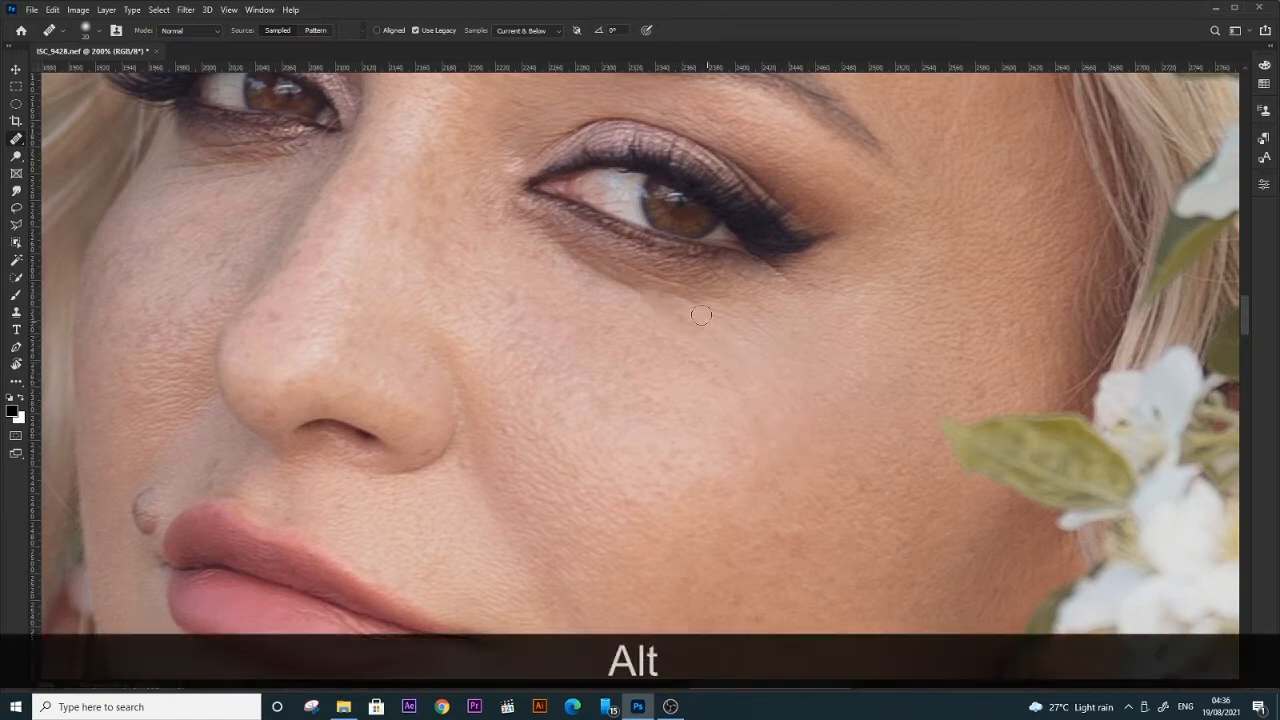
drag(696, 315, 637, 301)
Heal the dark spots on the upper forehead above the eyebrow farther from the flowers, resampling clean skin nearby.
key(ctrl+minus)
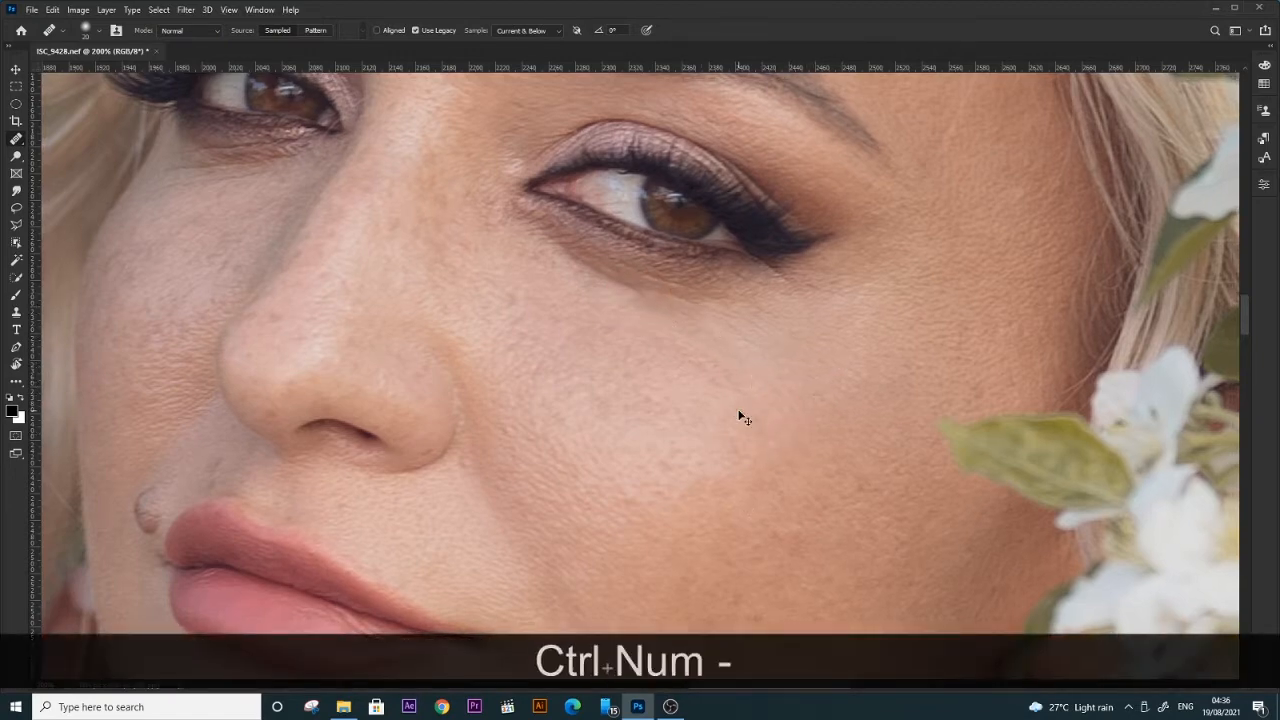
key(ctrl+minus)
key(ctrl+minus)
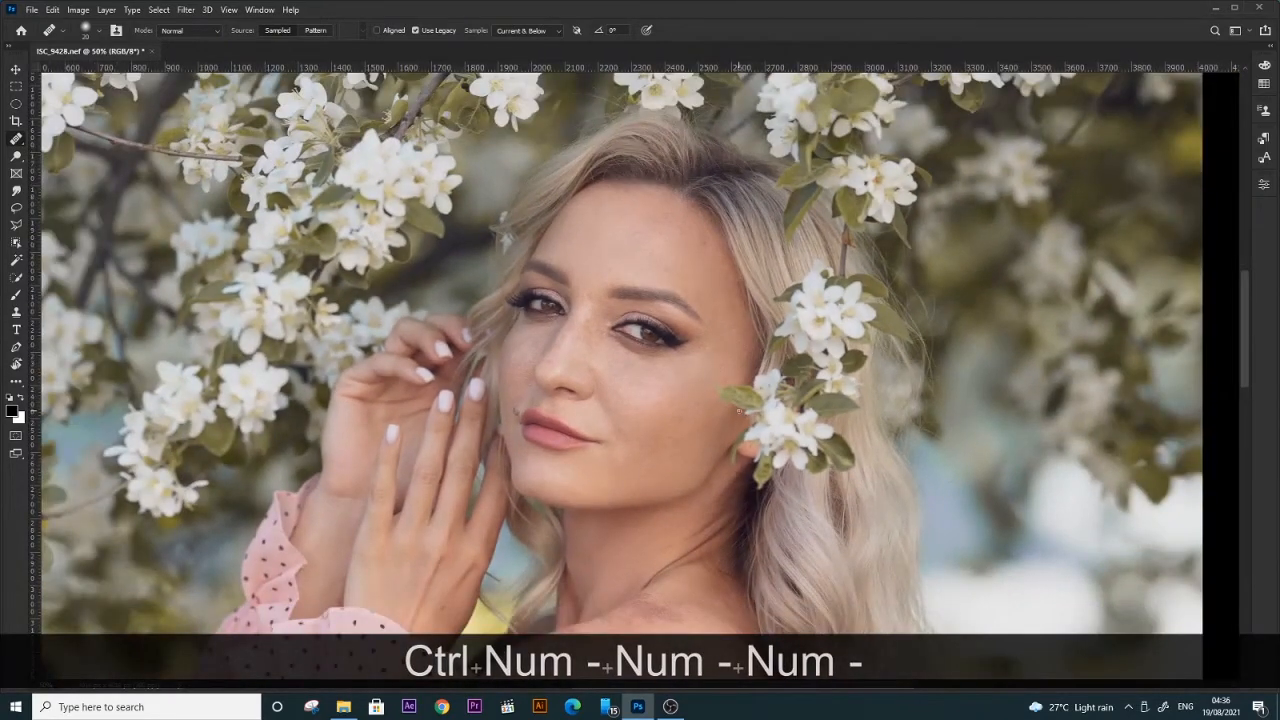
key(ctrl+plus)
key(ctrl+plus)
key(ctrl+plus)
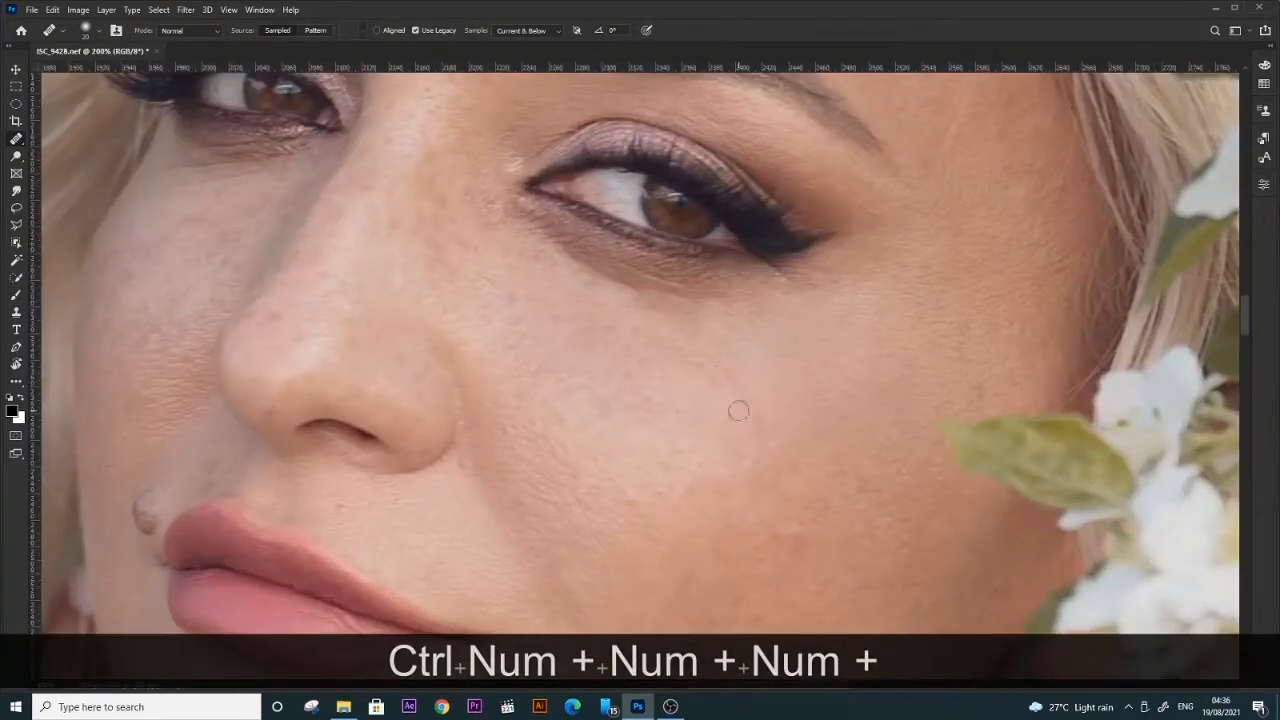
key(space)
drag(808, 247, 817, 420)
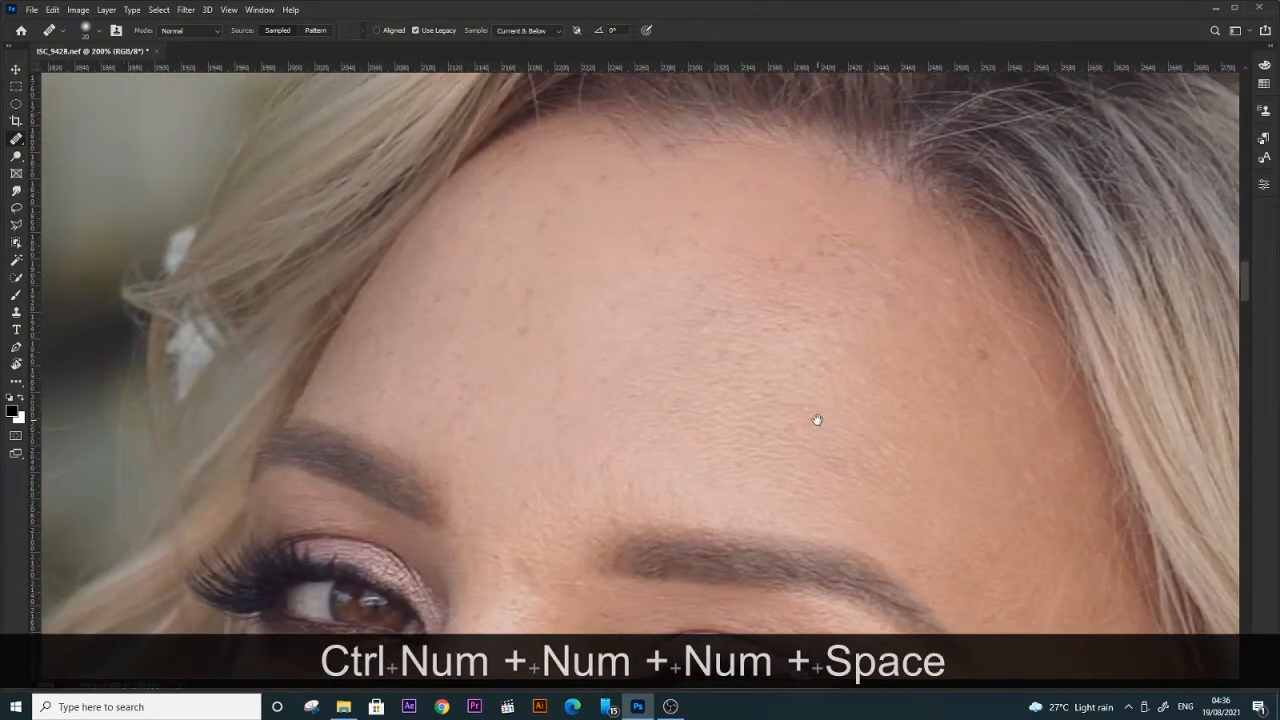
alt+click(564, 311)
drag(519, 302, 530, 341)
alt+click(507, 340)
mouse_move(461, 312)
mouse_down()
mouse_move(449, 331)
mouse_move(536, 266)
mouse_up()
alt+click(582, 274)
drag(550, 215, 529, 253)
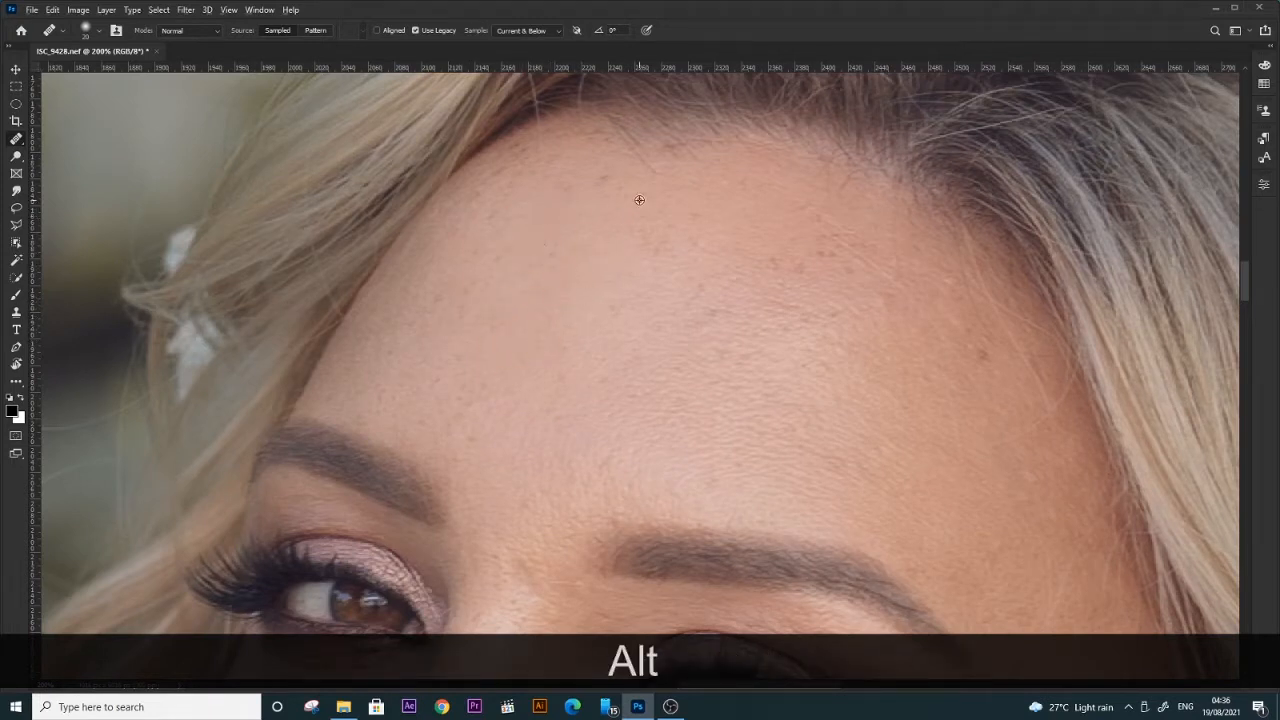
drag(592, 196, 587, 202)
Heal the spots in the middle of the forehead below the hairline and toward the temple, resampling adjacent clean skin.
alt+click(728, 260)
drag(826, 252, 738, 246)
alt+click(847, 344)
drag(818, 316, 736, 319)
drag(688, 273, 686, 271)
alt+click(688, 325)
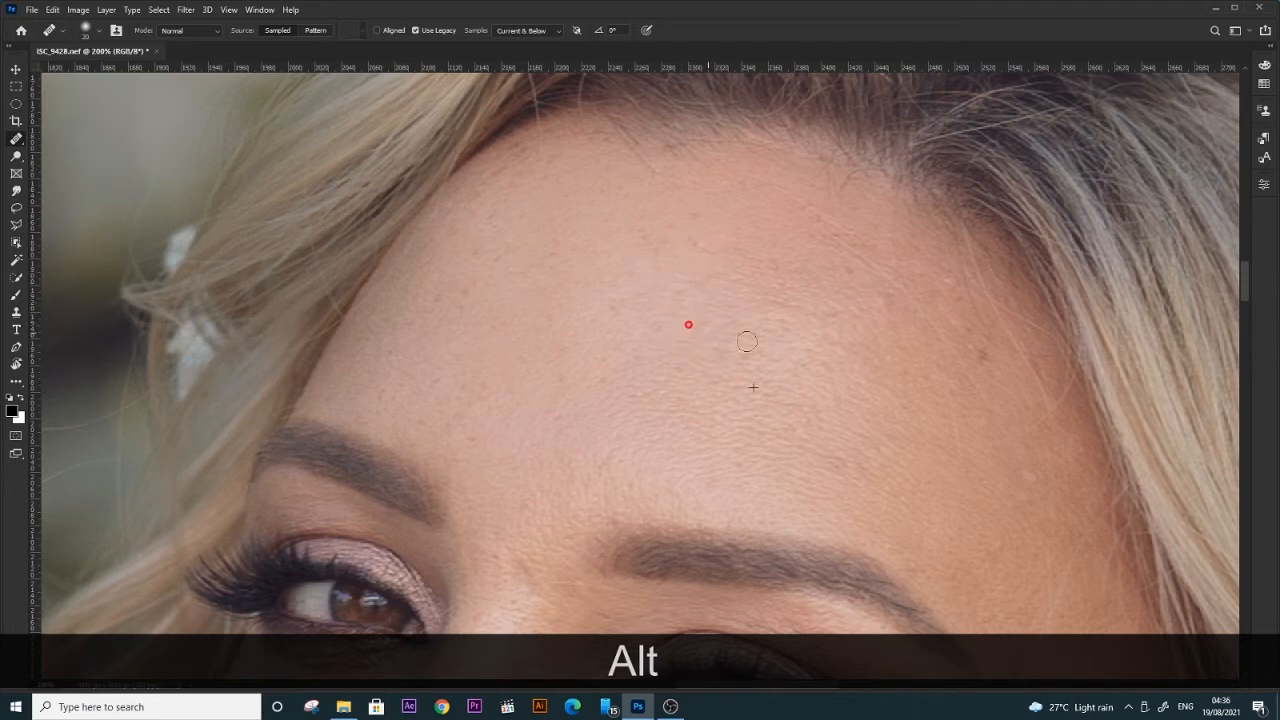
alt+click(930, 404)
mouse_move(983, 429)
mouse_down()
mouse_move(970, 487)
mouse_move(1010, 491)
mouse_up()
Heal the remaining small spots on the lower forehead and along its far side above the eyebrow.
alt+click(631, 454)
drag(538, 399, 553, 417)
mouse_move(555, 361)
mouse_down()
mouse_move(612, 363)
mouse_move(568, 422)
mouse_up()
alt+click(589, 381)
alt+click(482, 410)
drag(444, 396, 429, 432)
drag(424, 384, 445, 348)
alt+click(489, 352)
drag(464, 293, 417, 316)
Review the whole portrait from the face down to the dress for remaining skin blemishes.
key(ctrl+KP_Subtract)
key(ctrl+KP_Subtract)
key(ctrl+KP_Subtract)
key(ctrl+KP_Subtract)
key(ctrl+KP_Subtract)
key(ctrl+KP_Subtract)
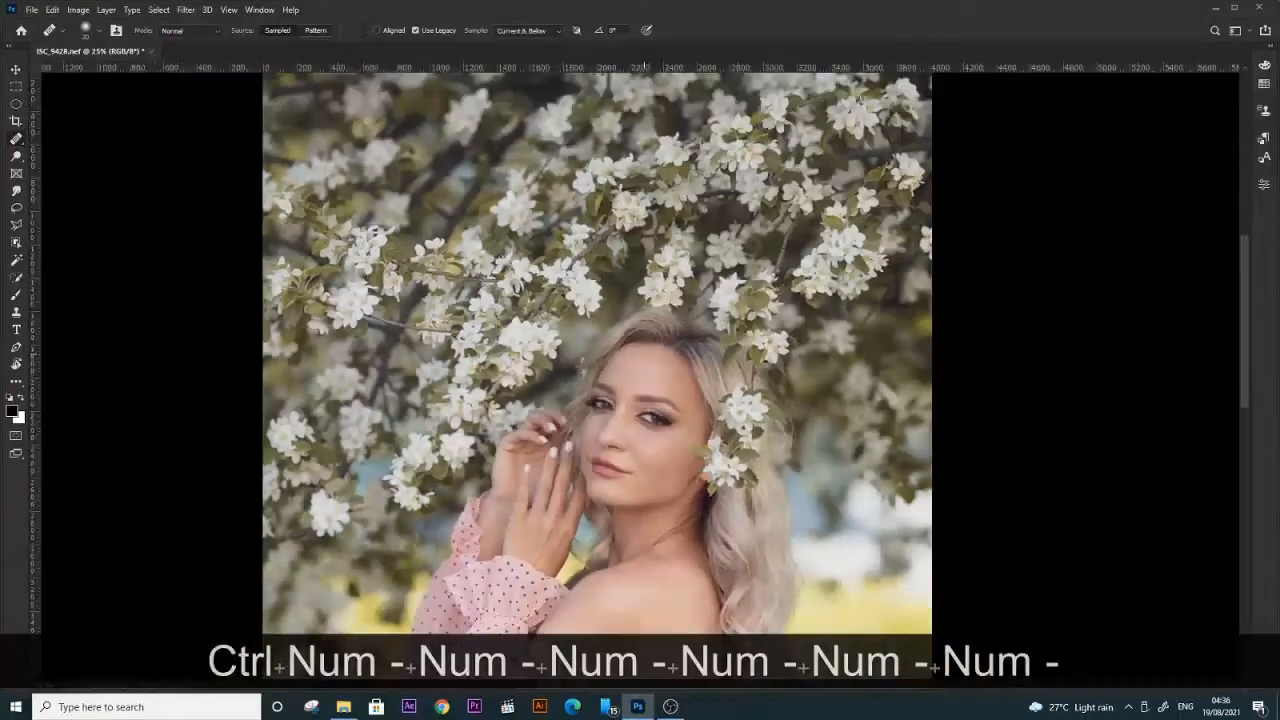
key(space)
drag(638, 636, 708, 354)
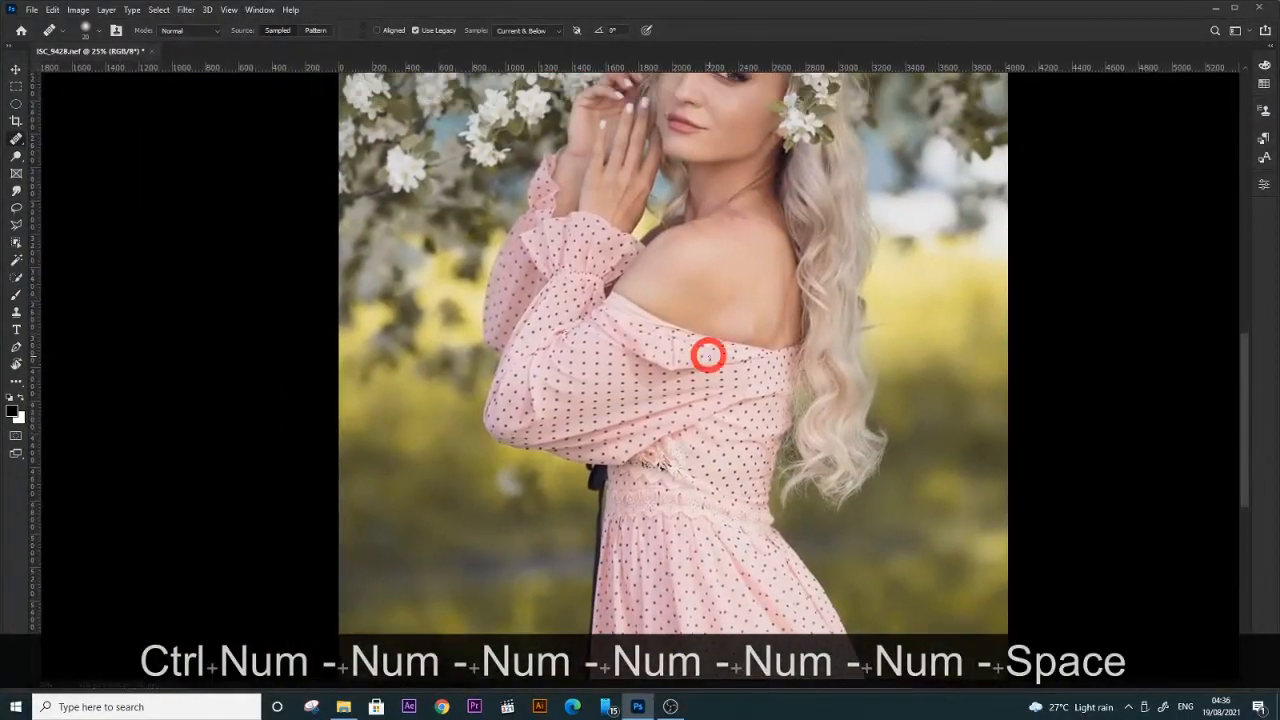
key(ctrl+KP_Subtract)
Heal the pale patch on the bare back above the dress edge with the brush enlarged to 80, sampling surrounding skin.
key(ctrl+KP_Add)
key(ctrl+KP_Add)
key(ctrl+KP_Add)
key(ctrl+KP_Add)
key(ctrl+KP_Add)
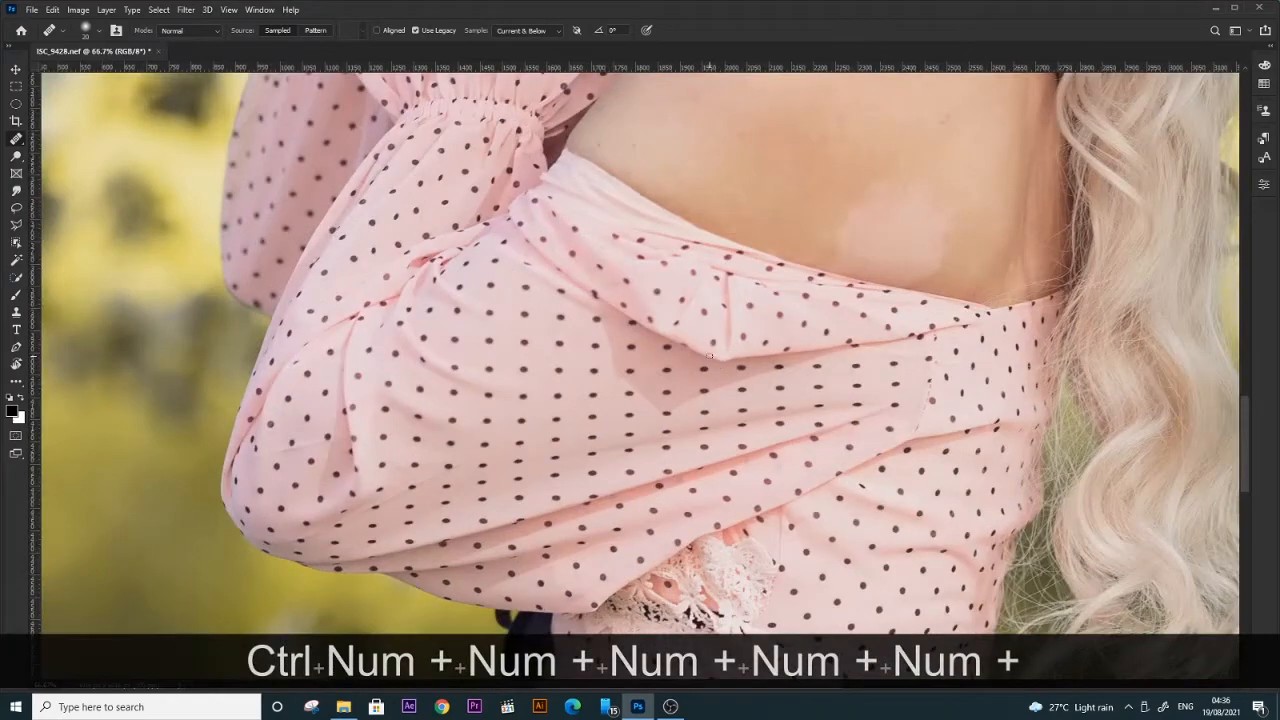
key(space)
drag(712, 362, 531, 331)
key(ctrl+KP_Add)
key(space)
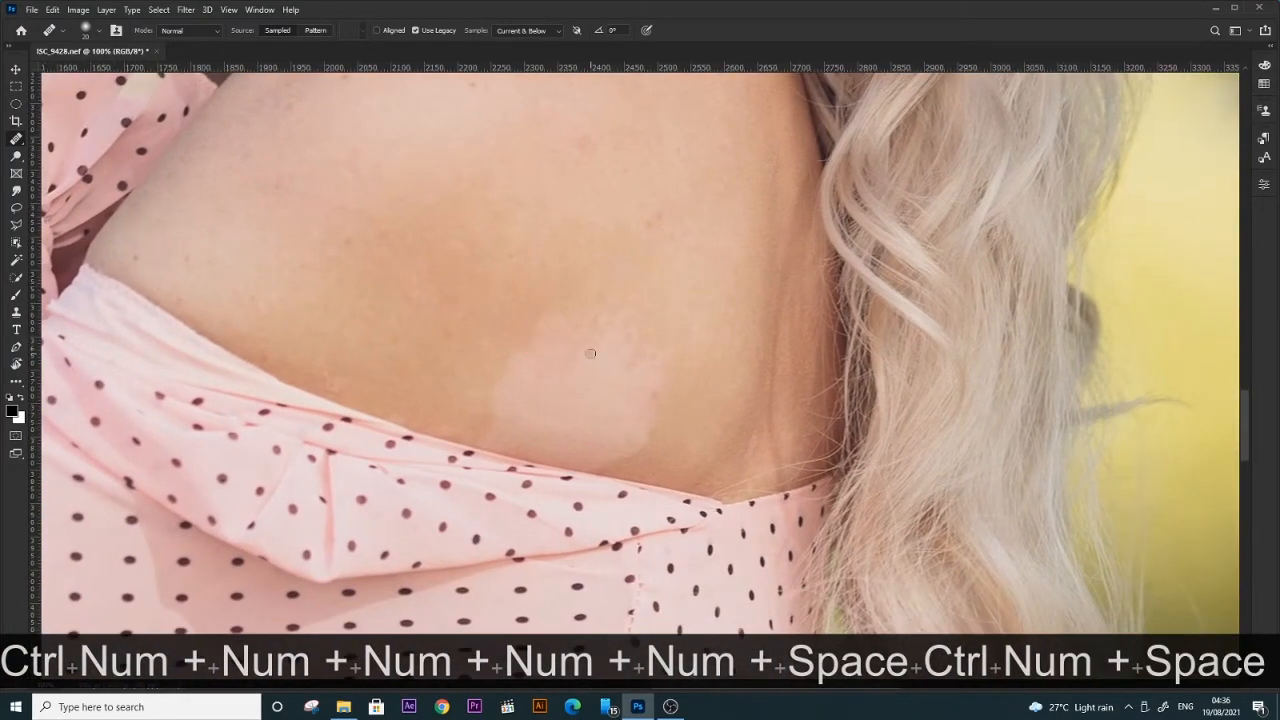
key(bracketright)
key(bracketright)
key(bracketright)
key(bracketright)
key(bracketright)
key(bracketright)
key(bracketright)
key(bracketright)
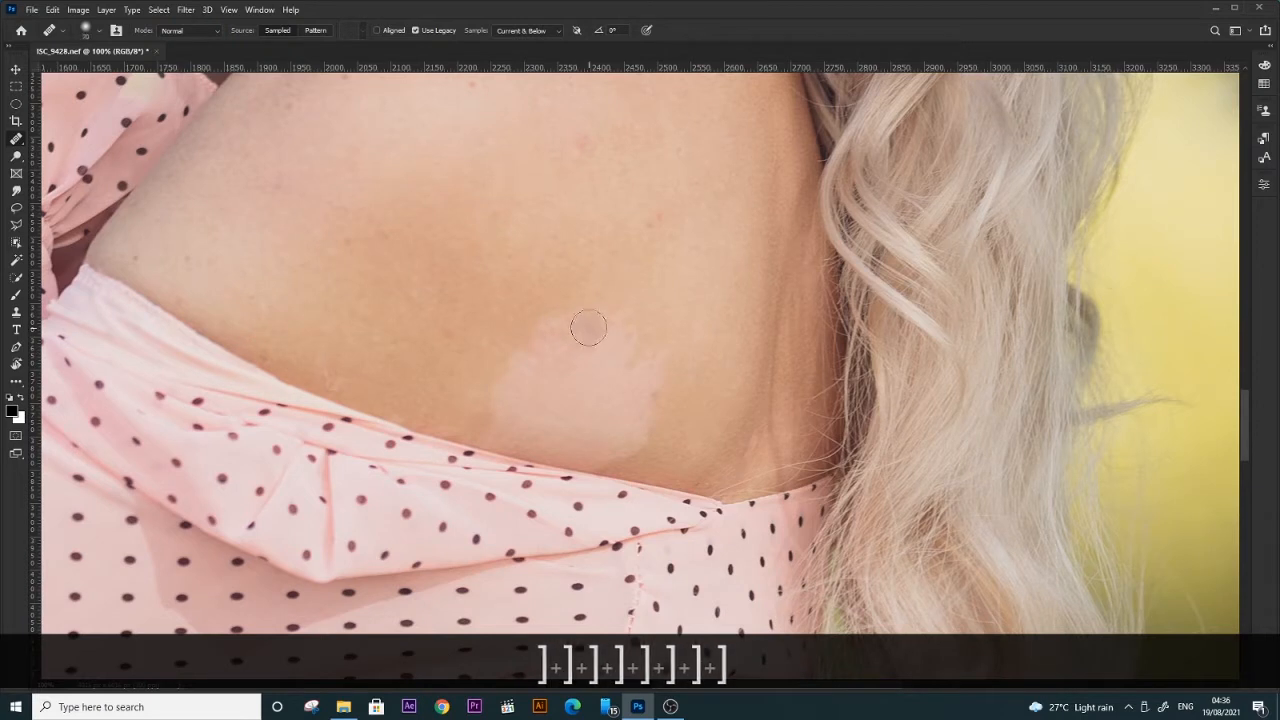
key(alt)
mouse_move(572, 307)
mouse_down()
mouse_move(495, 370)
mouse_move(648, 350)
mouse_move(629, 385)
mouse_move(638, 417)
mouse_move(546, 406)
mouse_move(492, 378)
mouse_move(639, 394)
mouse_up()
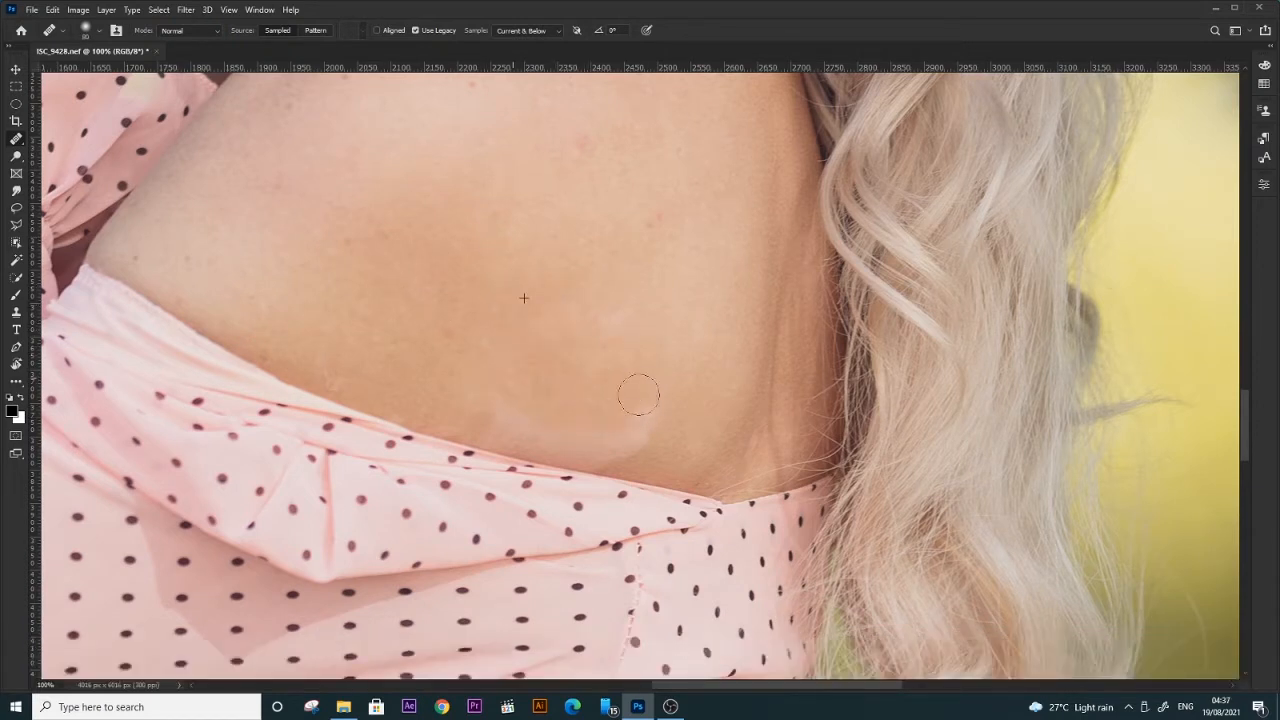
mouse_move(580, 442)
mouse_down()
mouse_move(631, 440)
mouse_move(663, 410)
mouse_move(638, 436)
mouse_up()
alt+click(700, 329)
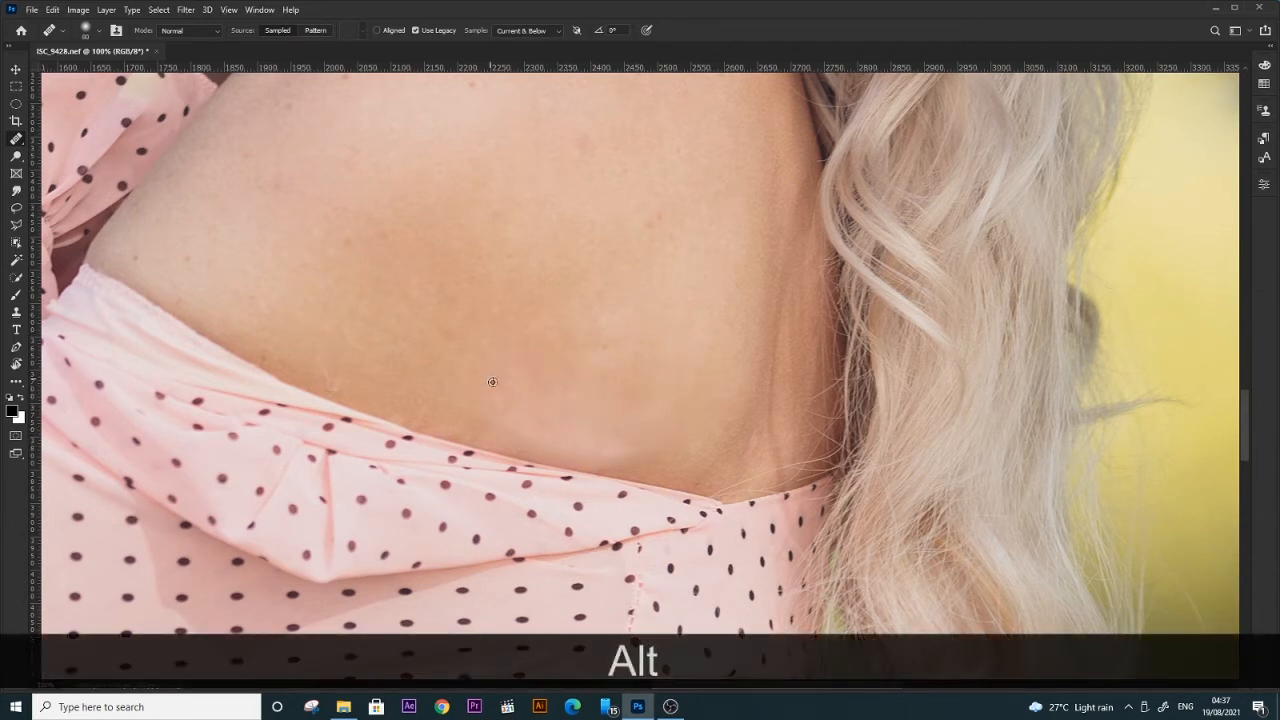
alt+click(491, 381)
drag(544, 433, 569, 432)
Remove the small reddish spots on the middle of the back above the healed patch, sampling clean skin beside them.
click(634, 351)
alt+click(640, 385)
click(591, 369)
alt+click(682, 234)
click(671, 224)
click(646, 240)
key(space)
drag(629, 165, 610, 259)
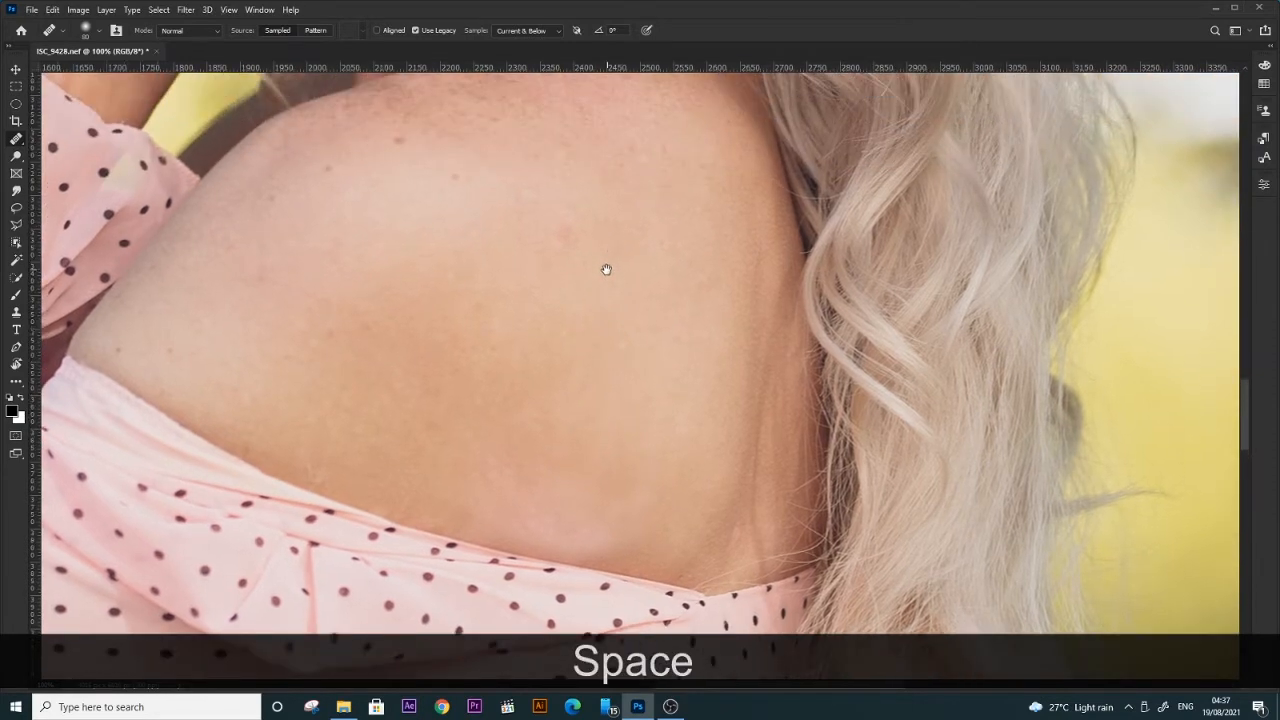
alt+click(546, 280)
click(568, 237)
Heal the moles on top of the shoulder and the small spots beside them, sampling nearby smooth skin.
key(space)
drag(458, 175, 526, 320)
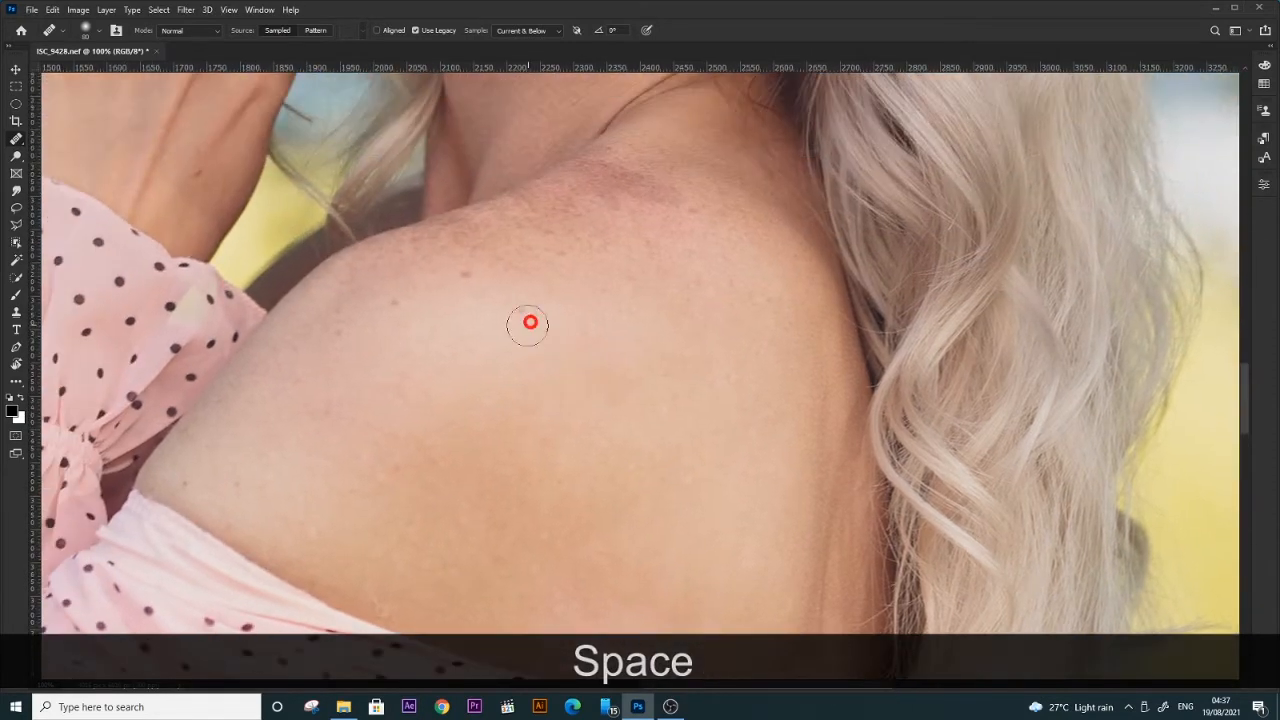
drag(369, 319, 371, 319)
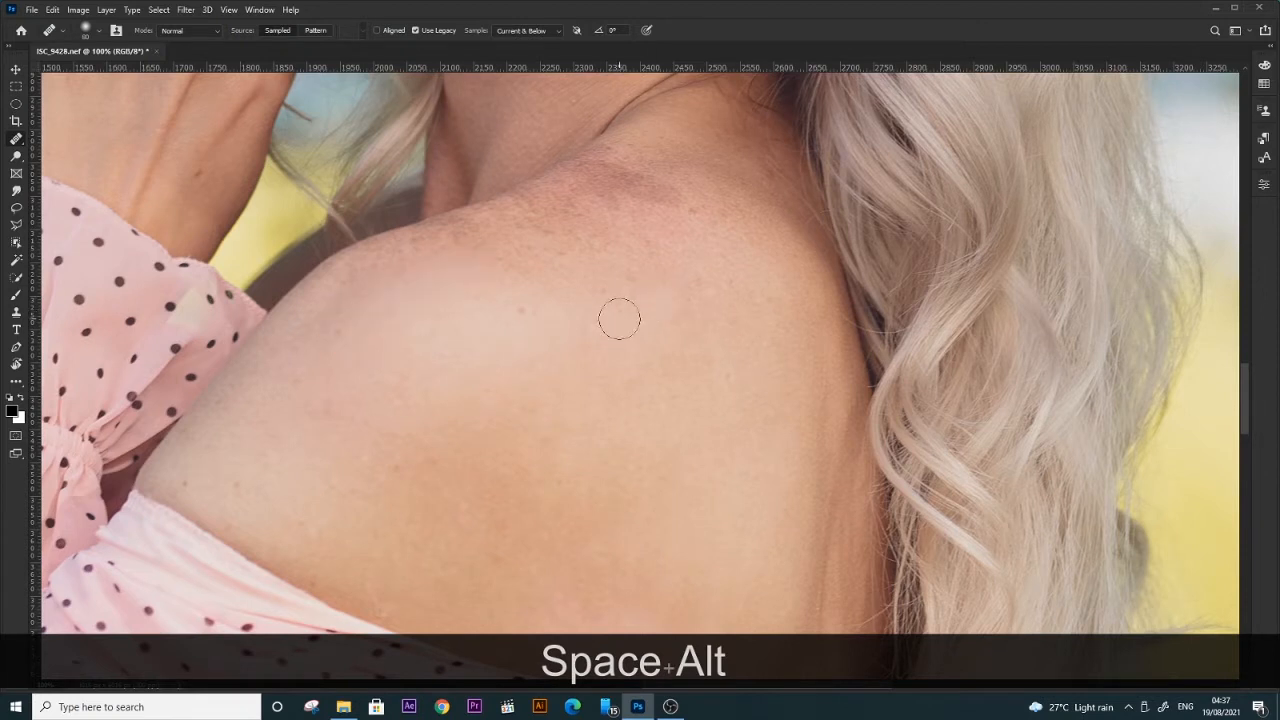
drag(668, 288, 657, 328)
alt+click(587, 321)
mouse_move(503, 288)
mouse_down()
mouse_move(619, 227)
mouse_move(548, 264)
mouse_move(507, 307)
mouse_move(647, 276)
mouse_move(655, 242)
mouse_move(568, 282)
mouse_up()
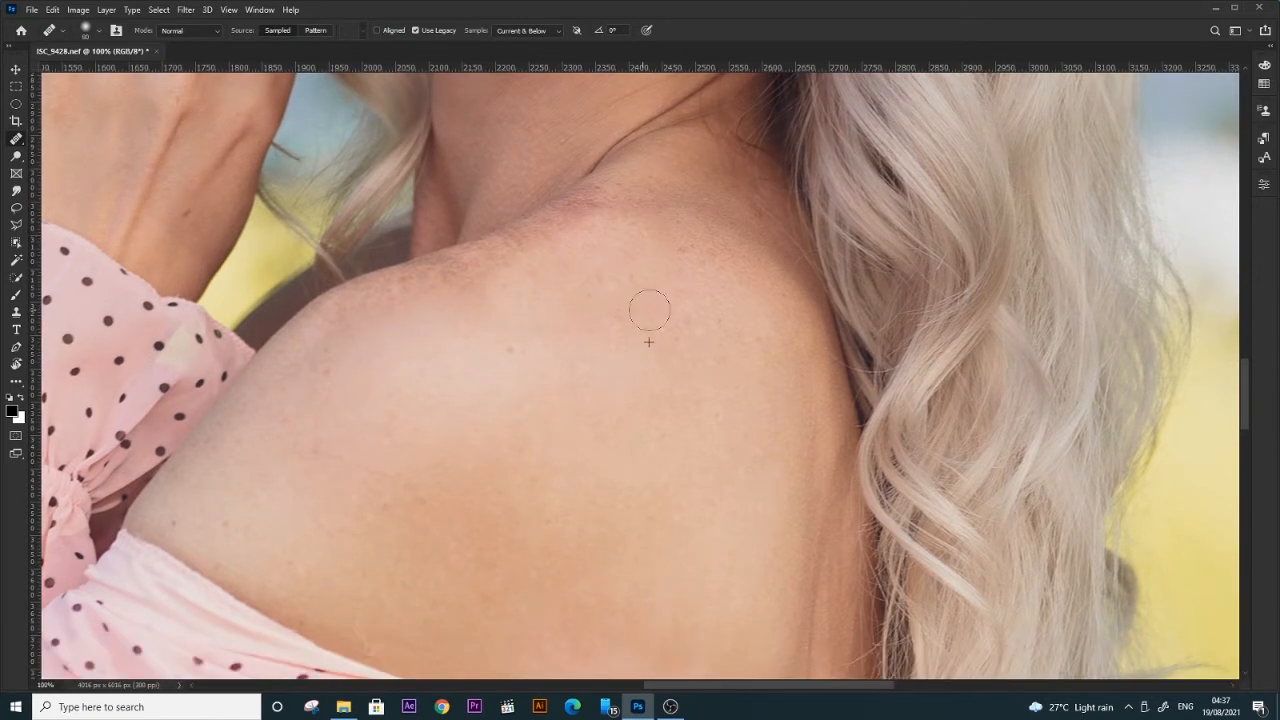
Even out the freckled, reddish skin on the upper back below the neck, resampling clean skin between strokes.
alt+click(637, 311)
mouse_move(646, 263)
mouse_down()
mouse_move(645, 214)
mouse_move(598, 287)
mouse_up()
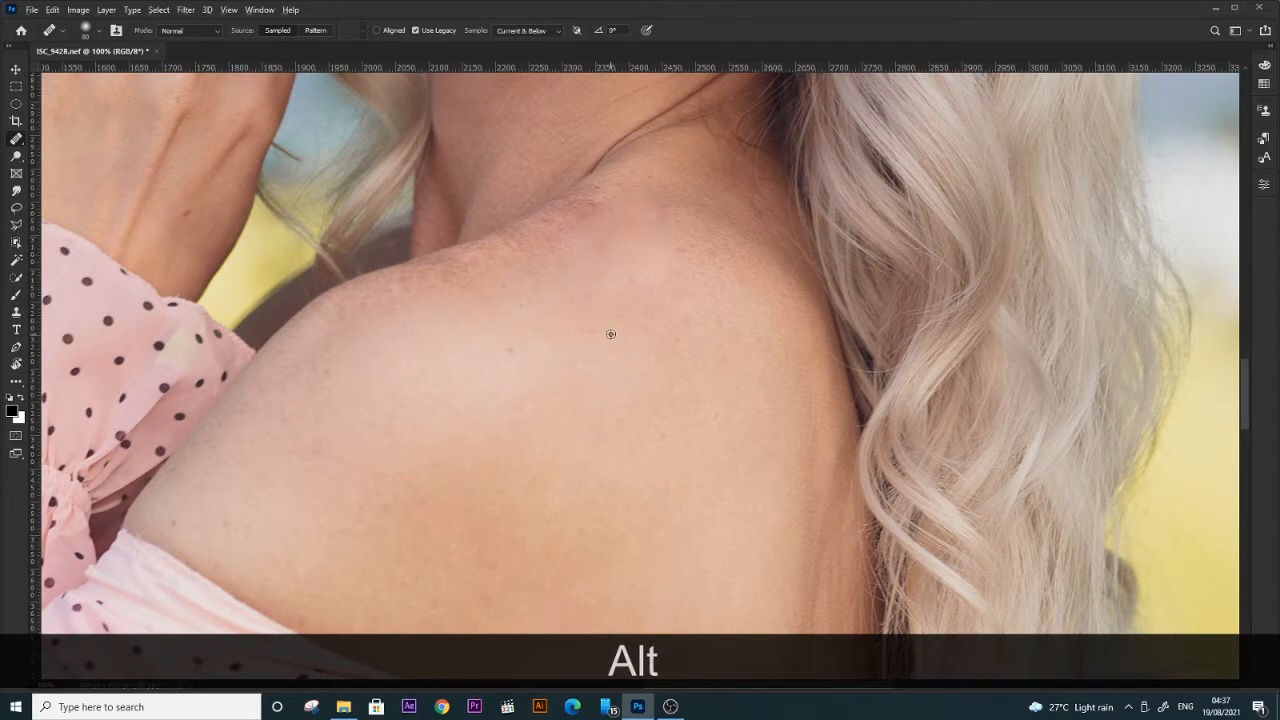
drag(665, 258, 580, 315)
alt+click(661, 336)
mouse_move(714, 280)
mouse_down()
mouse_move(687, 227)
mouse_move(653, 253)
mouse_up()
alt+click(720, 313)
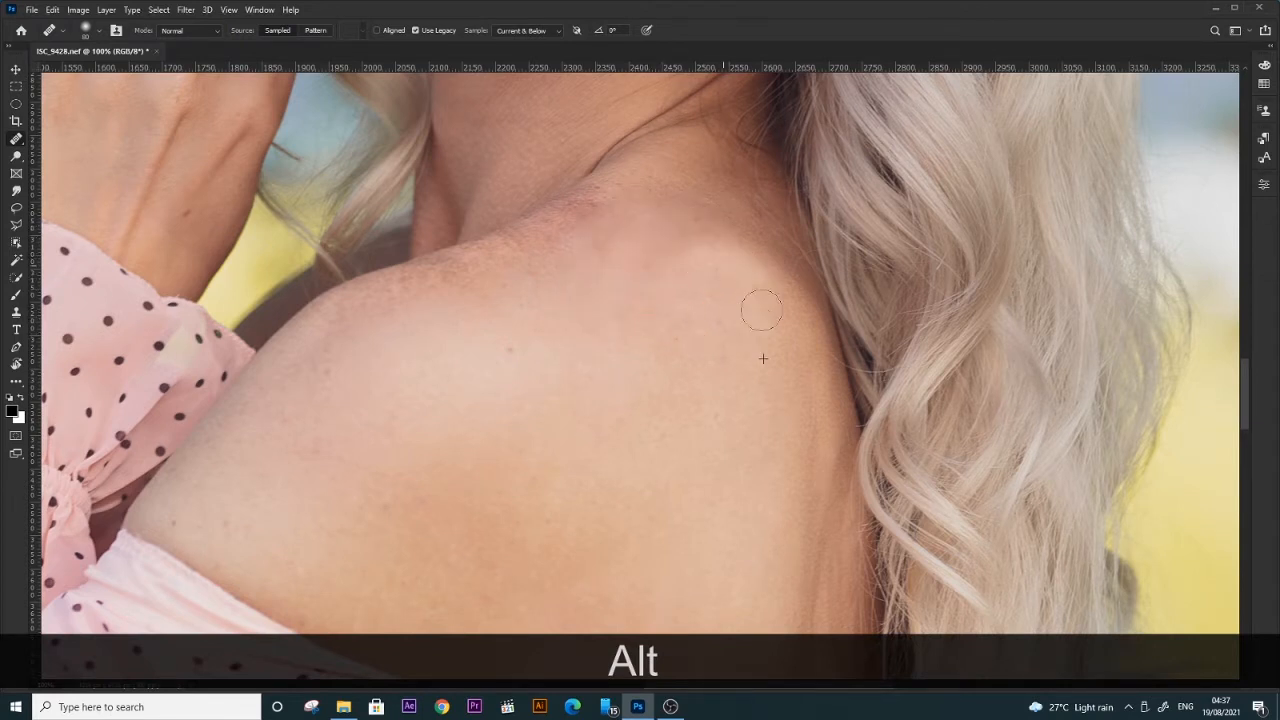
alt+click(711, 316)
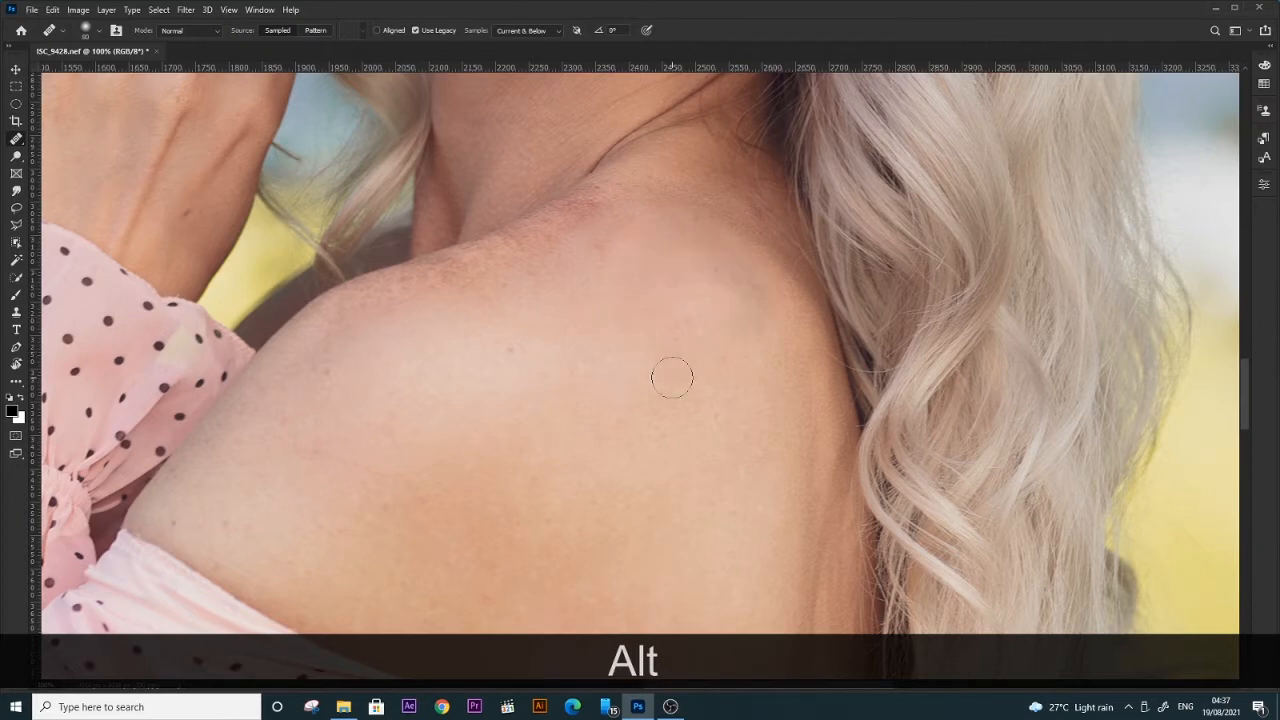
Review the healed shoulder and back in the wider view of the portrait.
key(ctrl+KP_Subtract)
key(ctrl+KP_Subtract)
key(ctrl+KP_Subtract)
key(ctrl+KP_Subtract)
key(ctrl+KP_Subtract)
key(space)
drag(702, 370, 709, 329)
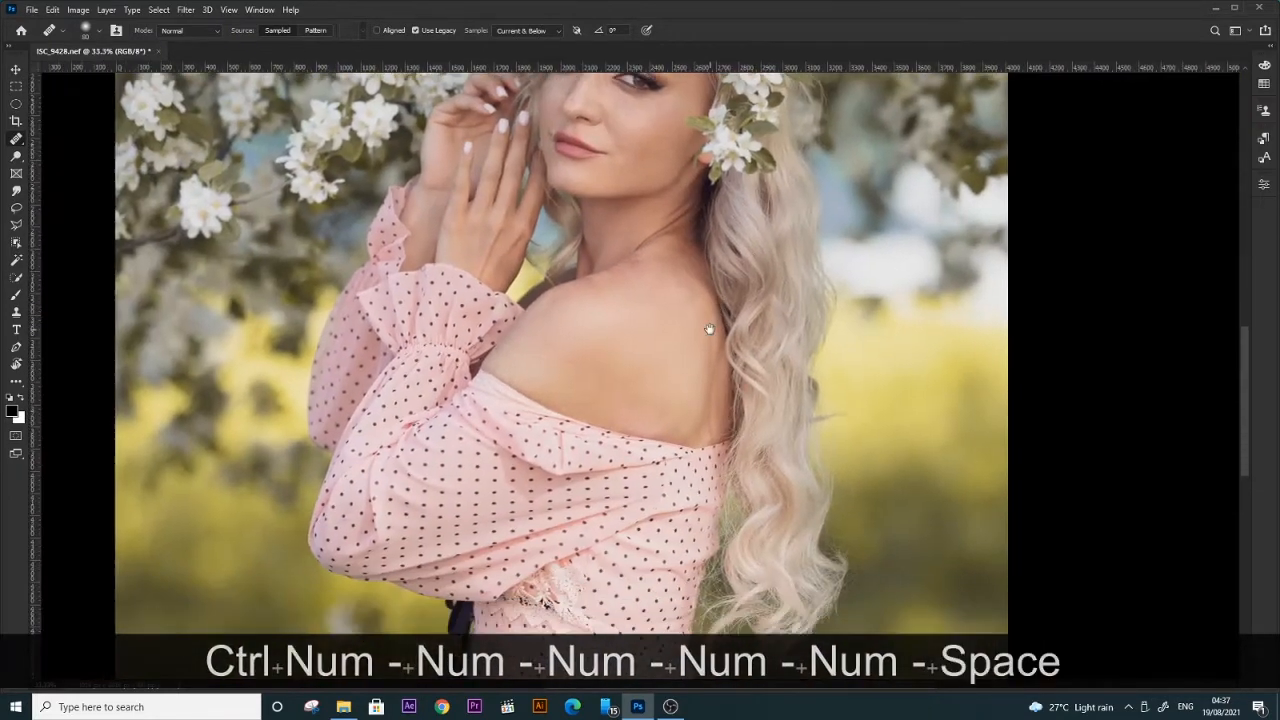
Heal the reddish freckled skin just below the shoulder's upper edge, sampling smooth skin from the shoulder.
key(ctrl+KP_Add)
key(ctrl+KP_Add)
key(ctrl+KP_Add)
key(space)
drag(583, 291, 554, 374)
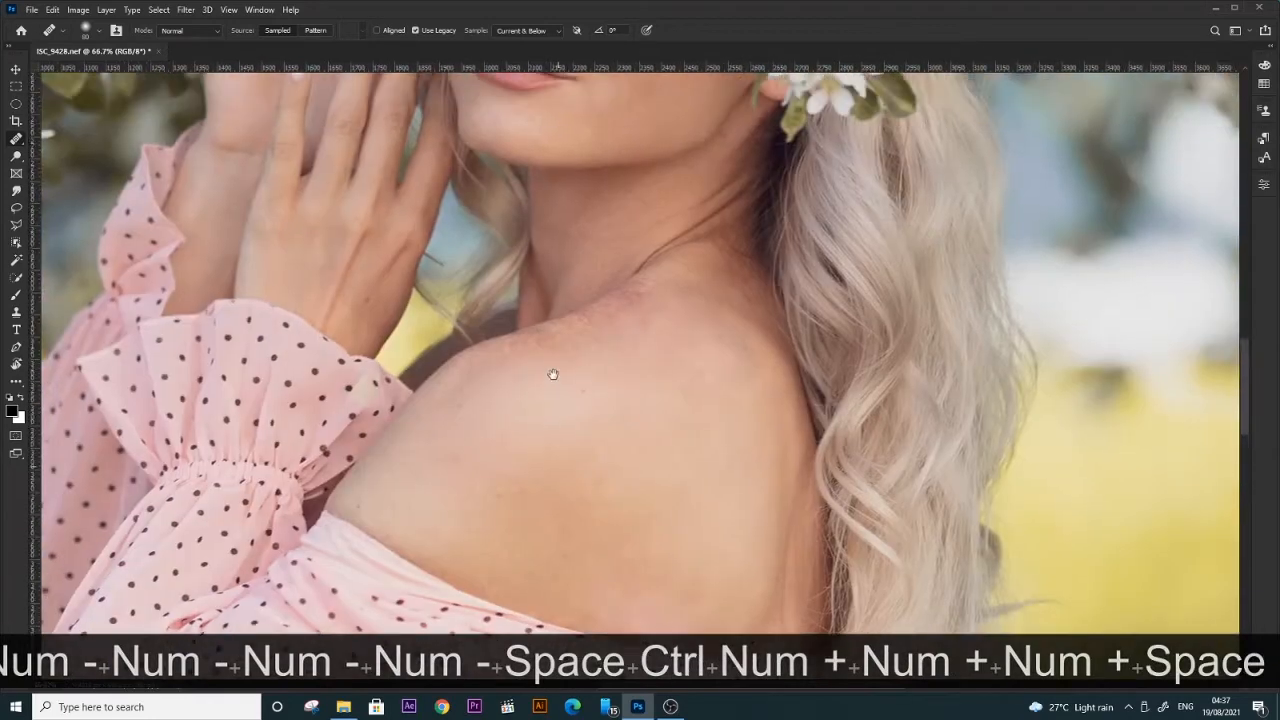
key(ctrl+KP_Add)
key(ctrl+KP_Add)
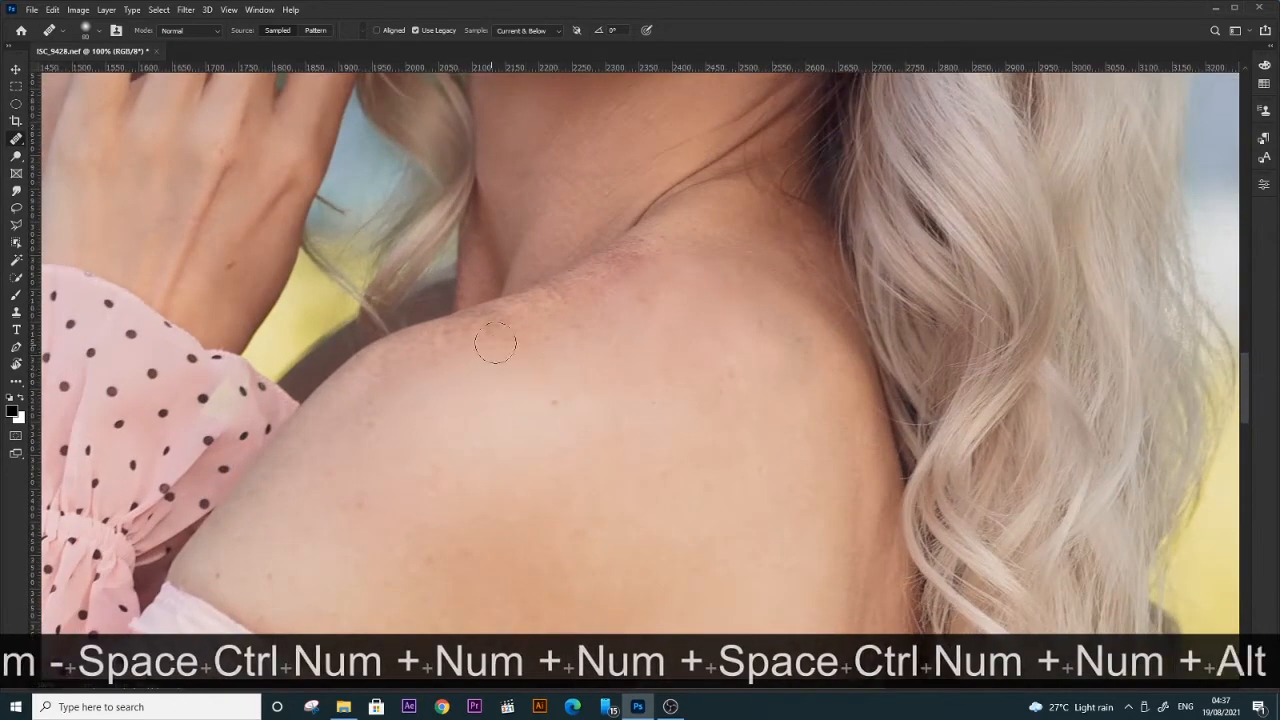
key(alt)
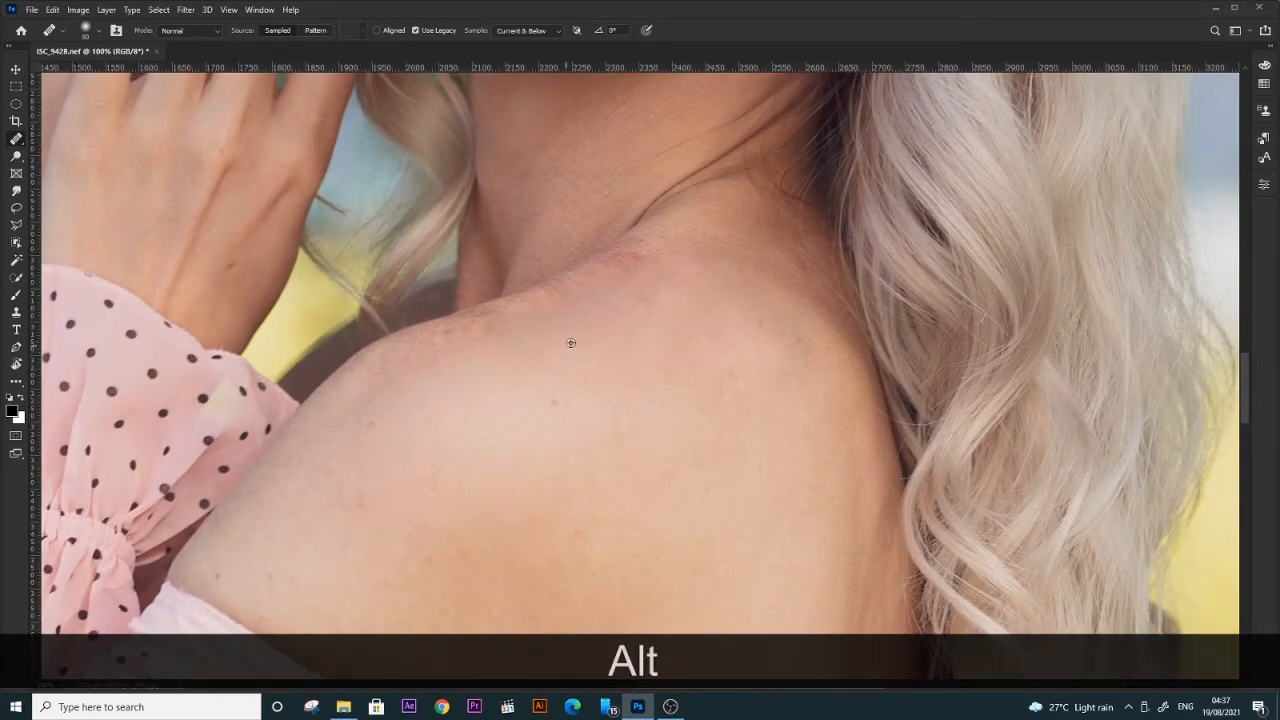
alt+click(571, 343)
drag(608, 317, 529, 343)
alt+click(591, 301)
drag(561, 299, 450, 344)
key(ctrl+z)
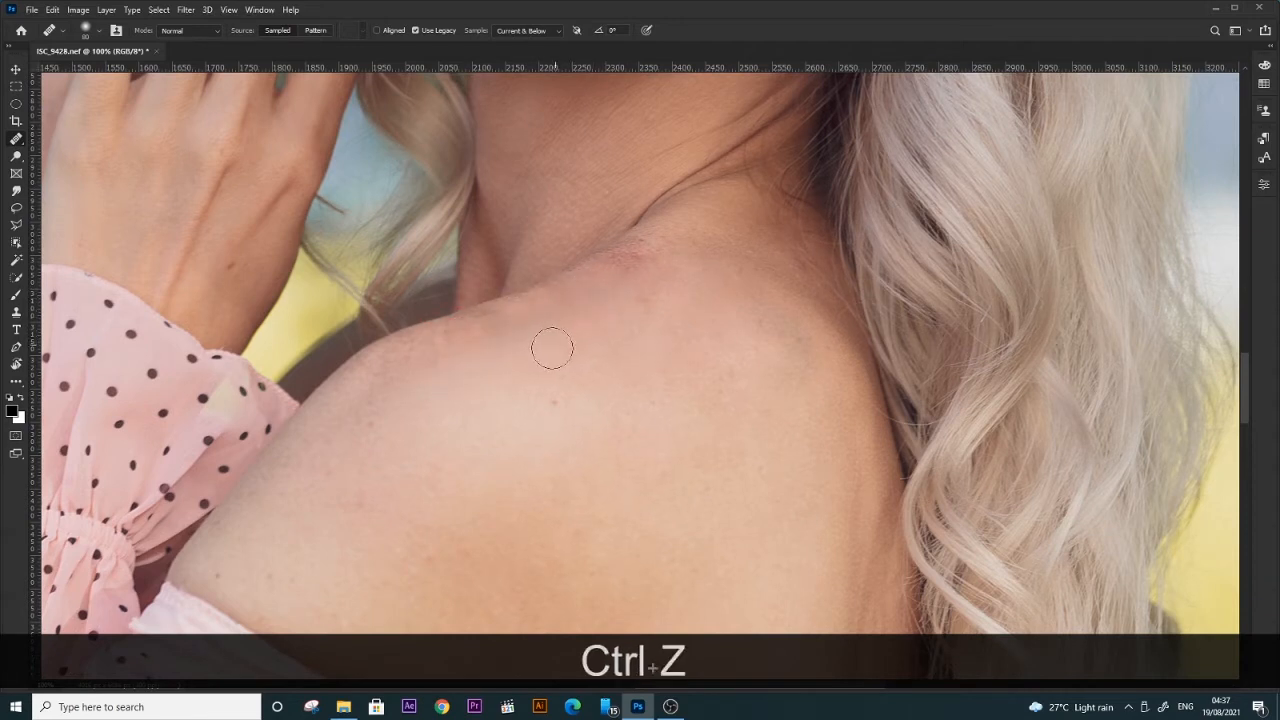
Heal the reddish patch on top of the shoulder at the base of the neck, resampling smooth skin nearby.
key(alt)
alt+click(483, 346)
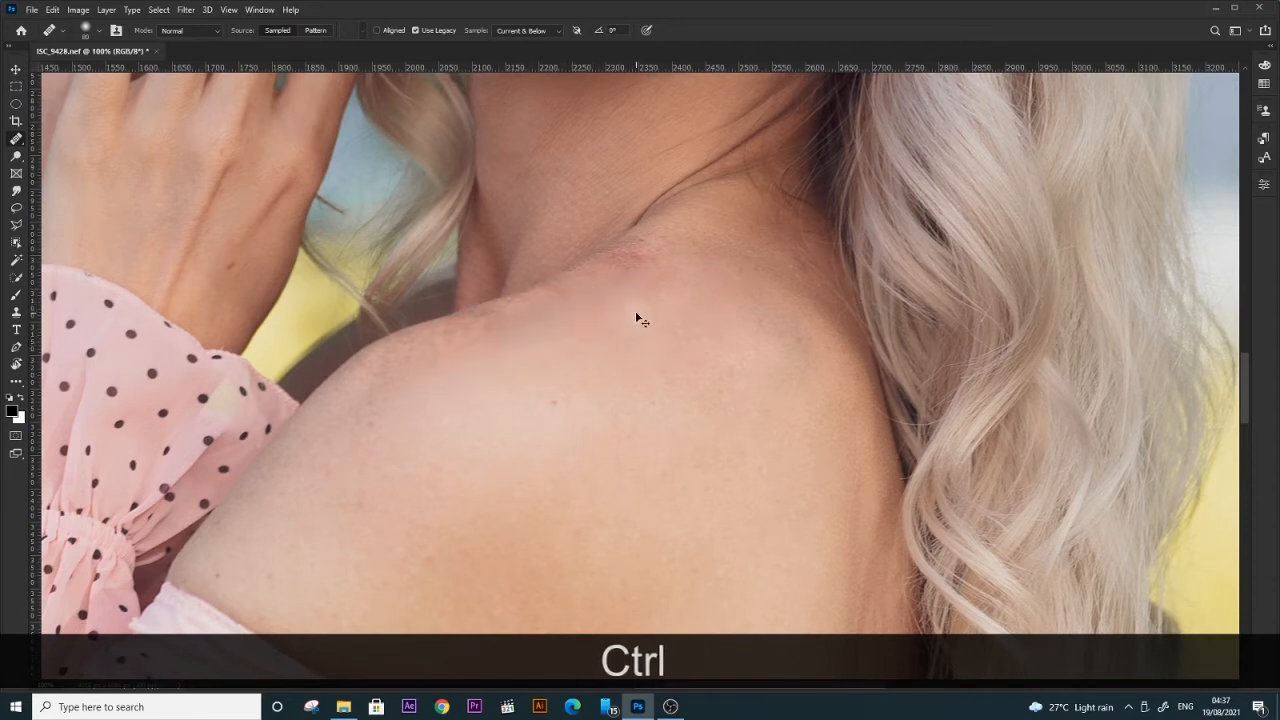
key(ctrl+z)
key(alt)
mouse_move(666, 270)
mouse_down()
mouse_move(626, 269)
mouse_move(563, 317)
mouse_up()
key(alt)
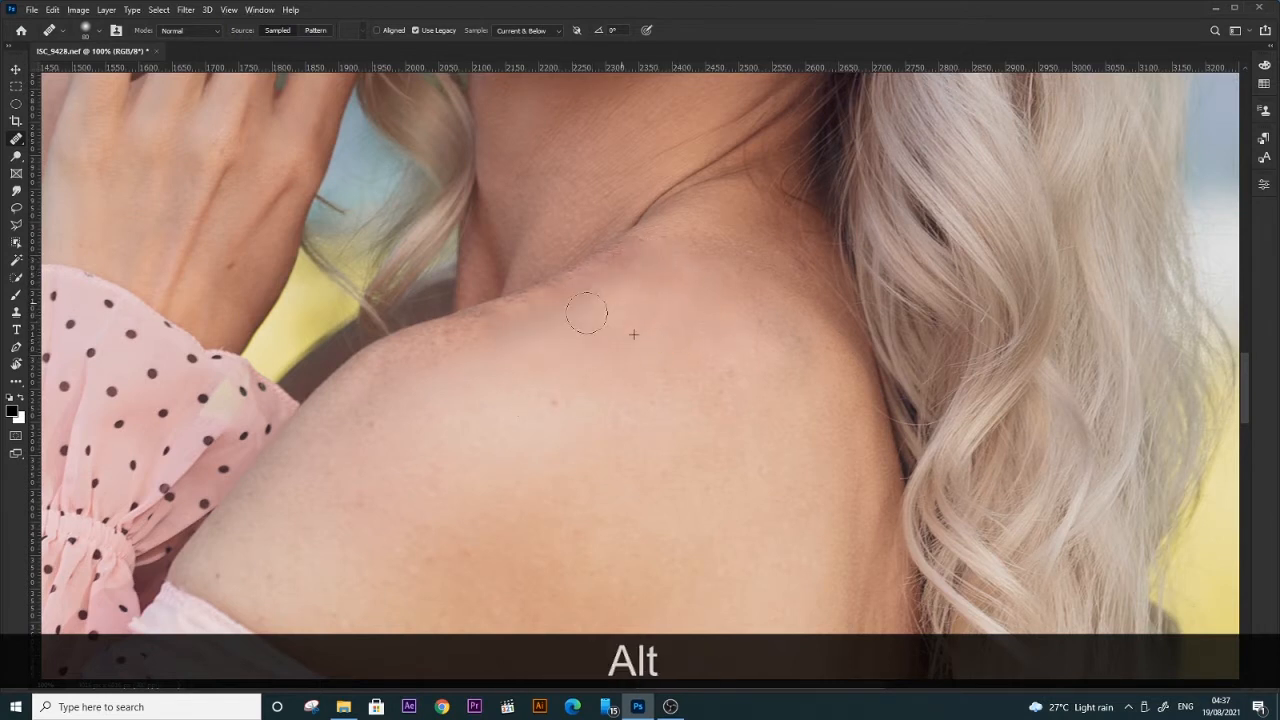
alt+click(557, 329)
Review the healed shoulder and back in the wider view of the portrait.
key(ctrl+KP_Subtract)
key(ctrl+KP_Subtract)
key(ctrl+KP_Subtract)
key(ctrl+KP_Subtract)
key(ctrl+KP_Subtract)
key(ctrl+KP_Subtract)
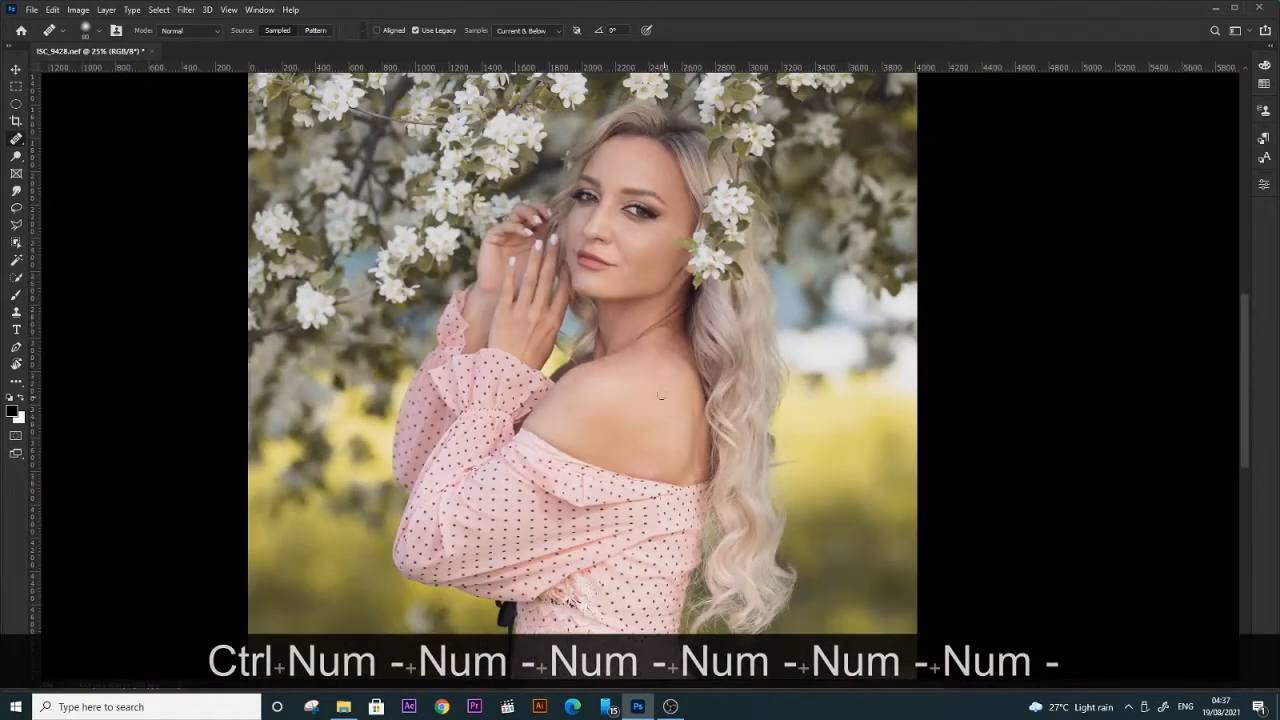
key(space)
drag(660, 395, 674, 337)
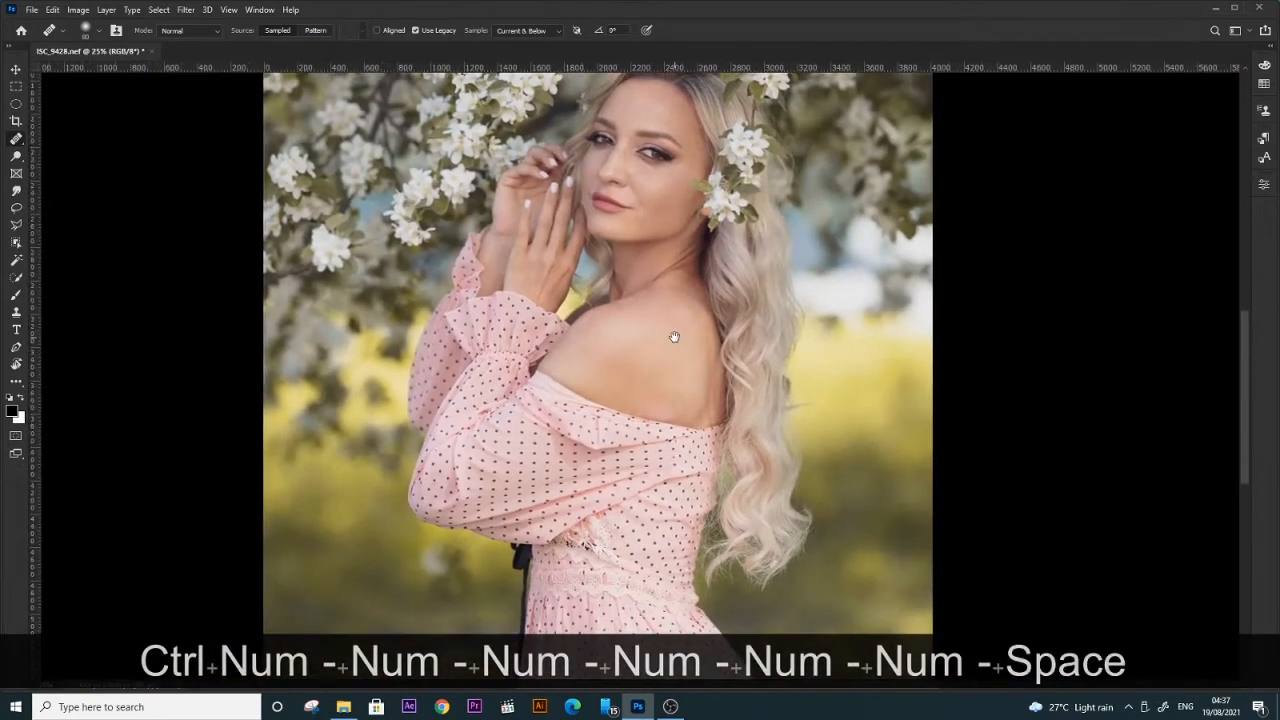
Heal the fine creases and uneven skin on the neck below the chin with the Healing Brush reduced to 40 px, sampling adjacent skin.
key(v)
key(ctrl+KP_Add)
key(ctrl+KP_Add)
key(ctrl+KP_Add)
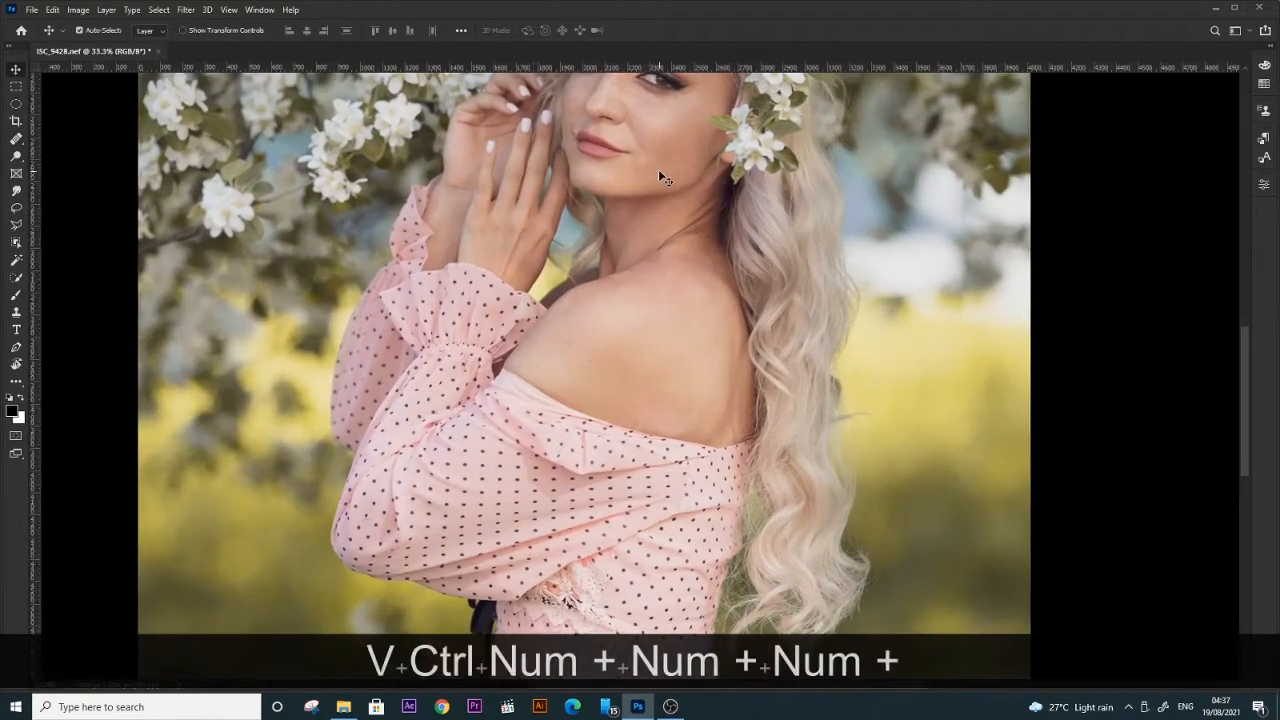
key(space)
drag(657, 166, 675, 321)
key(ctrl+KP_Add)
key(ctrl+KP_Add)
key(ctrl+KP_Add)
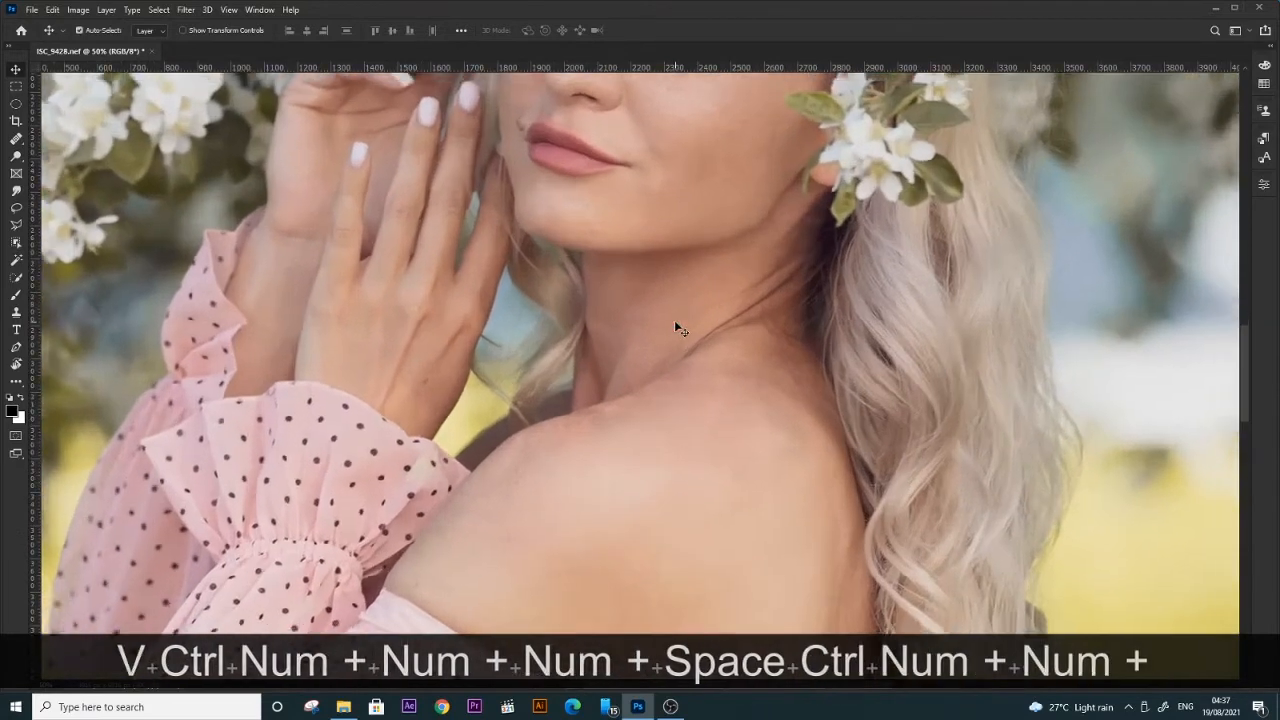
key(space)
drag(740, 226, 585, 444)
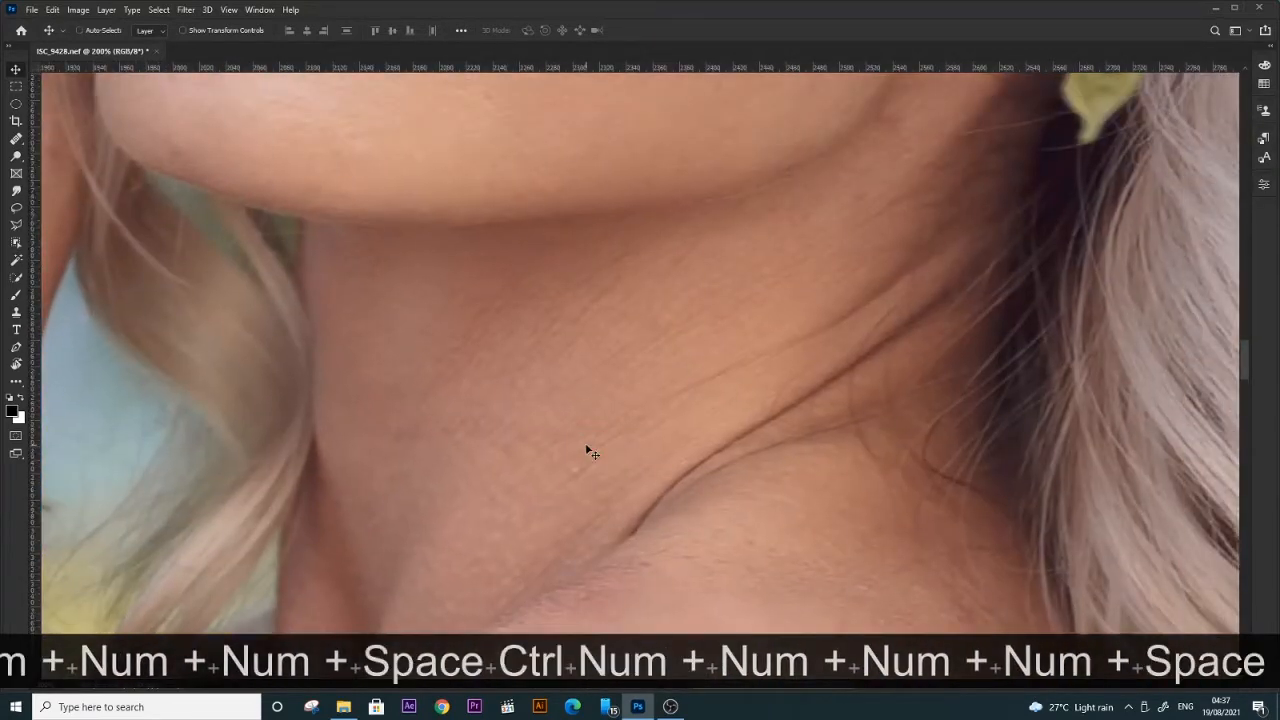
key(alt)
click(586, 431)
key(j)
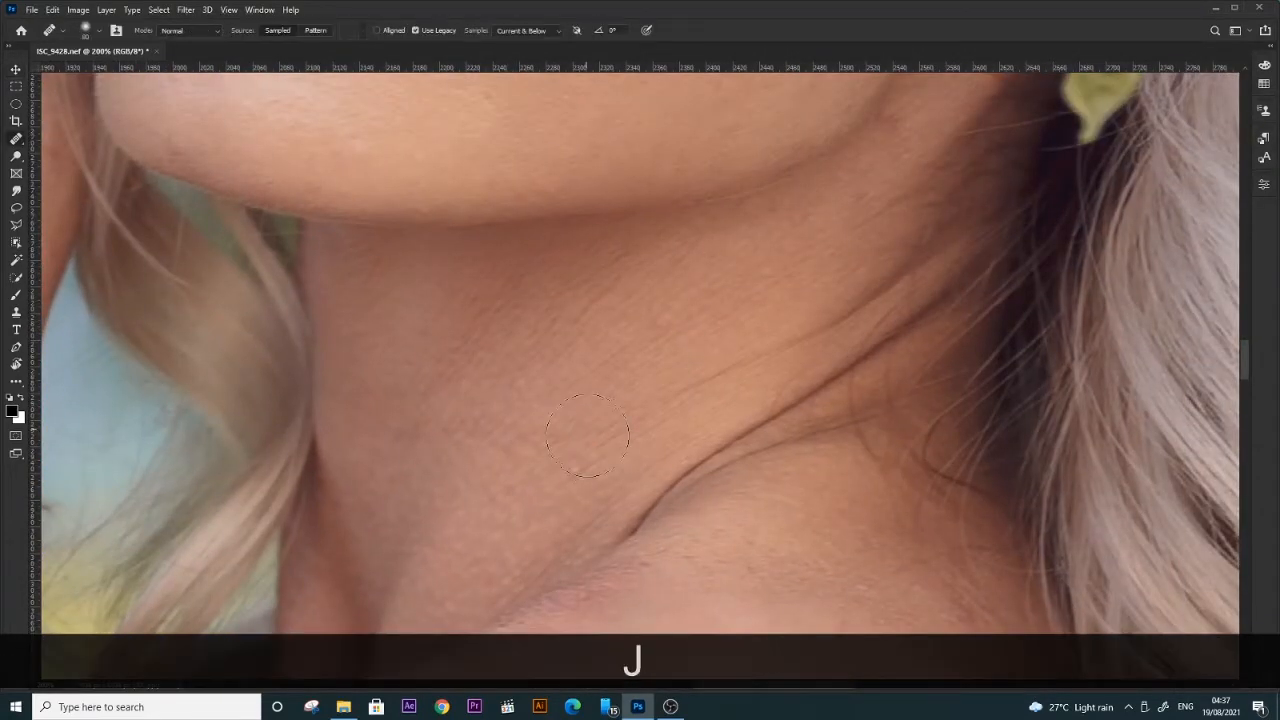
key(alt)
key(bracketleft)
key(bracketleft)
key(bracketleft)
key(bracketleft)
key(bracketleft)
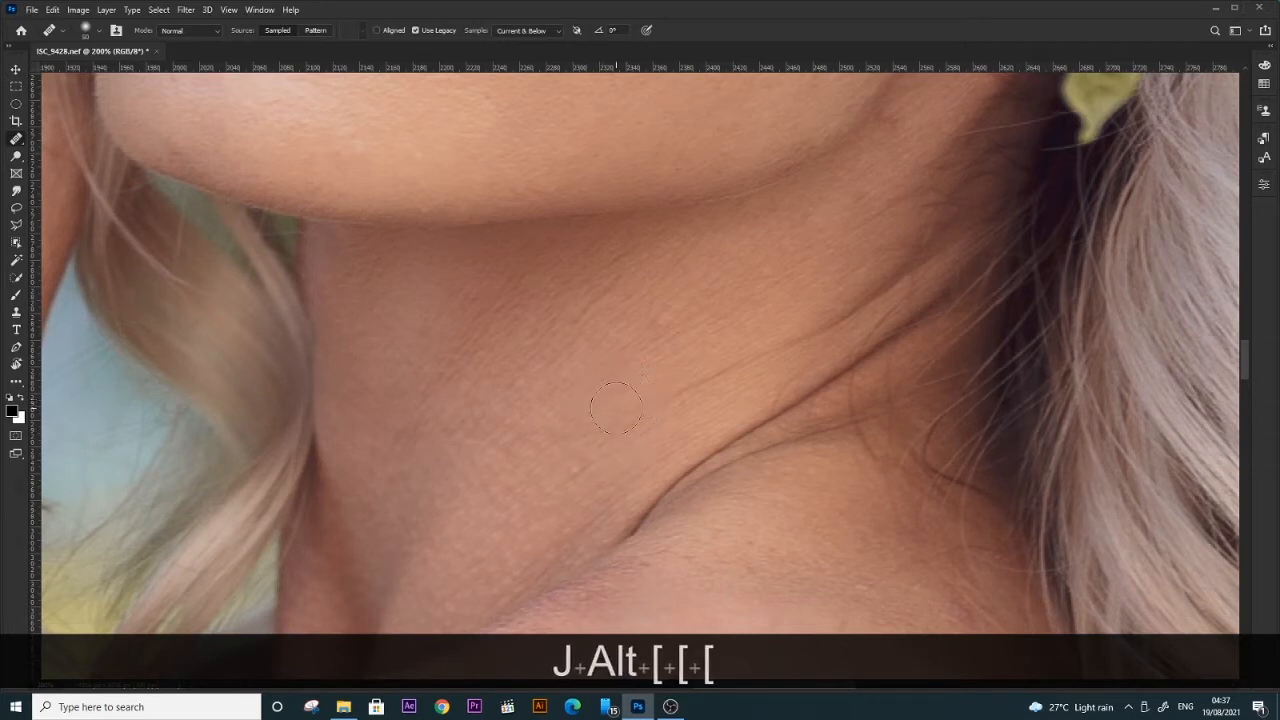
alt+click(591, 422)
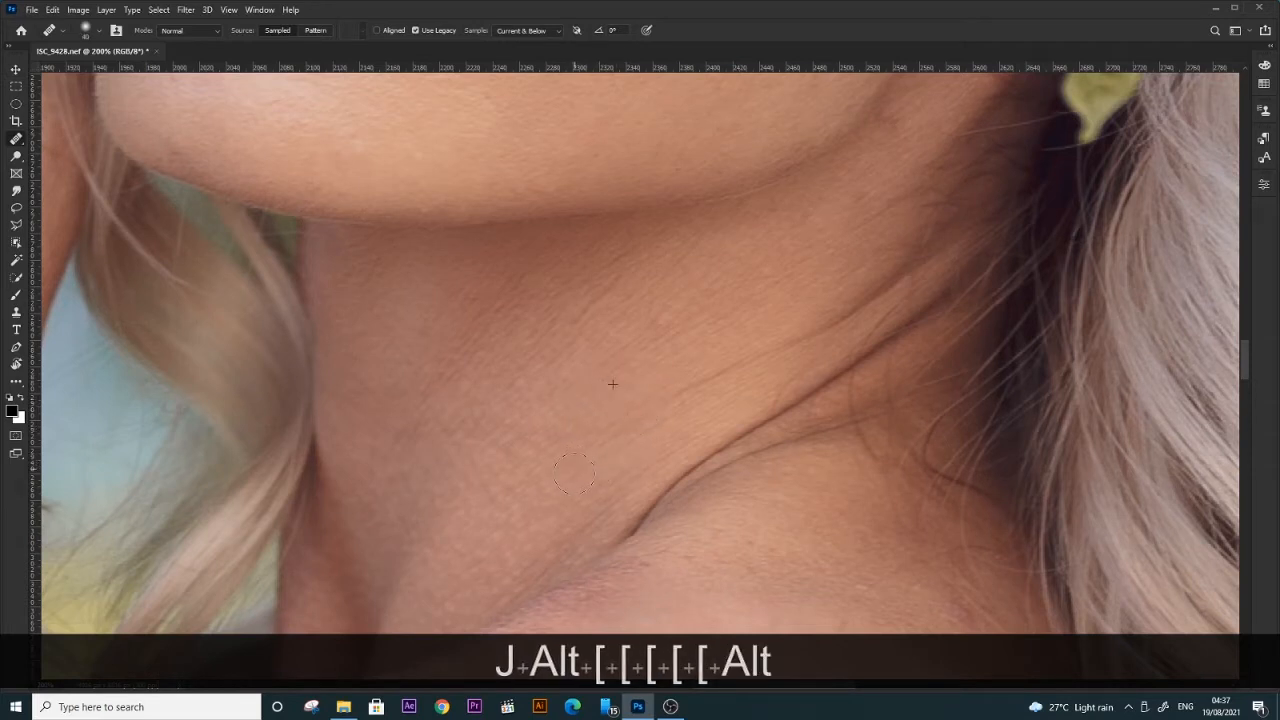
key(alt)
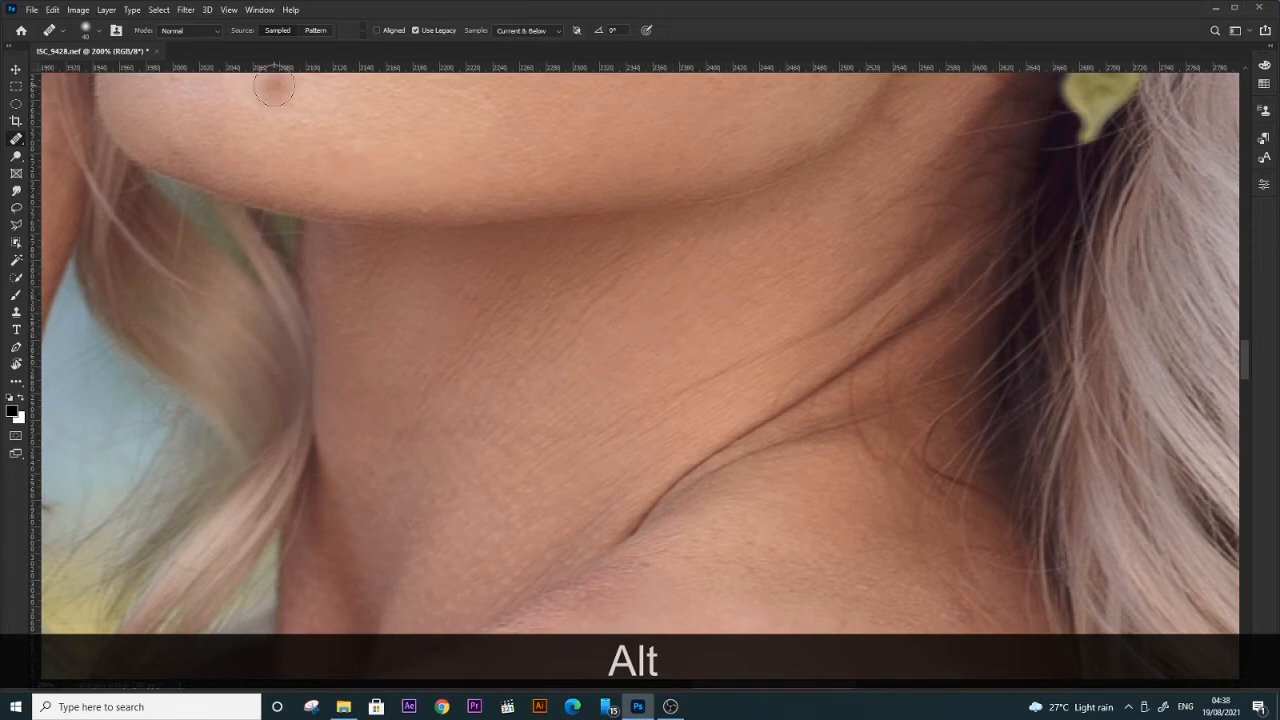
Review the retouched face, neck and shoulder in the full view of the portrait.
key(ctrl+KP_Subtract)
key(ctrl+KP_Subtract)
key(ctrl+KP_Subtract)
key(ctrl+KP_Subtract)
key(ctrl+KP_Subtract)
key(ctrl+KP_Subtract)
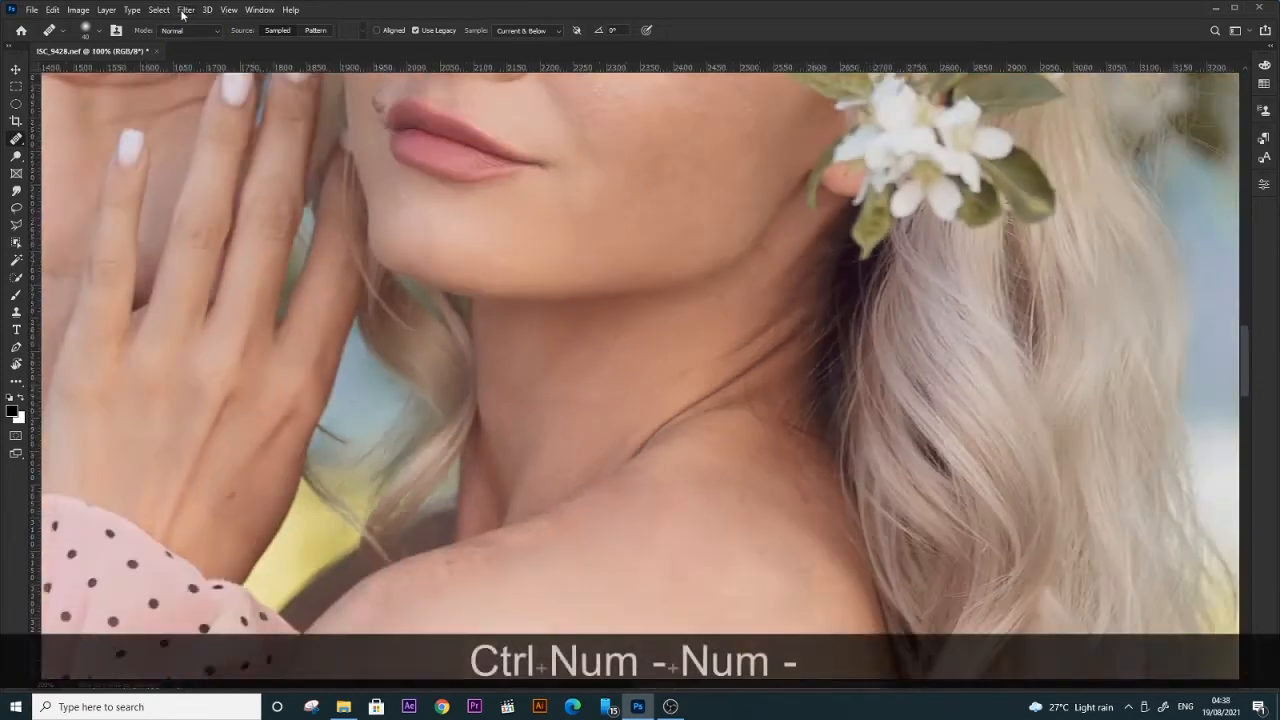
key(ctrl+KP_Subtract)
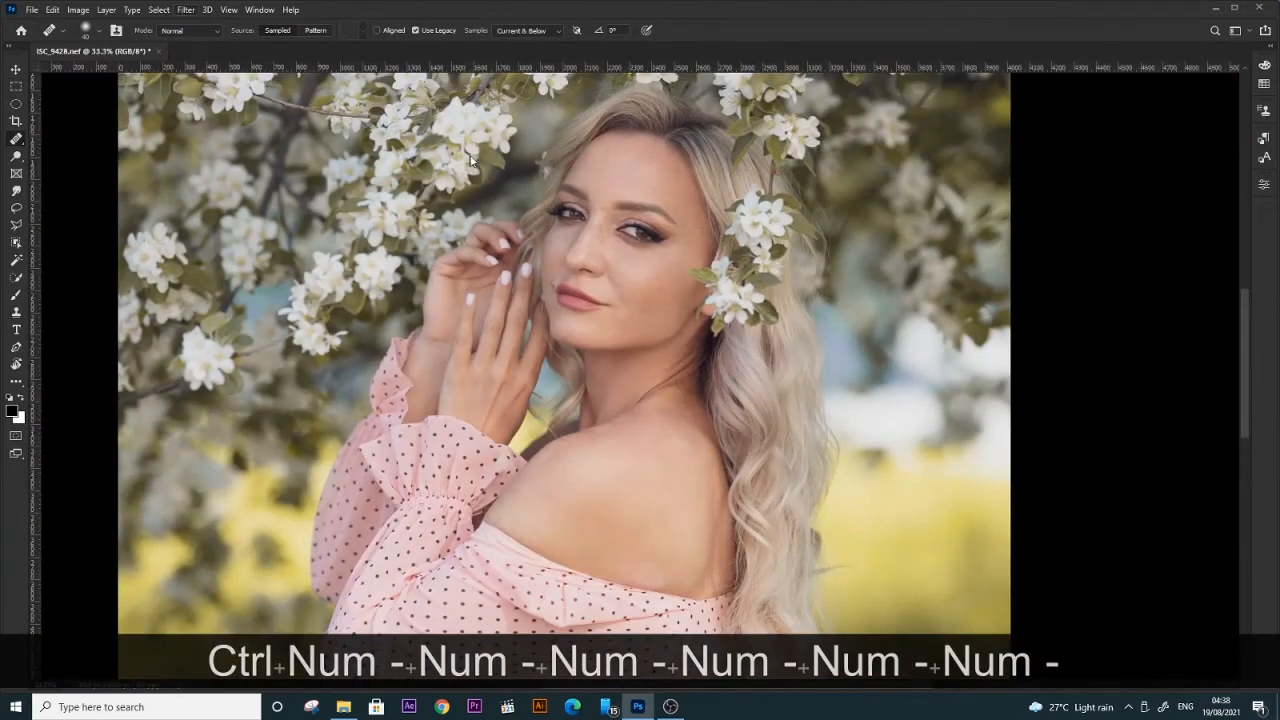
key(space)
key(ctrl+KP_Subtract)
key(ctrl+KP_Subtract)
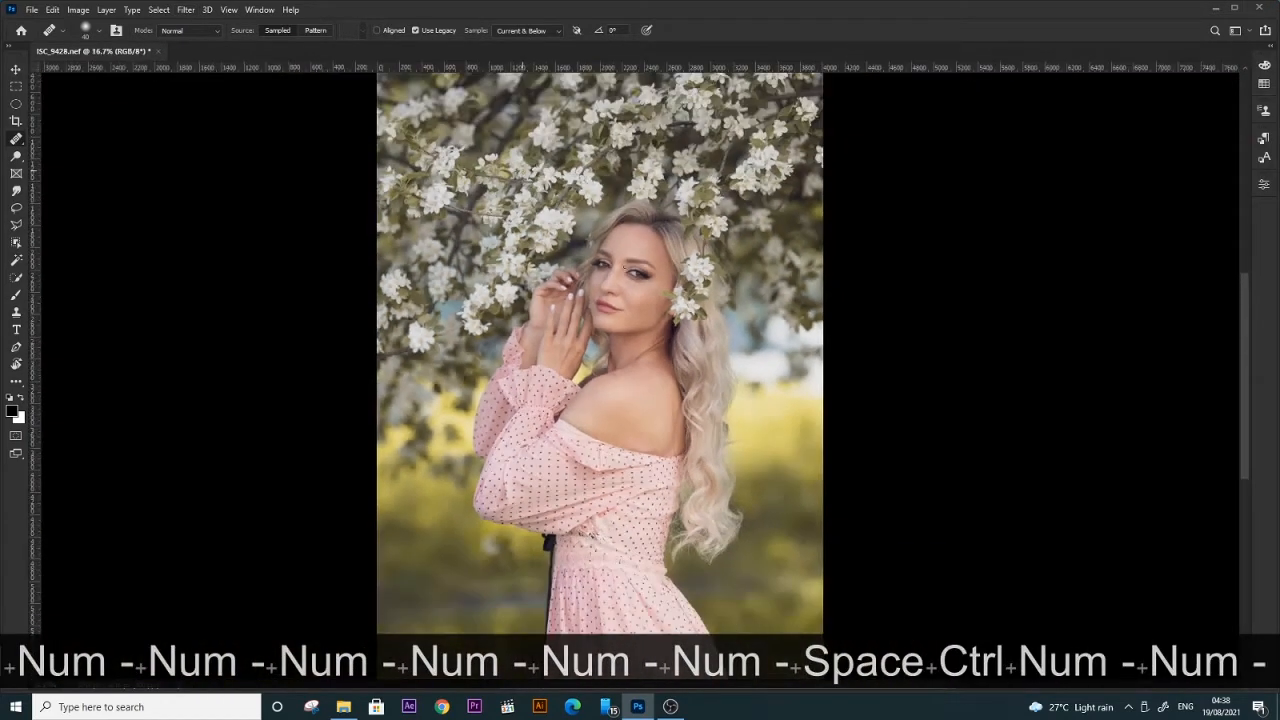
key(space)
drag(696, 315, 624, 222)
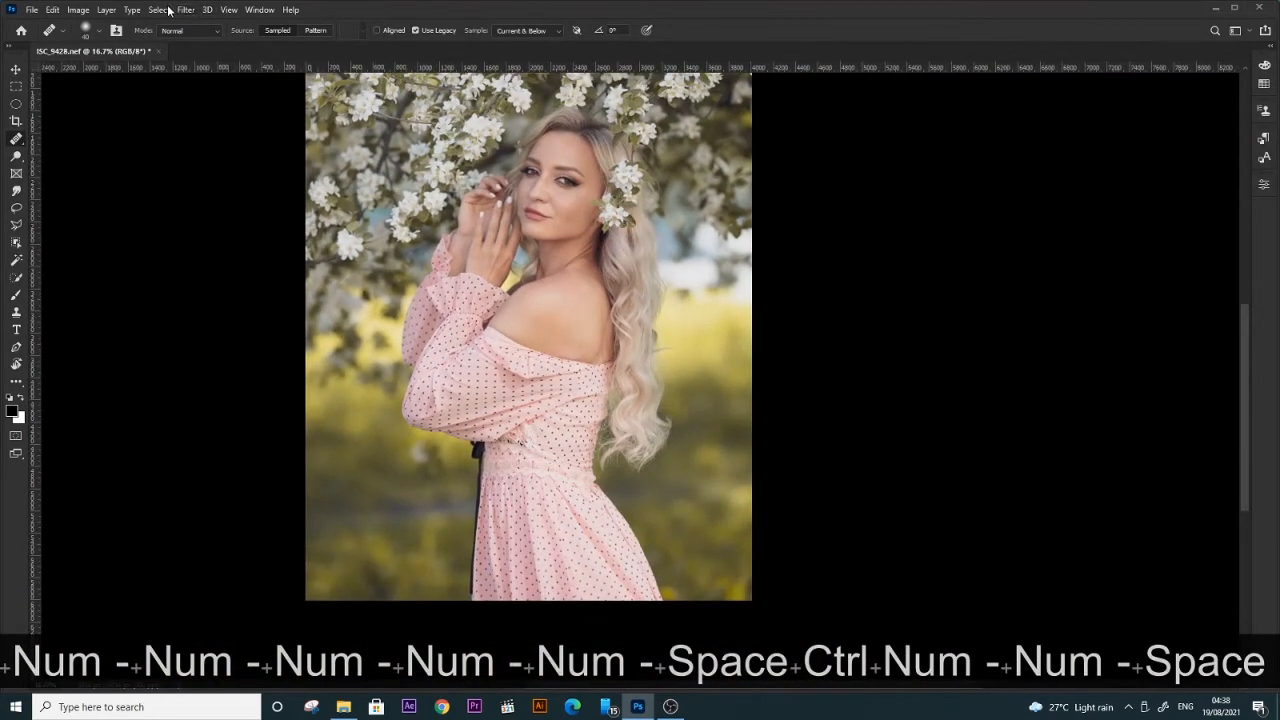
Open the Imagenomic Portraiture filter and preview the woman's eyes, nose and lips at 100%.
click(184, 10)
mouse_move(218, 330)
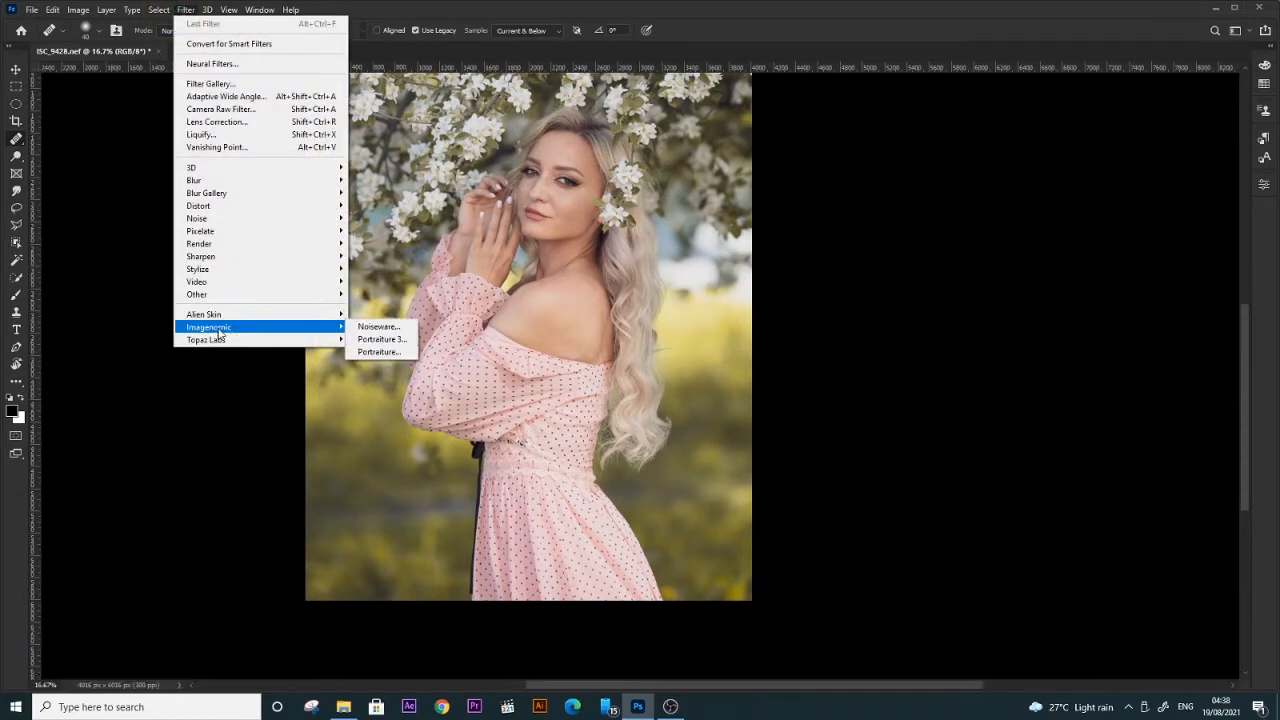
click(378, 352)
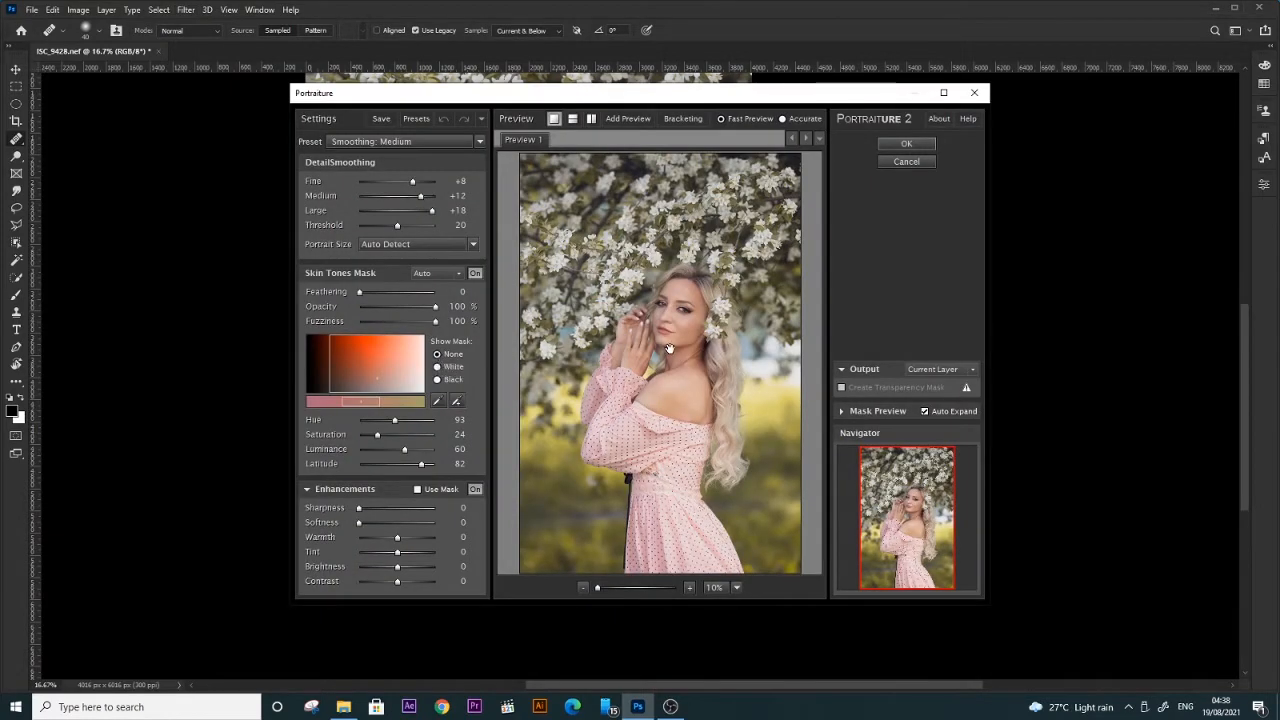
key(ctrl+KP_Add)
key(ctrl+KP_Add)
key(ctrl+KP_Add)
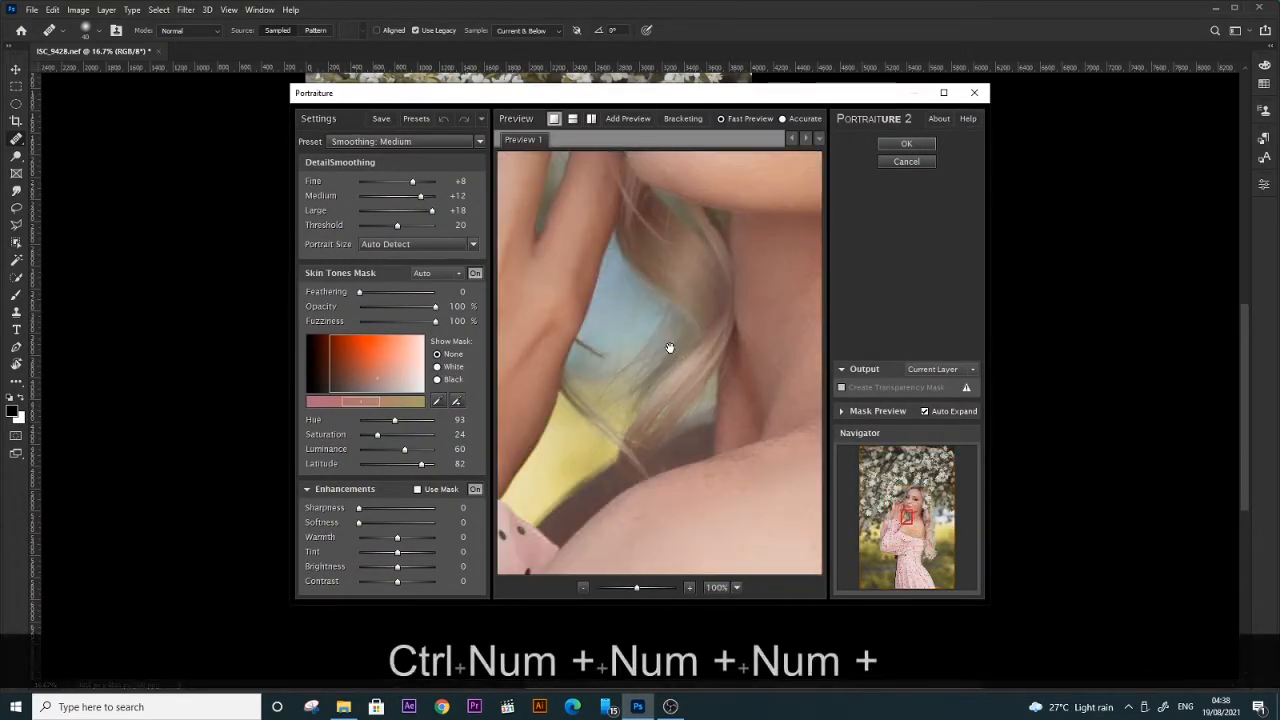
key(space)
drag(666, 346, 663, 414)
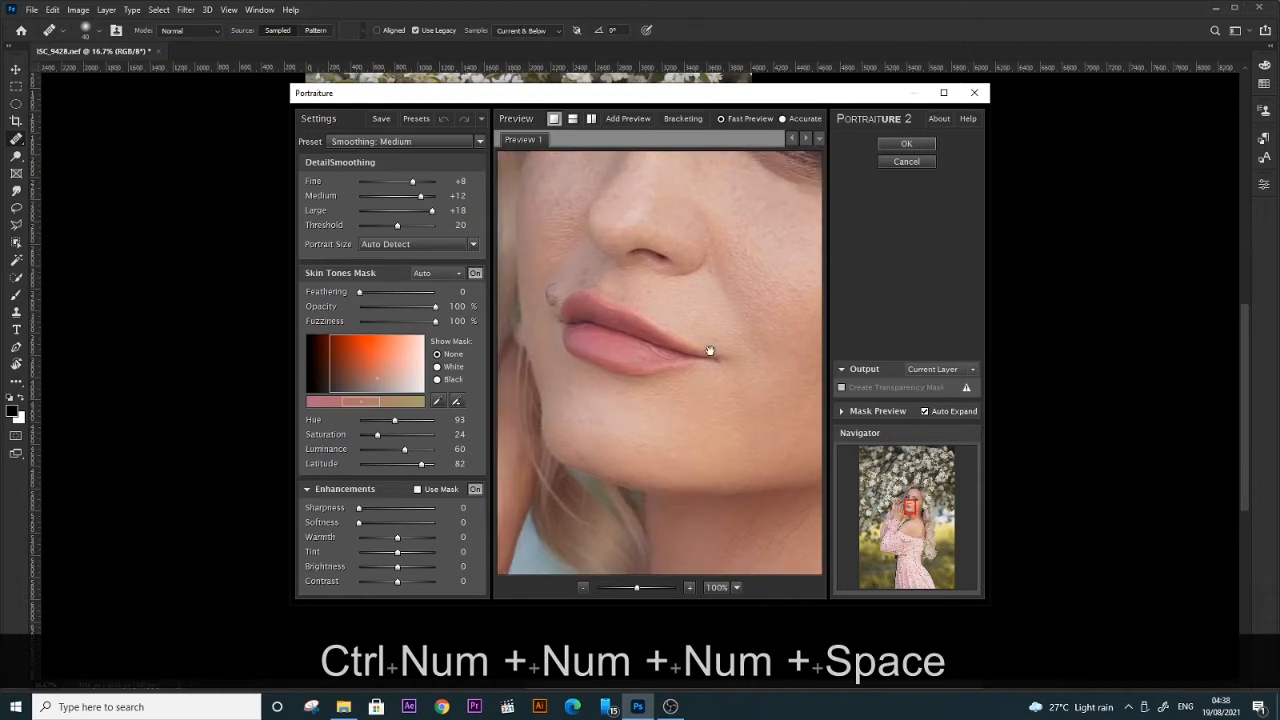
key(space)
drag(711, 349, 697, 397)
key(space)
drag(689, 286, 666, 346)
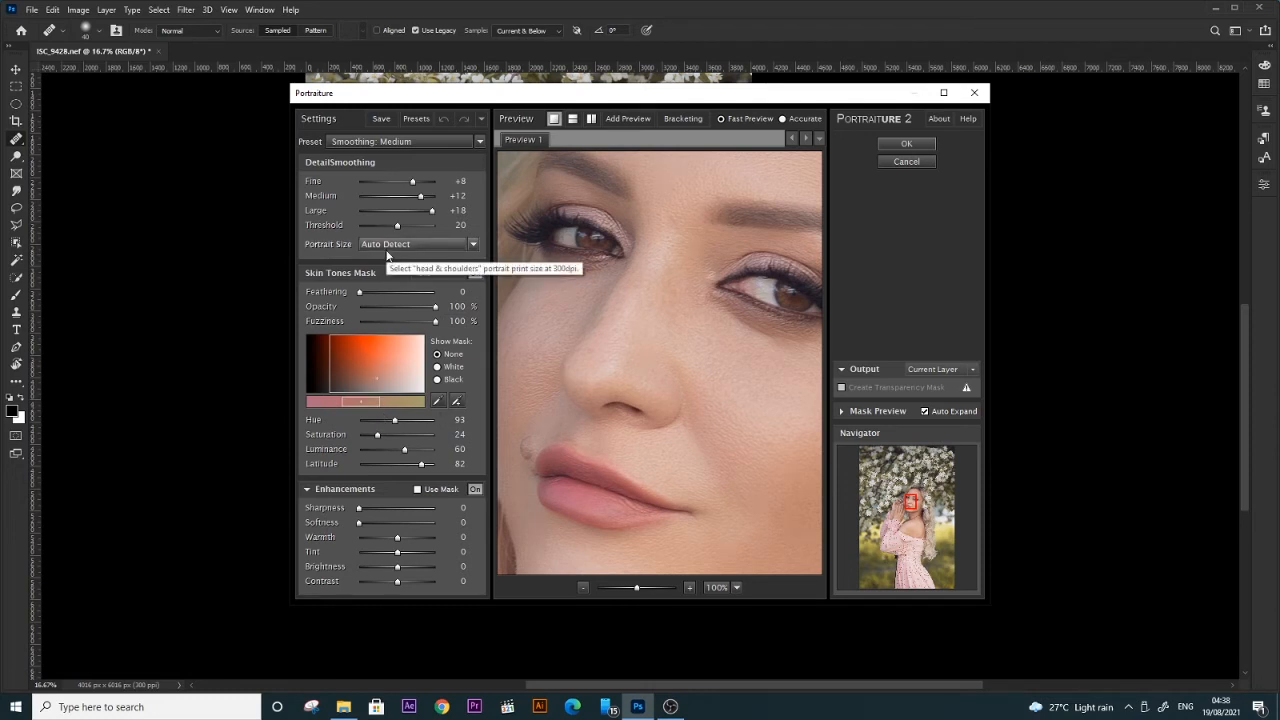
Compare the Default preset, choose Smoothing: Normal instead, and apply the Portraiture filter to the current layer.
click(381, 145)
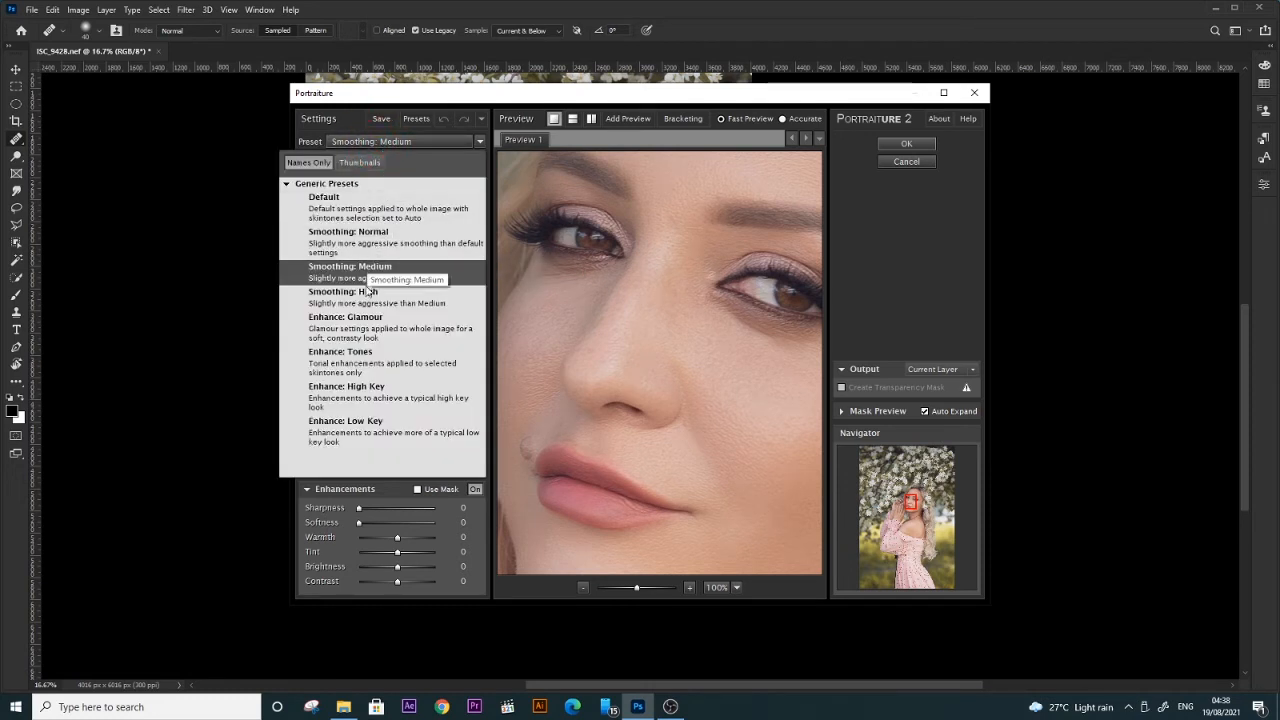
click(355, 205)
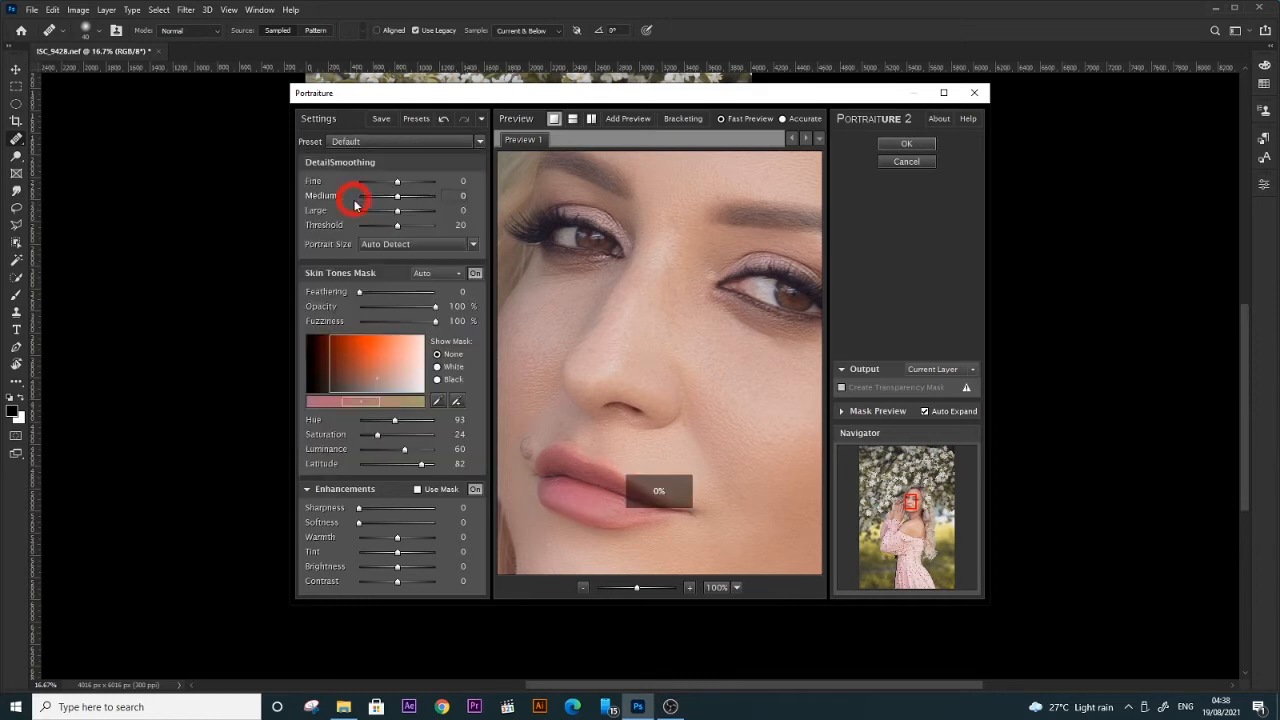
click(357, 140)
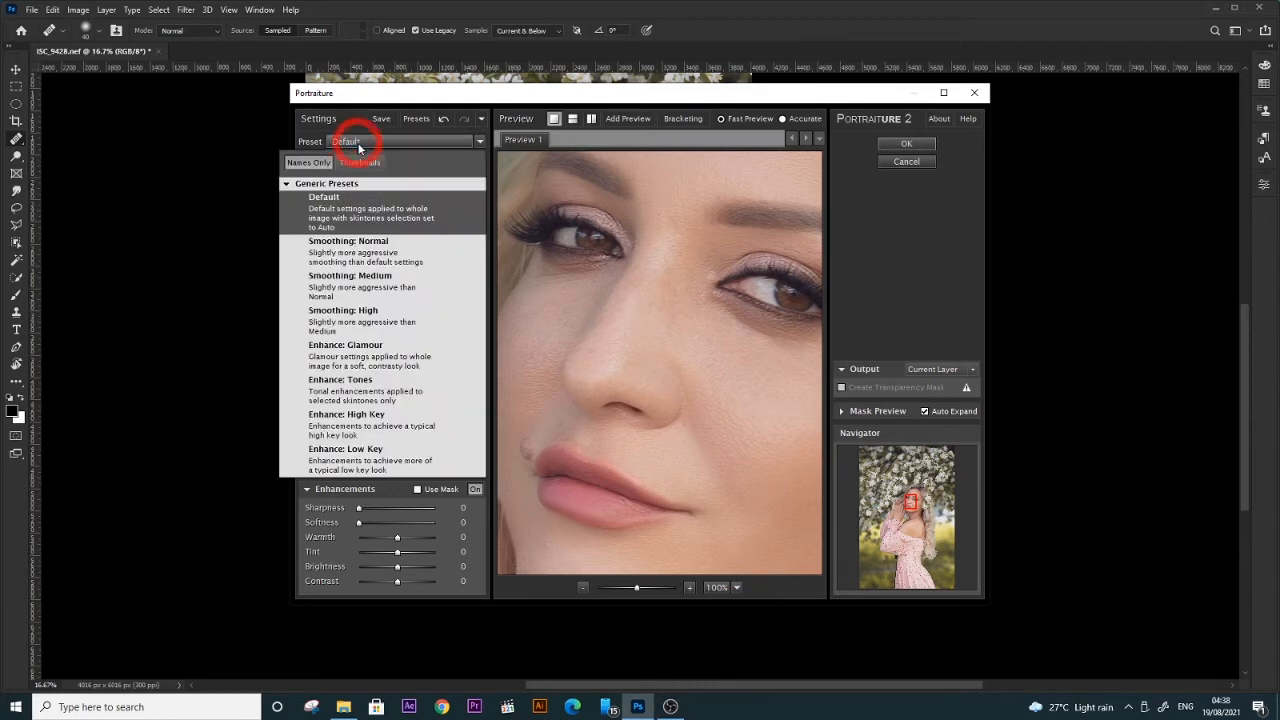
click(370, 249)
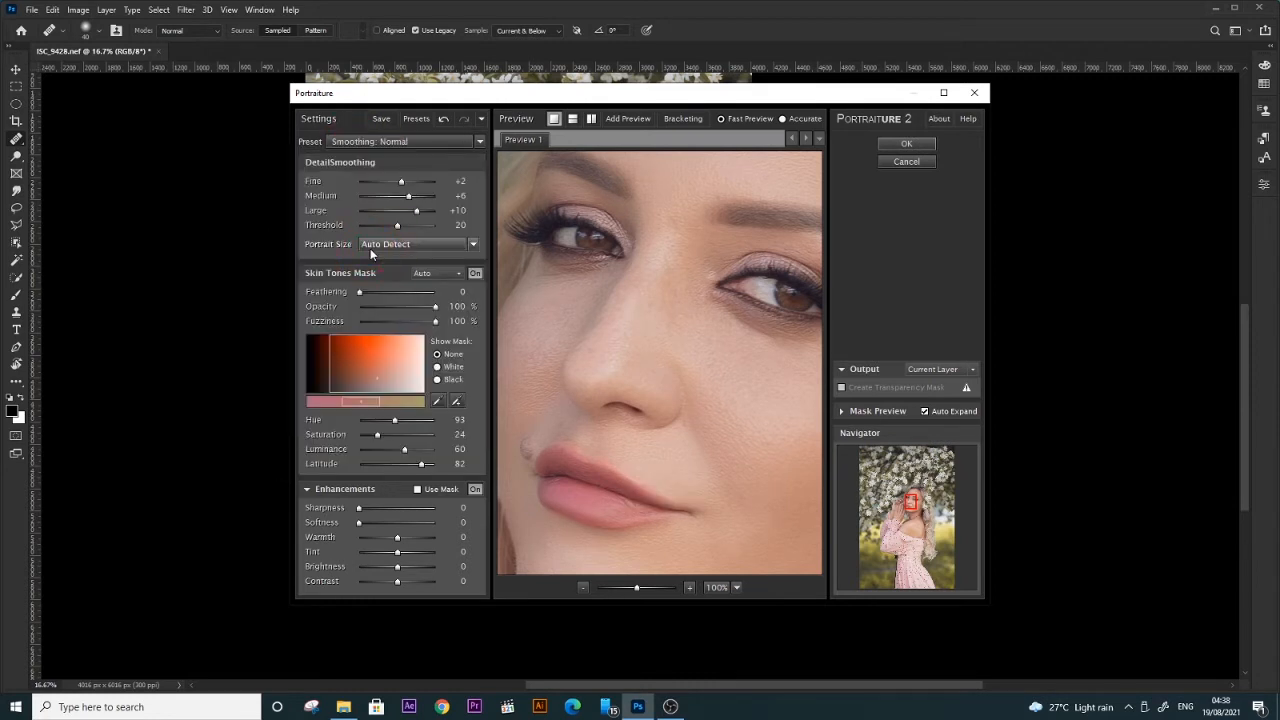
click(899, 146)
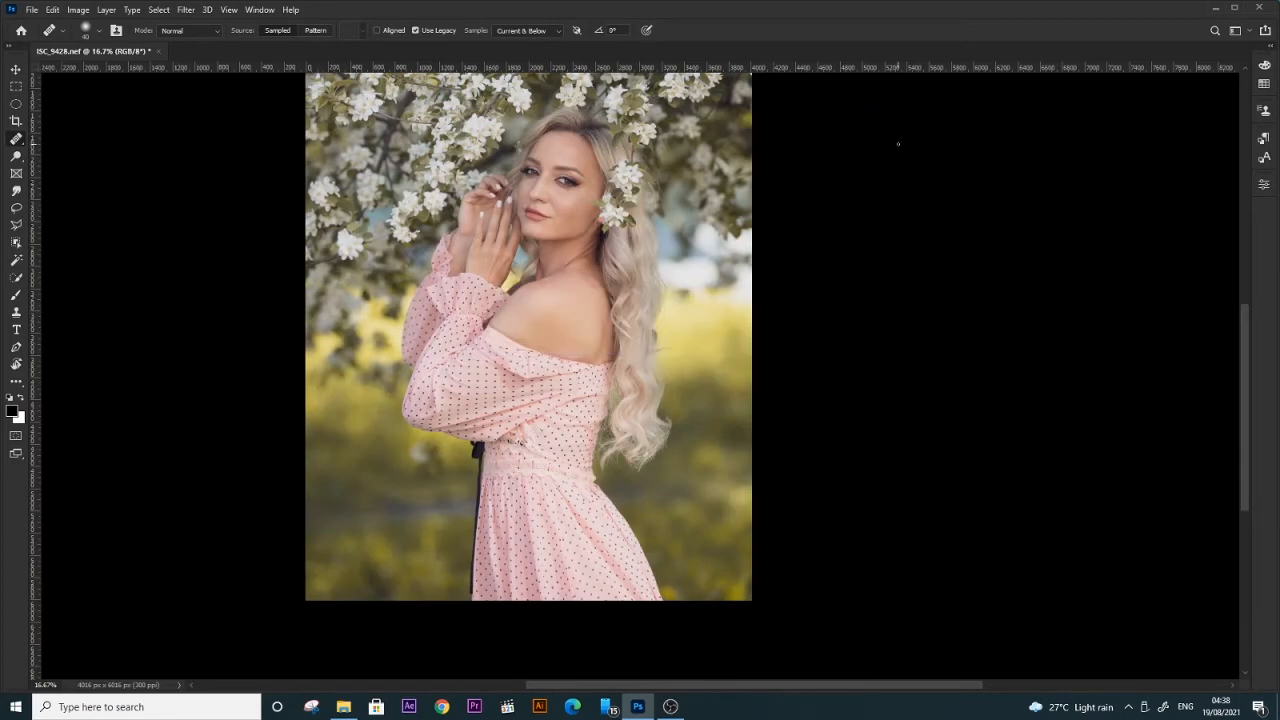
Examine the smoothed skin on the face up close and in the wider portrait.
key(ctrl+KP_Add)
key(ctrl+KP_Add)
key(ctrl+KP_Add)
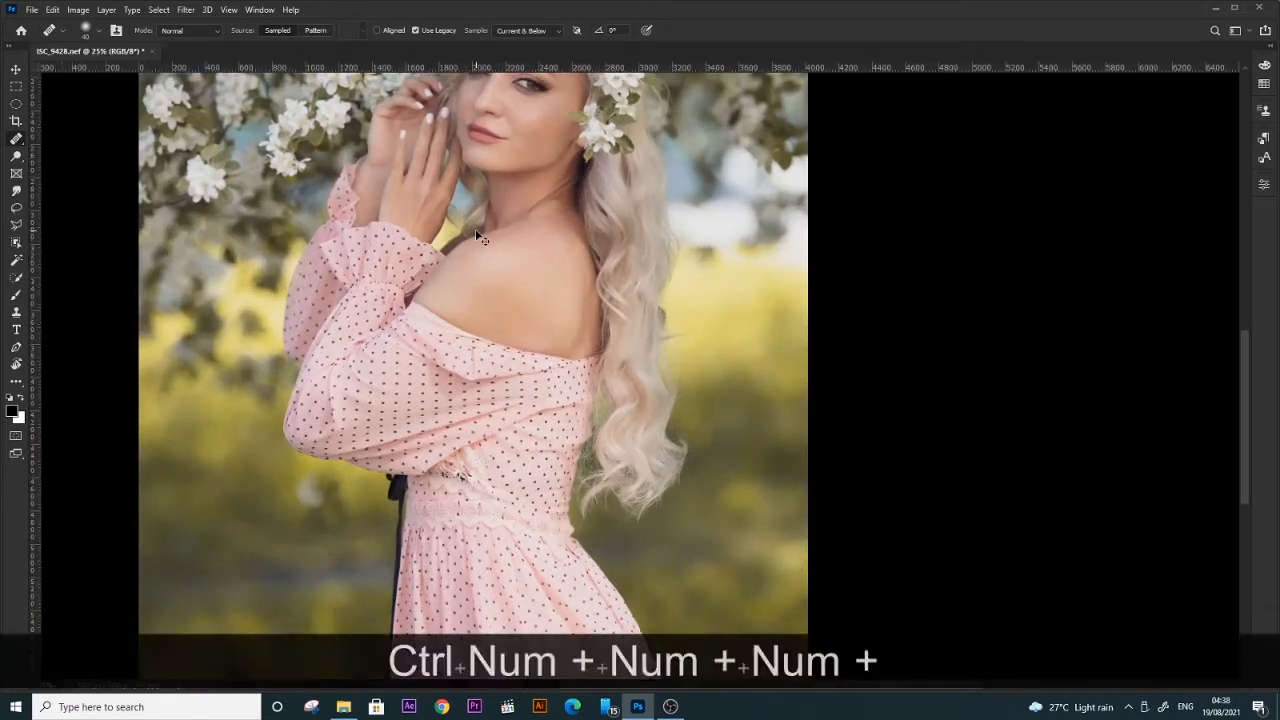
drag(505, 174, 702, 419)
key(ctrl+KP_Add)
key(ctrl+KP_Add)
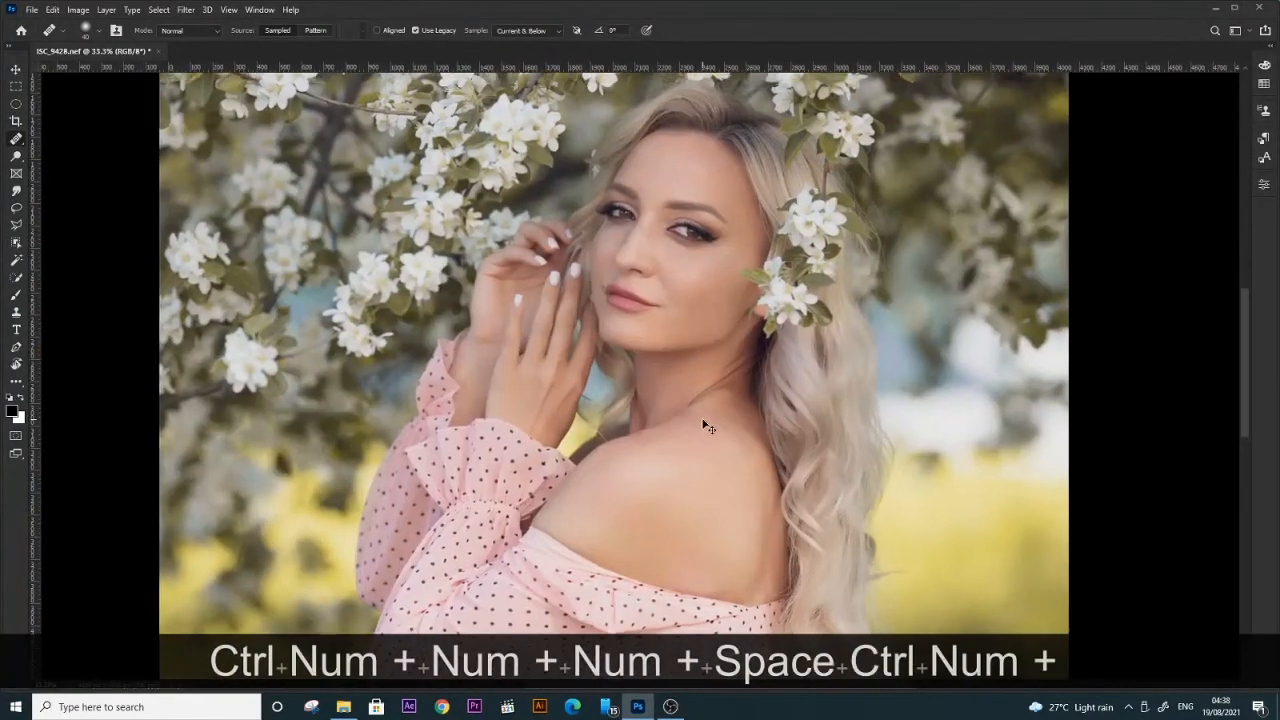
drag(709, 306, 734, 374)
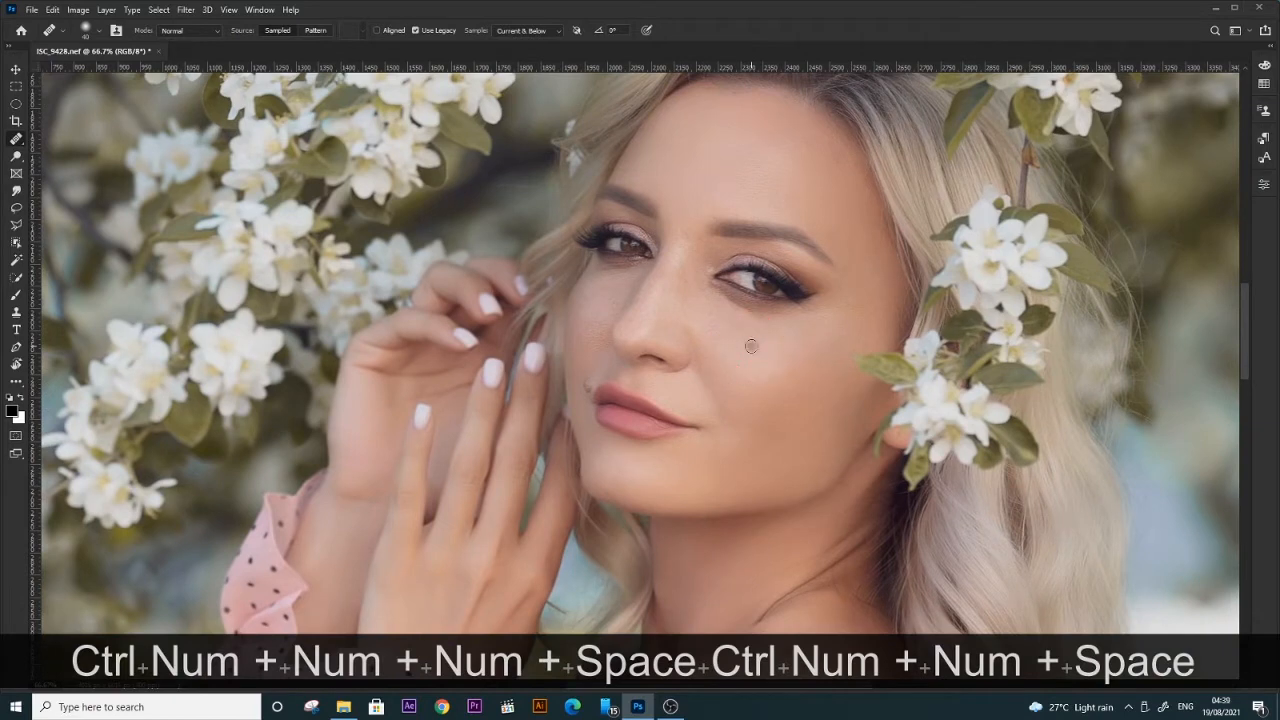
key(ctrl+KP_Subtract)
key(ctrl+KP_Subtract)
key(ctrl+KP_Subtract)
key(ctrl+KP_Subtract)
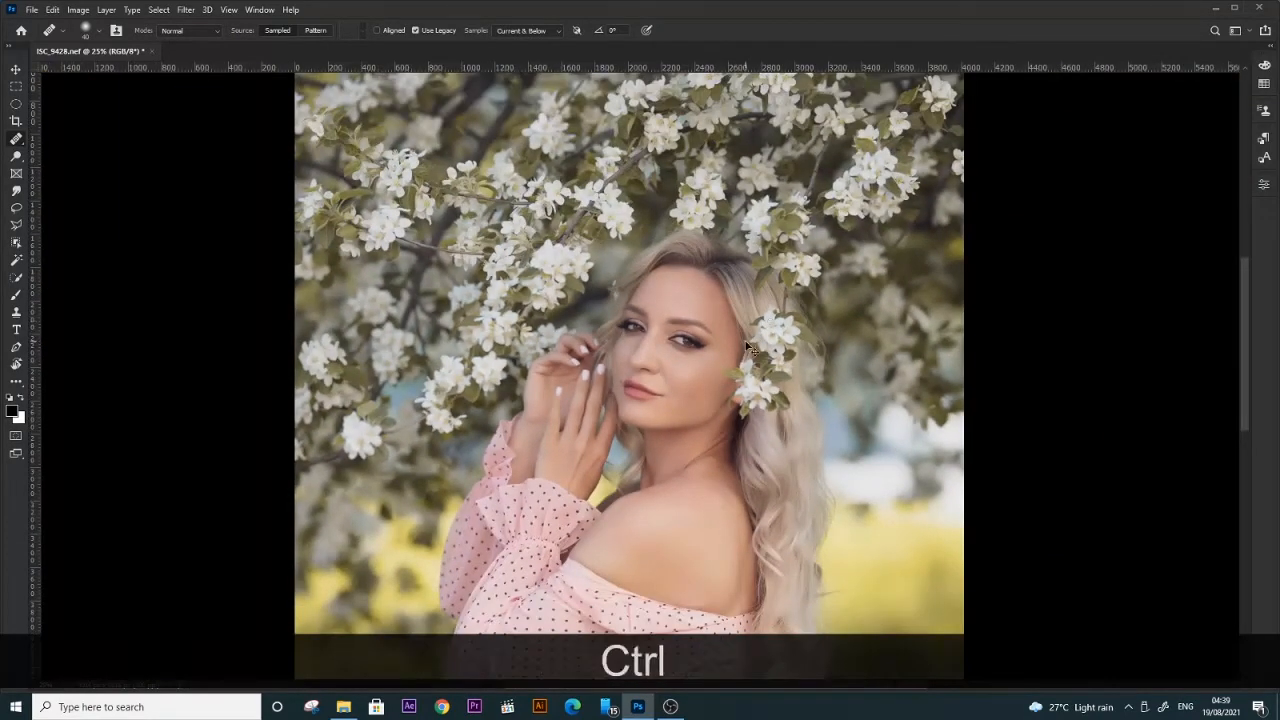
Undo the Portraiture smoothing and inspect the skin texture of the face and neck up close.
key(ctrl+z)
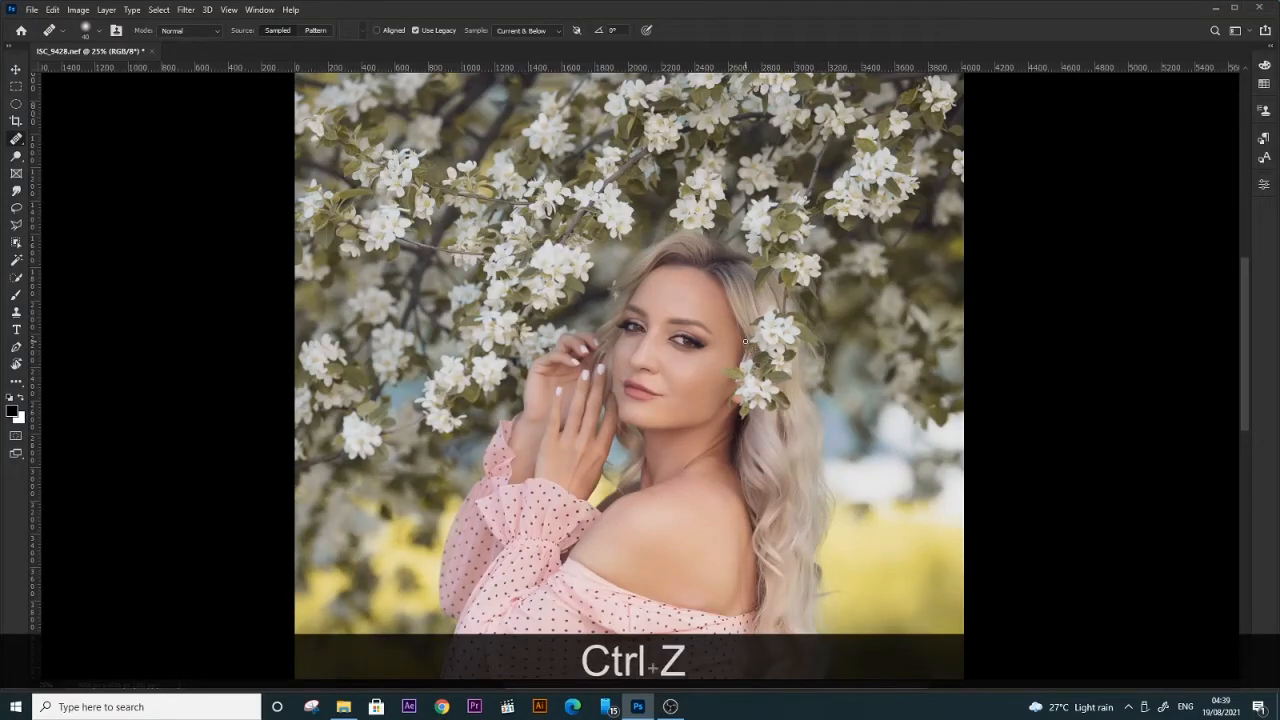
key(ctrl+alt+KP_Add)
key(ctrl+alt+KP_Add)
key(ctrl+alt+KP_Add)
key(ctrl+alt+KP_Add)
key(ctrl+alt+KP_Add)
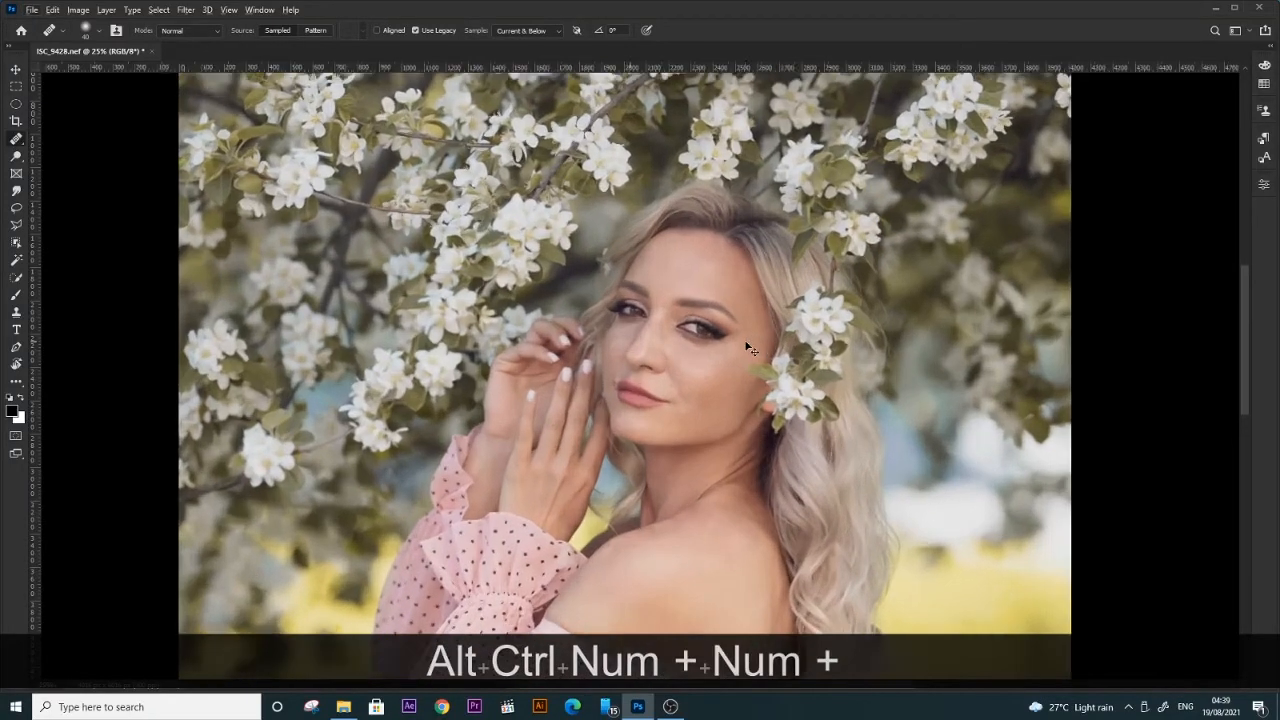
key(ctrl+alt+KP_Add)
drag(766, 354, 657, 277)
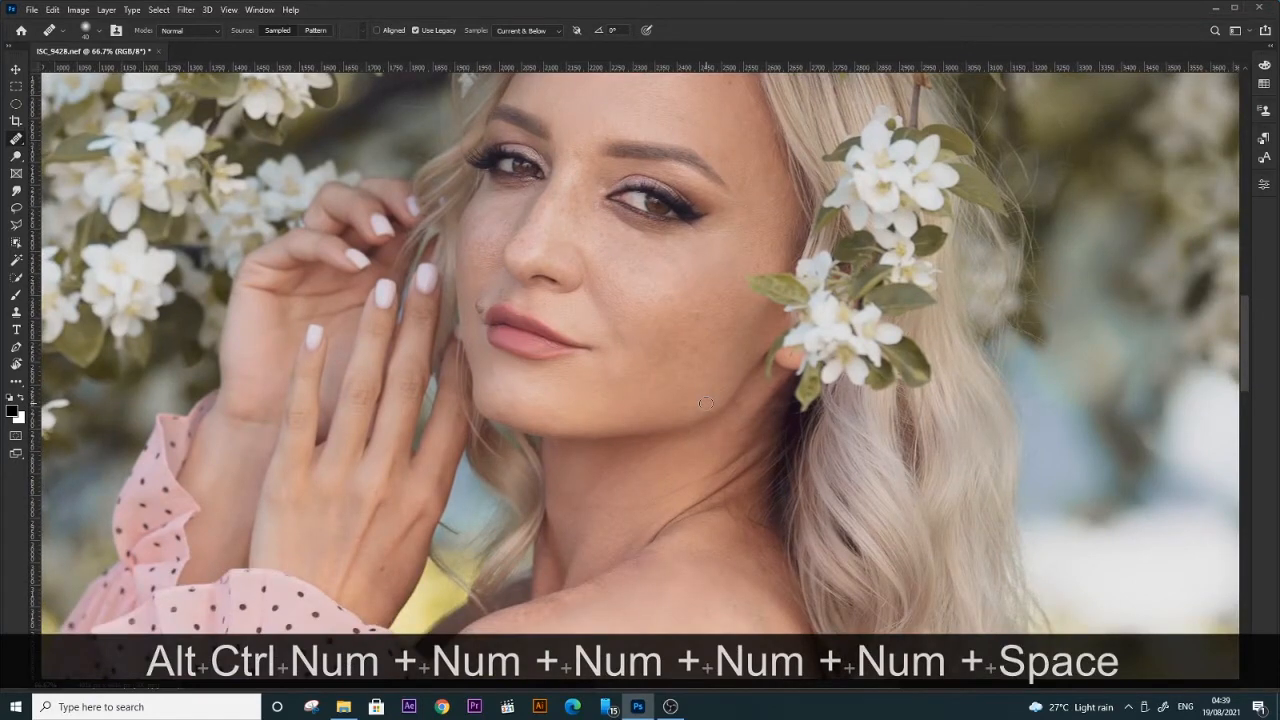
Display the document's layers.
key(alt+Tab)
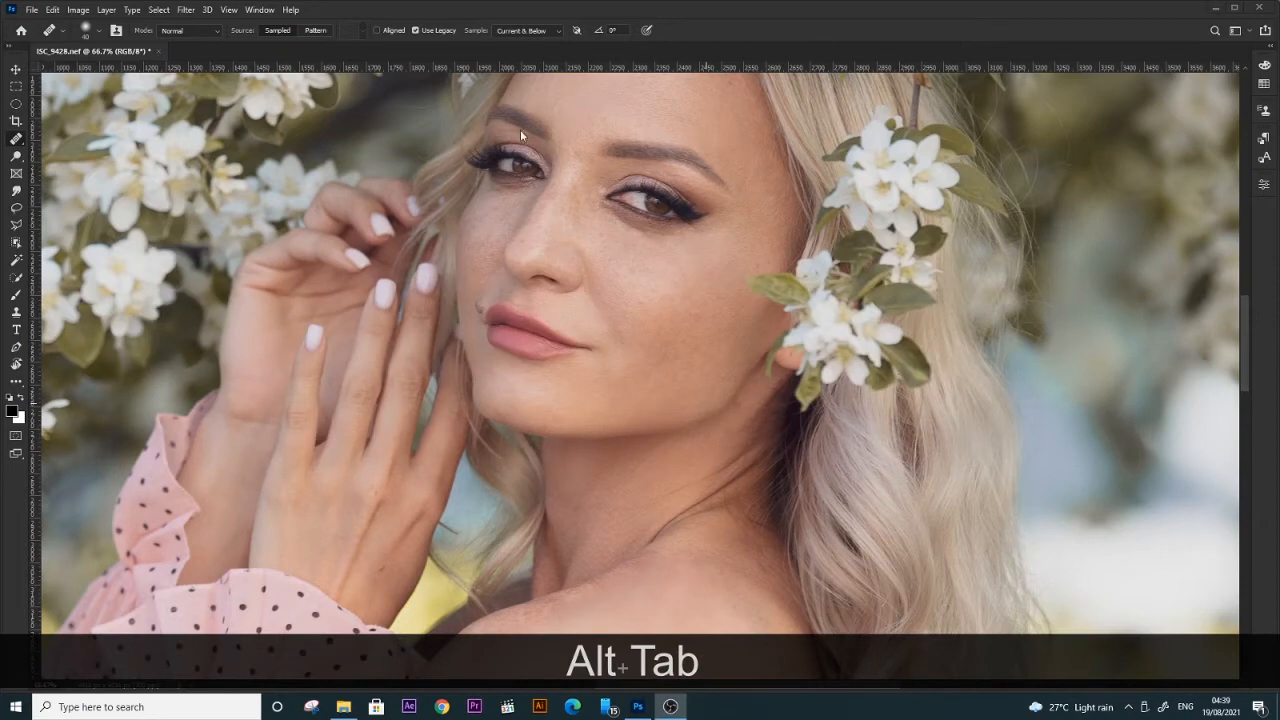
click(244, 10)
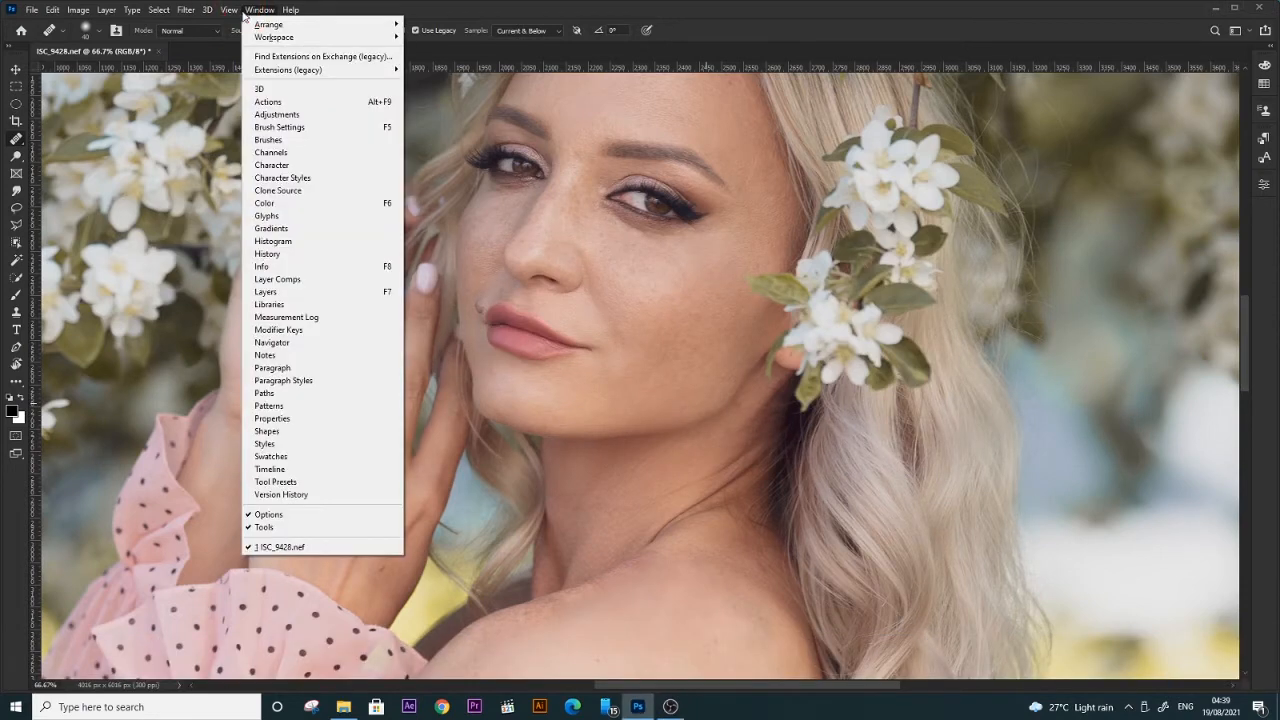
click(268, 291)
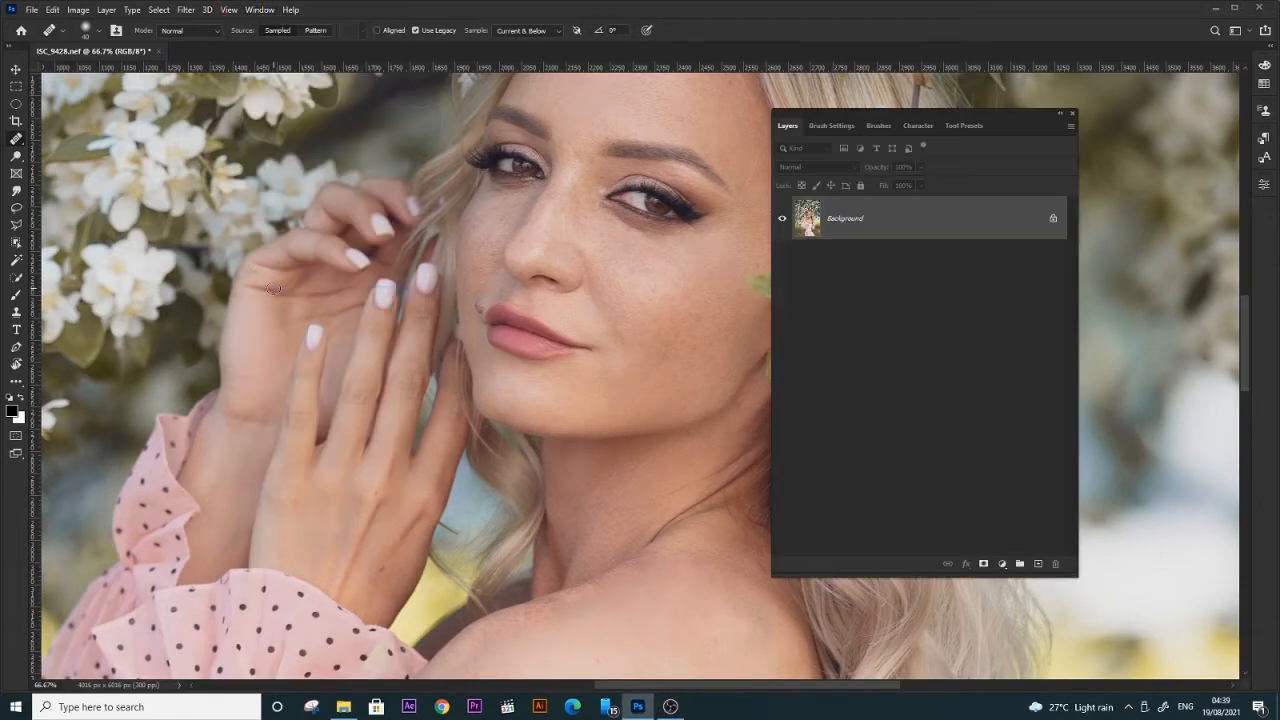
Duplicate the Background layer and apply the Portraiture filter to the copy.
drag(904, 120, 1063, 188)
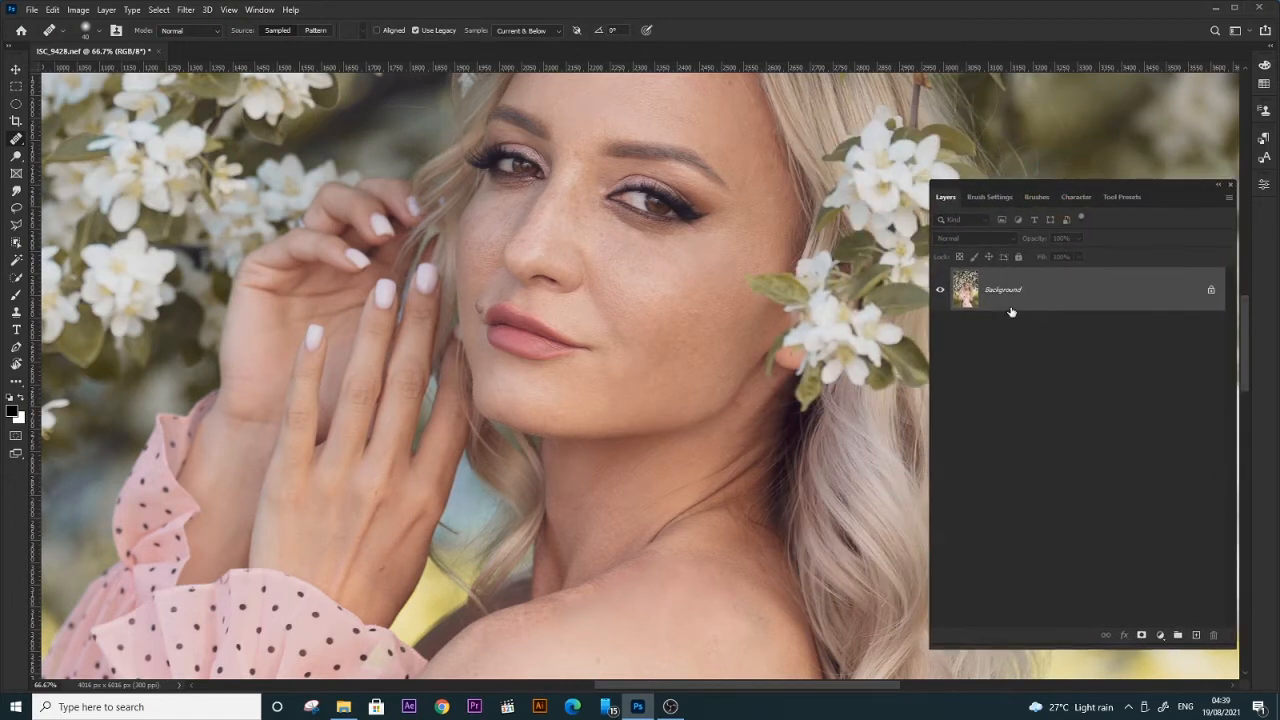
key(ctrl)
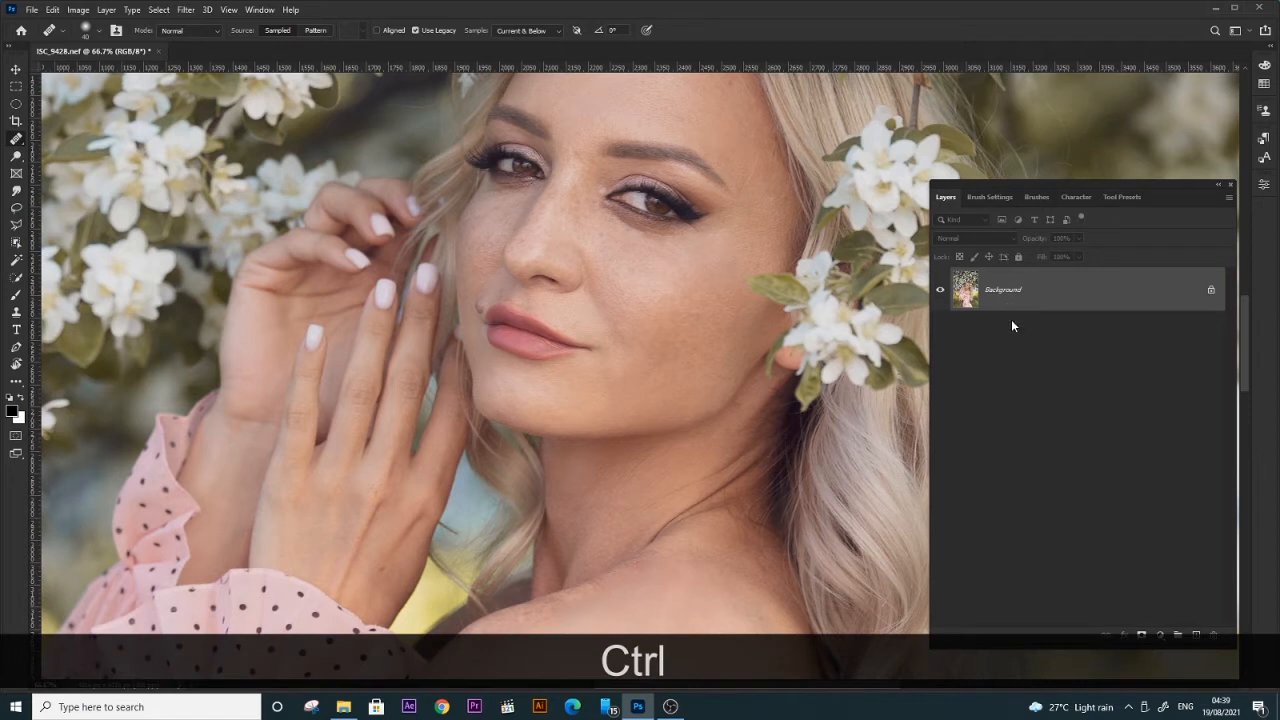
key(ctrl+j)
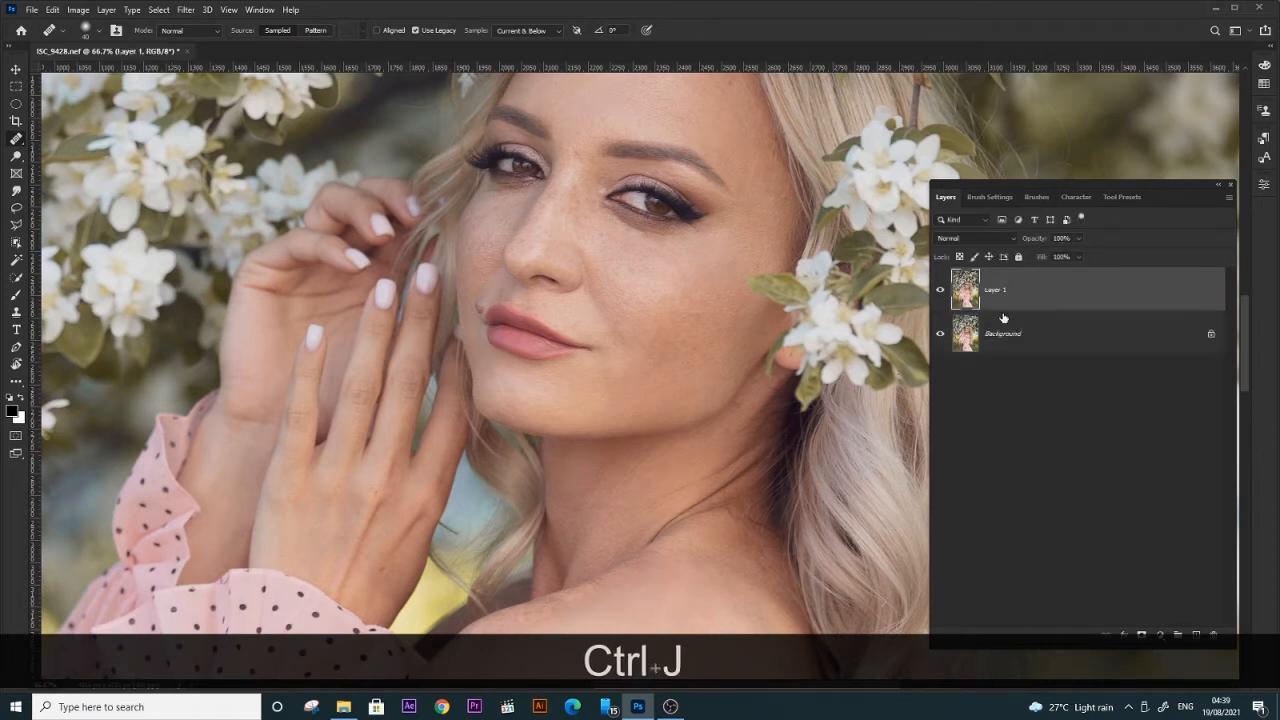
click(187, 10)
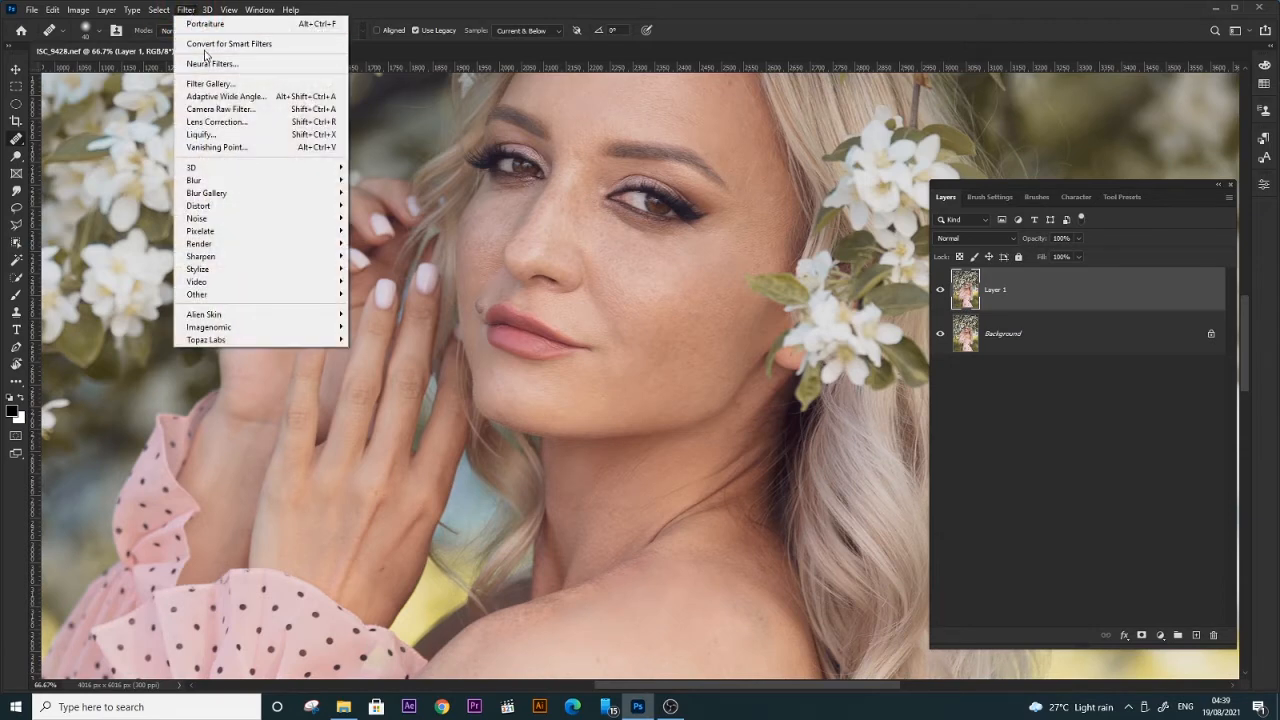
click(205, 25)
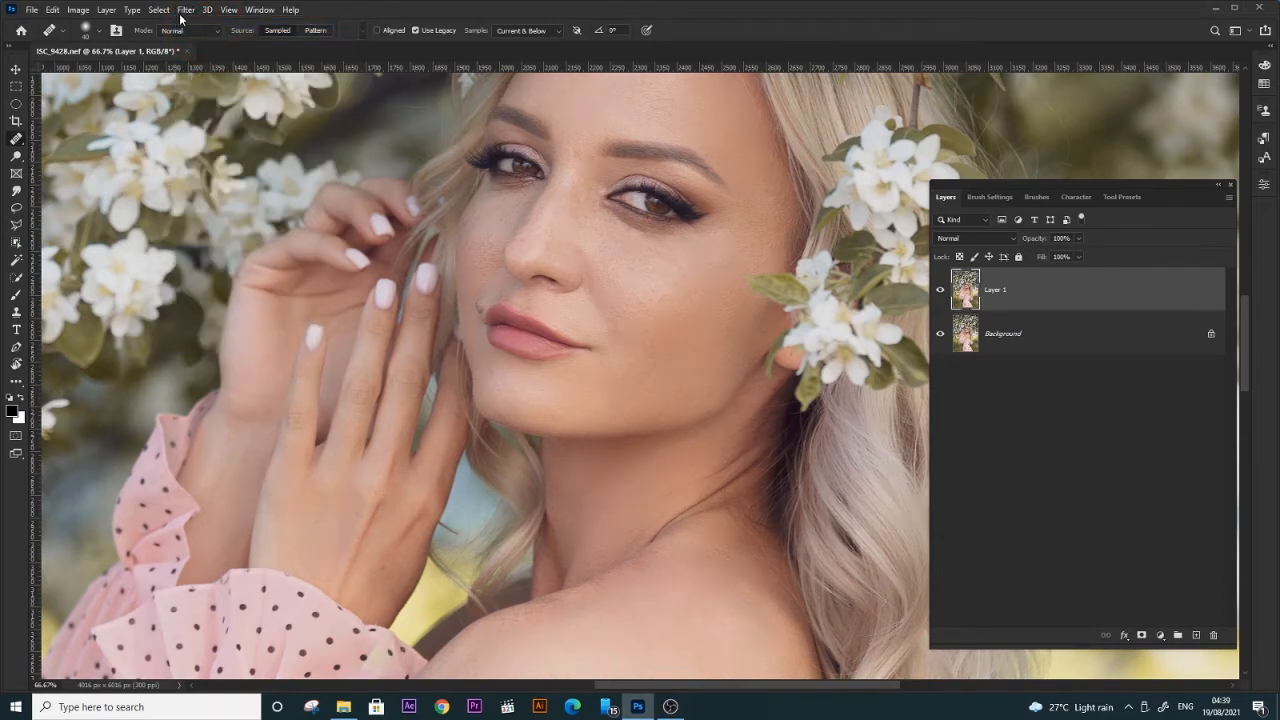
click(184, 10)
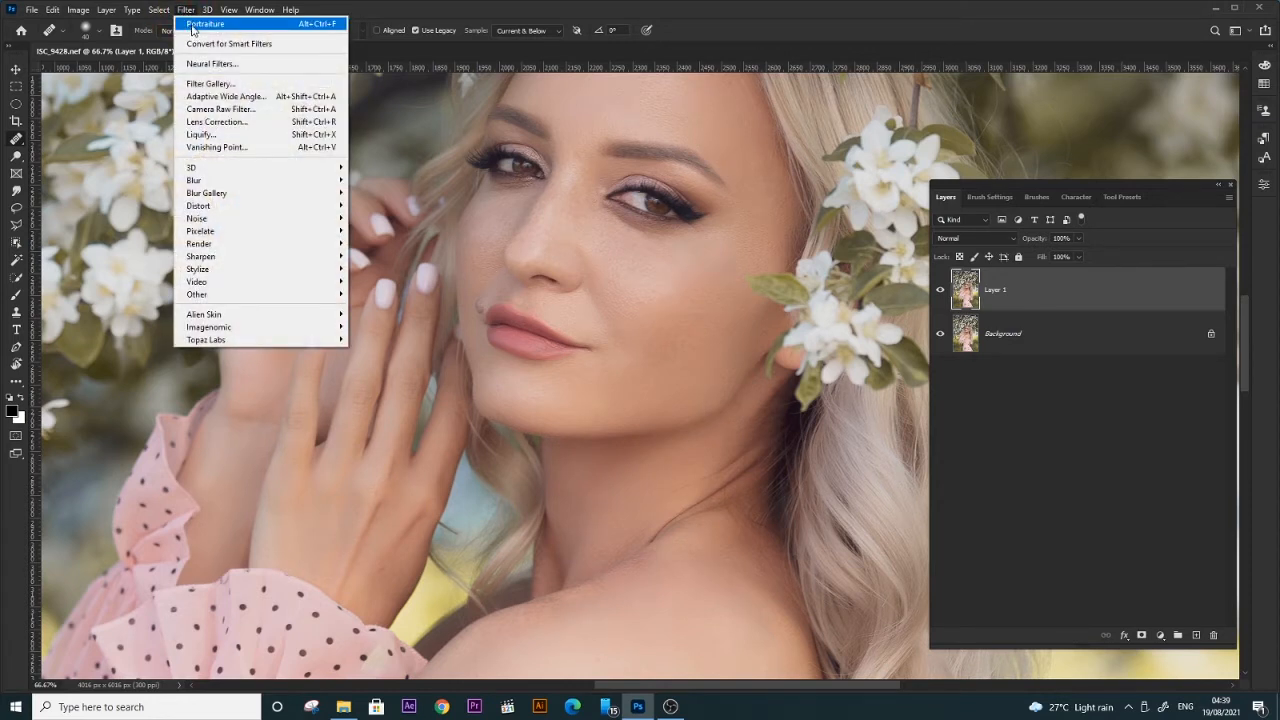
Compare the face up close with the smoothed Layer 1 hidden and shown.
click(943, 291)
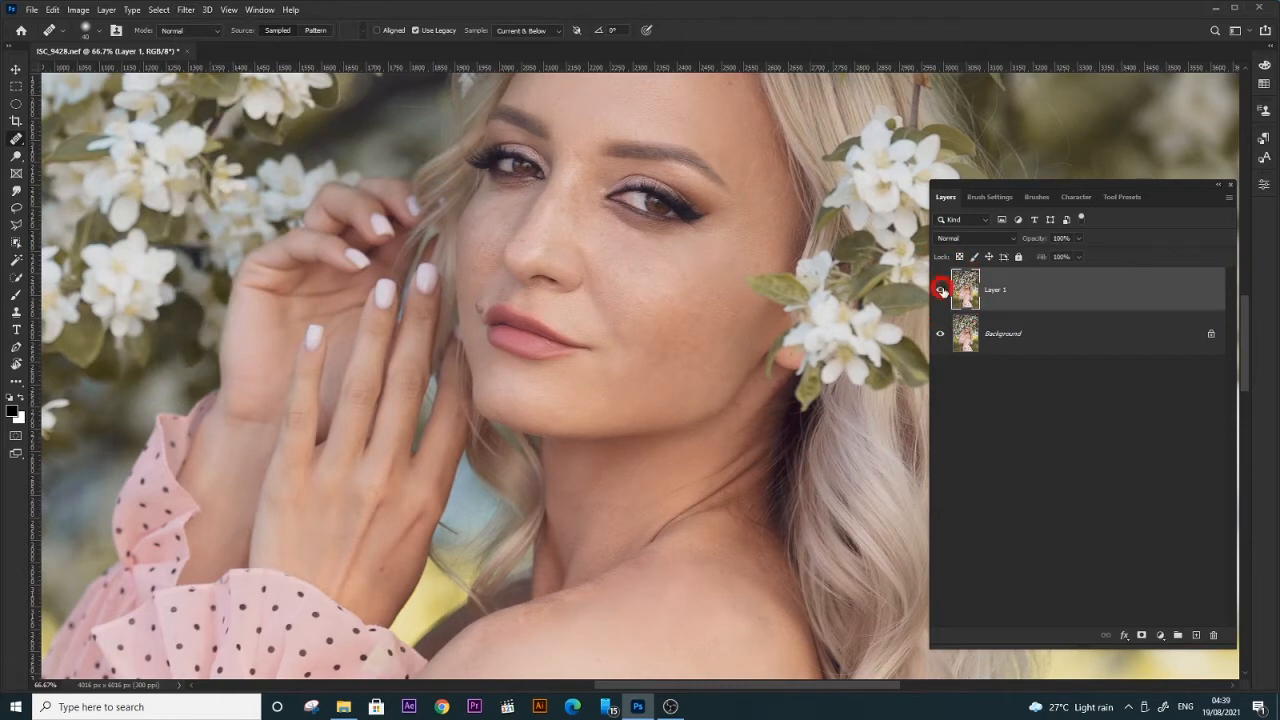
key(ctrl+KP_Add)
key(space)
drag(723, 329, 729, 409)
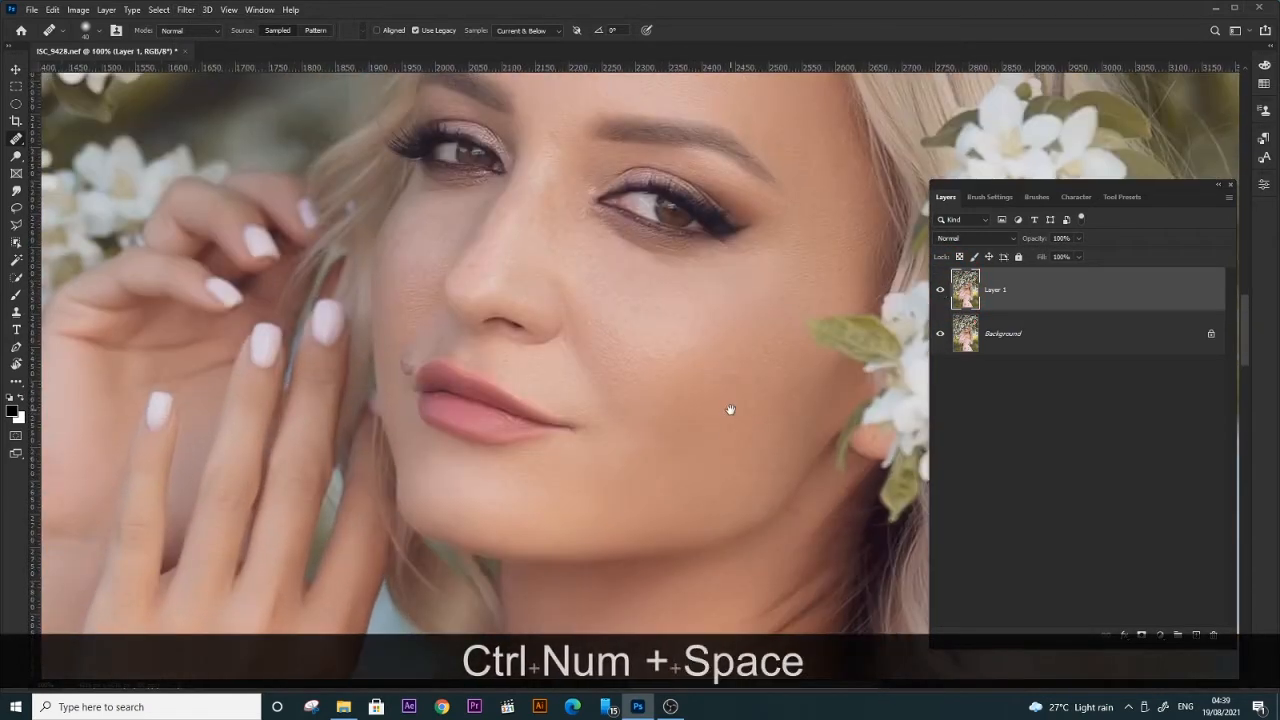
click(941, 290)
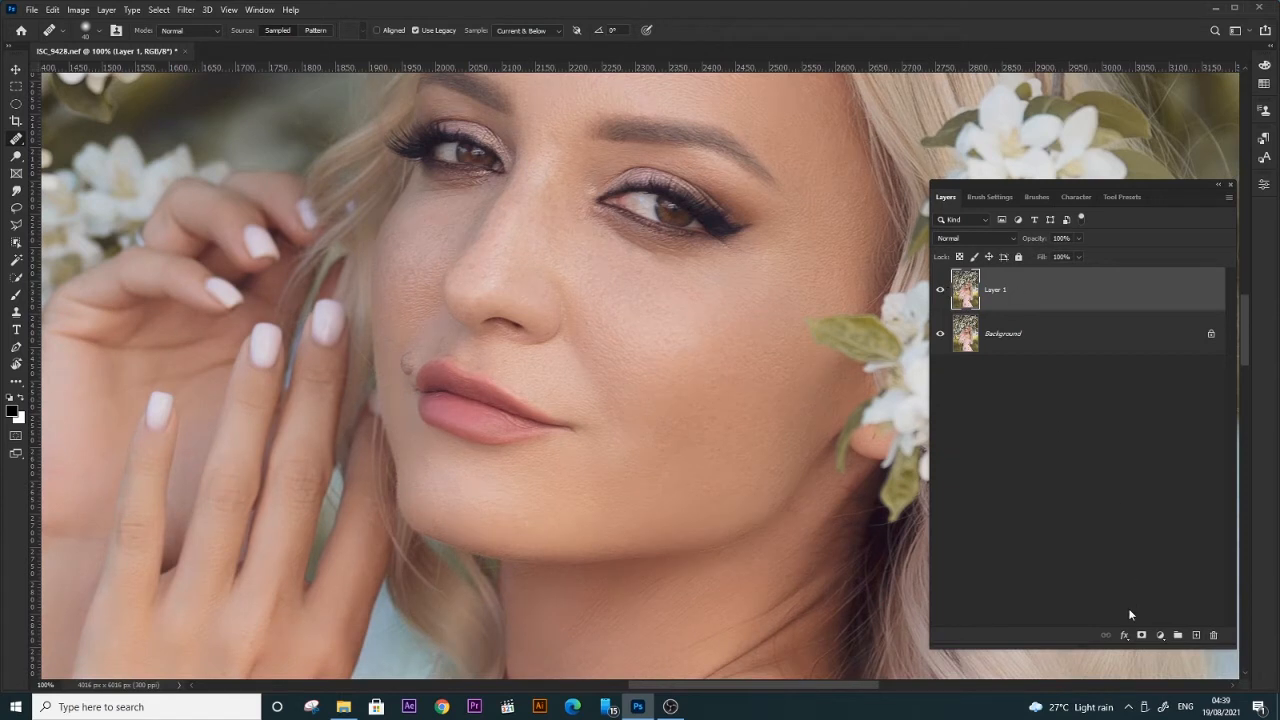
Add a black layer mask to Layer 1 and ready a small white Brush for painting on it.
key(alt)
alt+click(1142, 636)
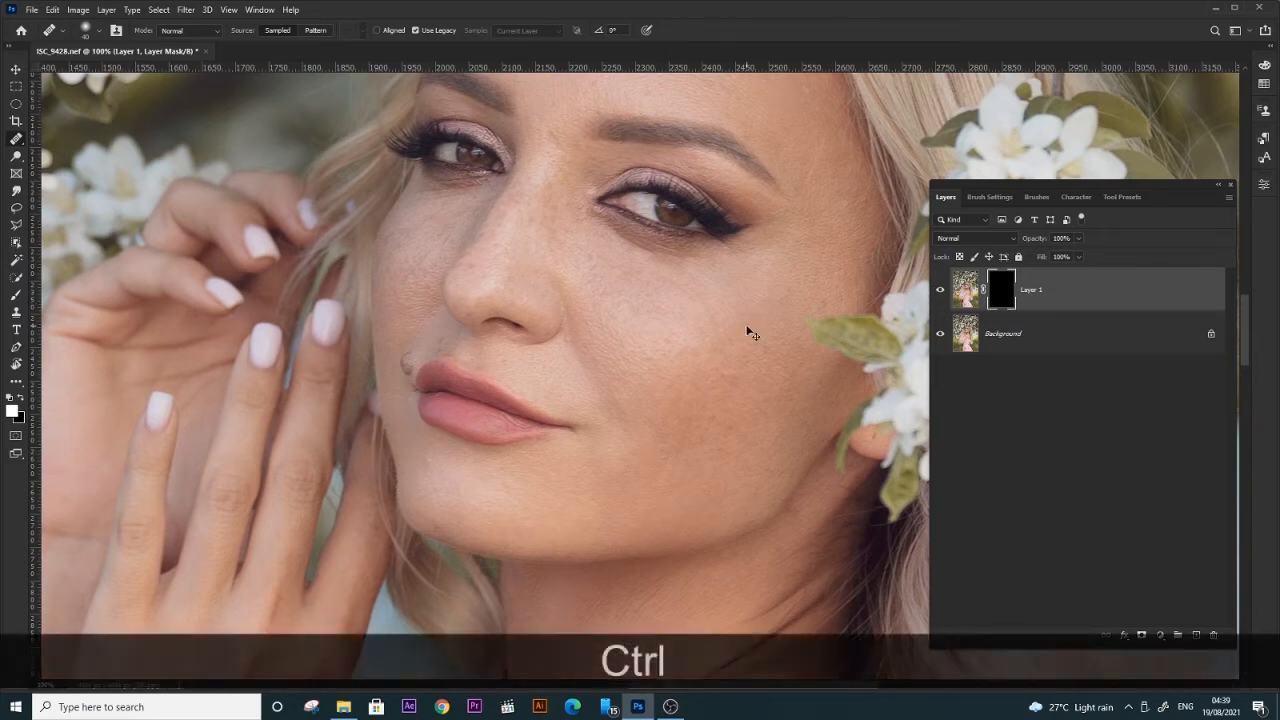
key(ctrl+KP_Add)
drag(705, 340, 640, 371)
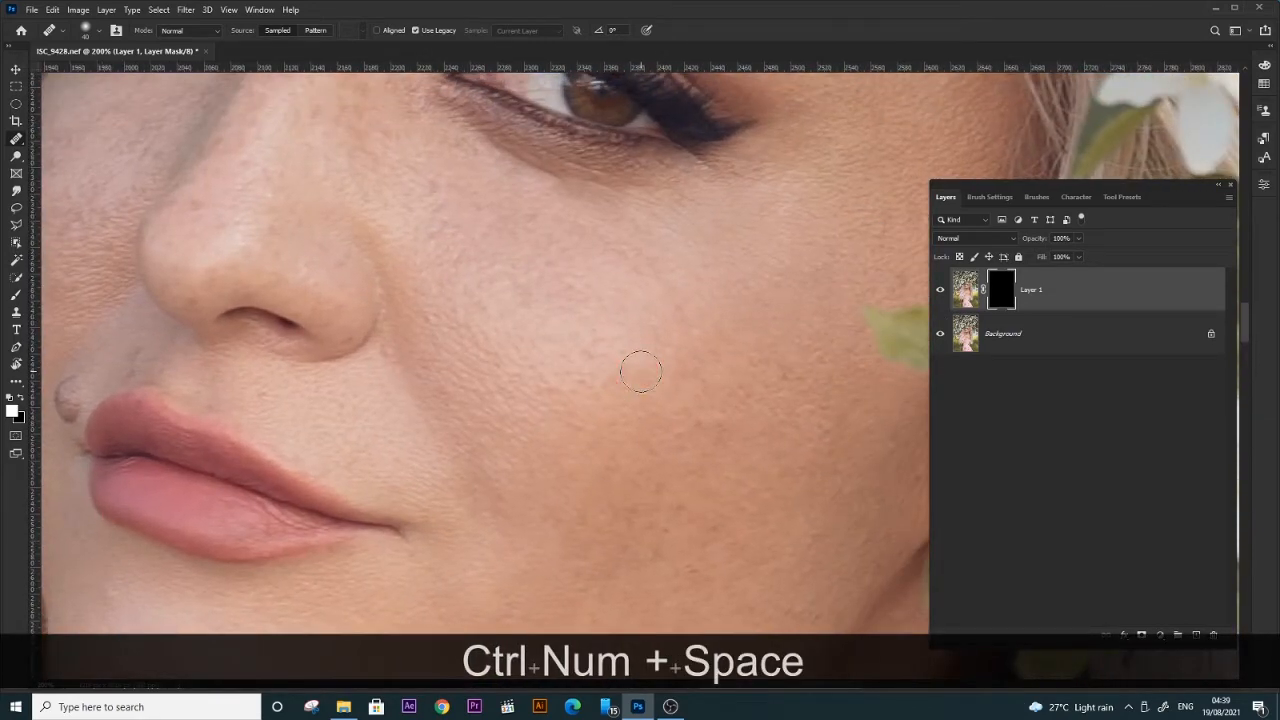
key(b)
key(bracketleft)
key(bracketleft)
key(bracketleft)
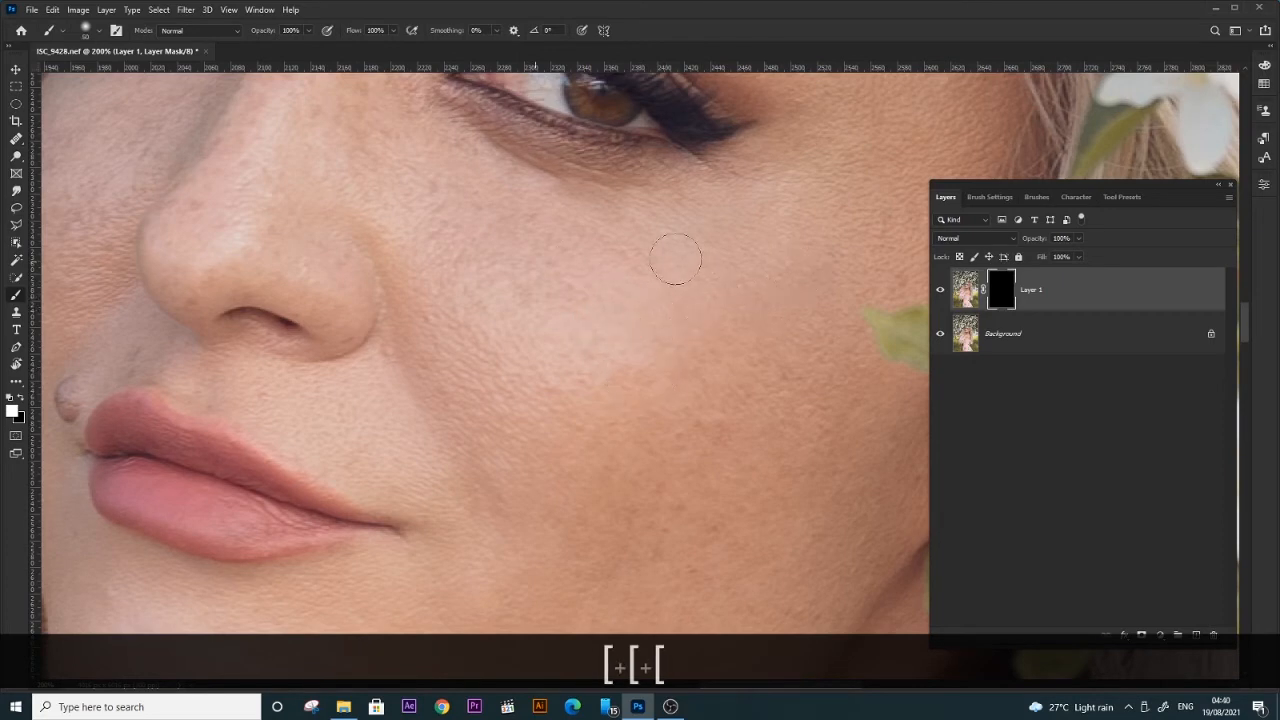
Paint white on the Layer 1 mask over the cheek below the eye with a 70 px brush at 100% opacity.
key(ctrl+KP_Subtract)
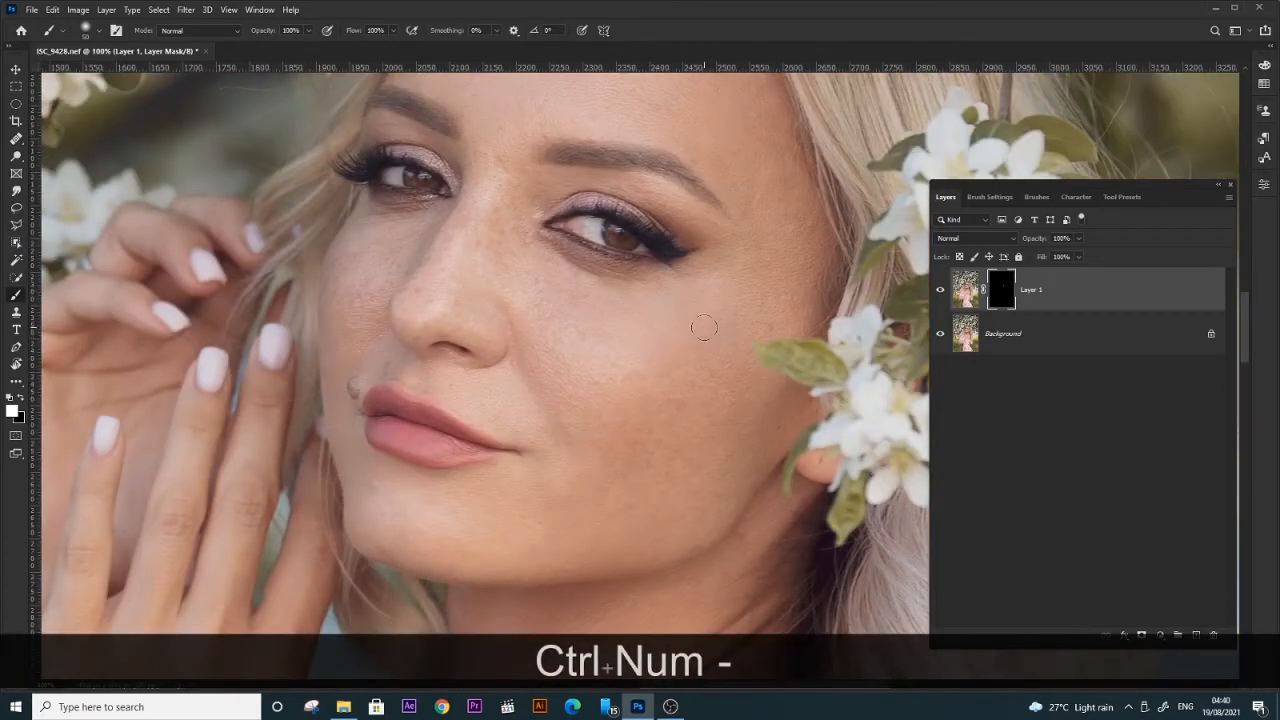
key(bracketright)
key(bracketright)
mouse_move(540, 285)
mouse_down()
mouse_move(588, 343)
mouse_move(578, 393)
mouse_up()
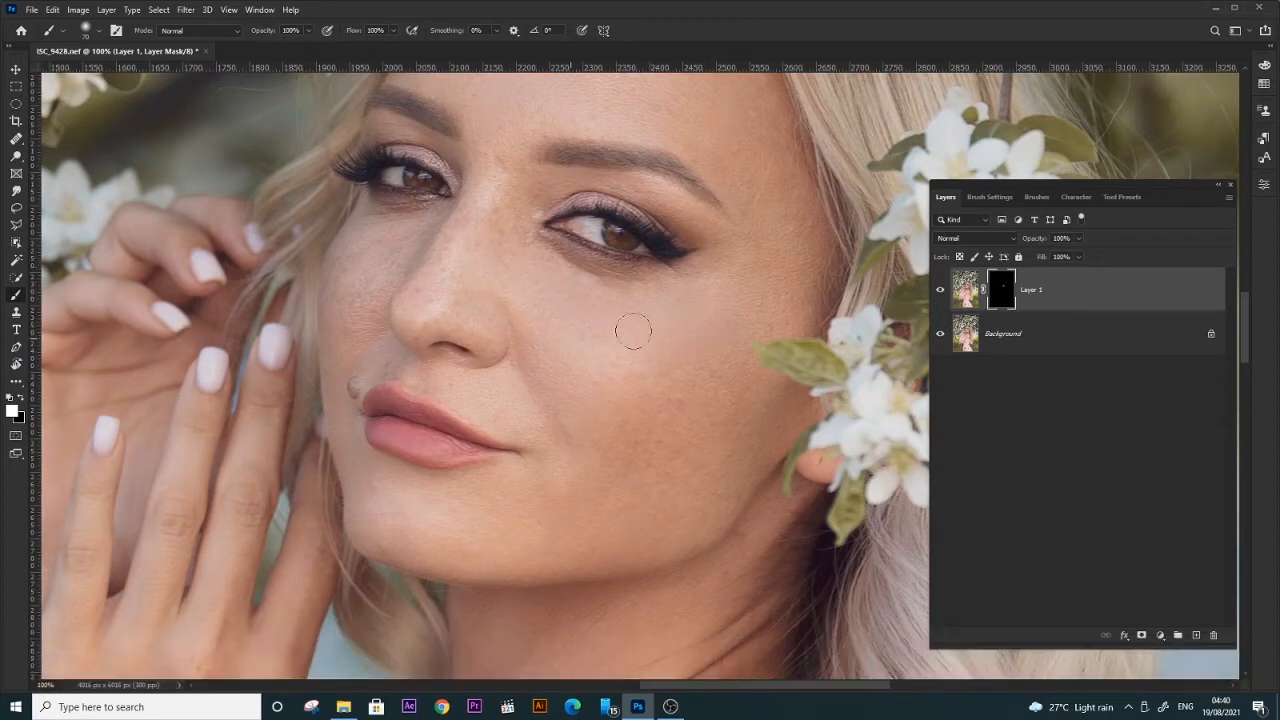
click(563, 322)
click(508, 233)
Set the brush opacity to 33% and paint the smoothing in over the cheek, temple and skin around the near eye.
click(309, 31)
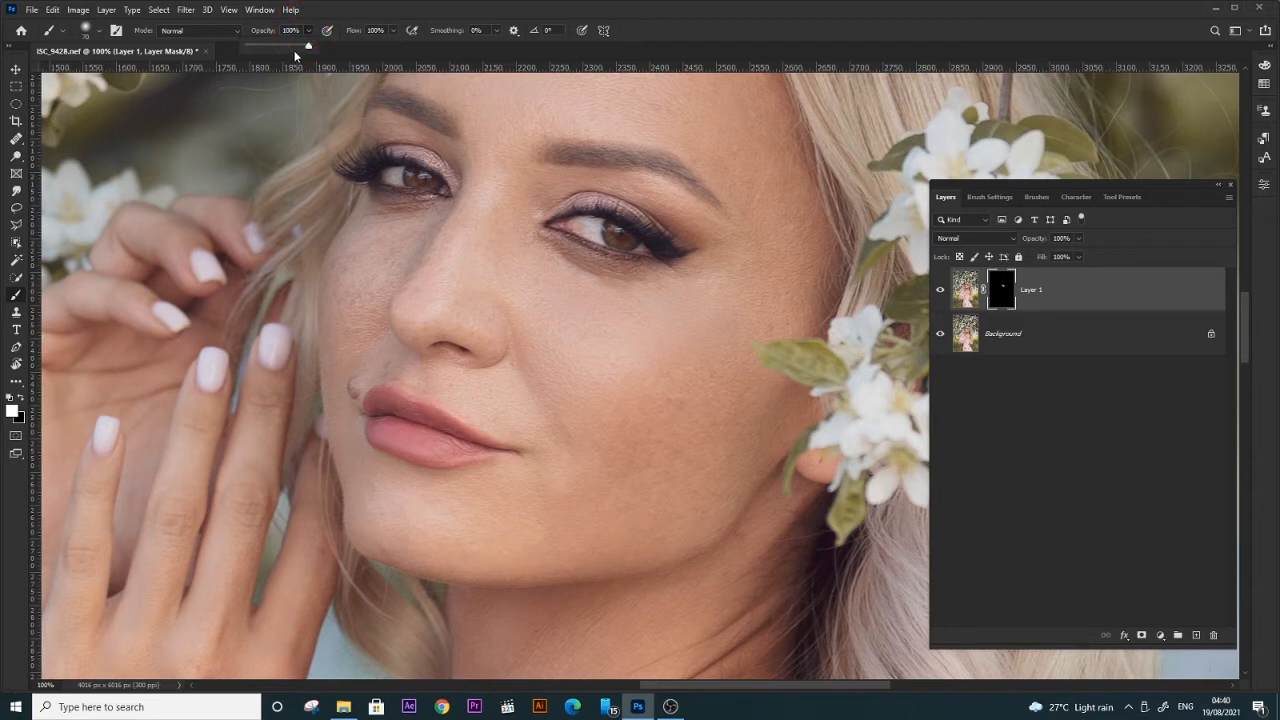
drag(293, 47, 273, 47)
drag(516, 306, 562, 373)
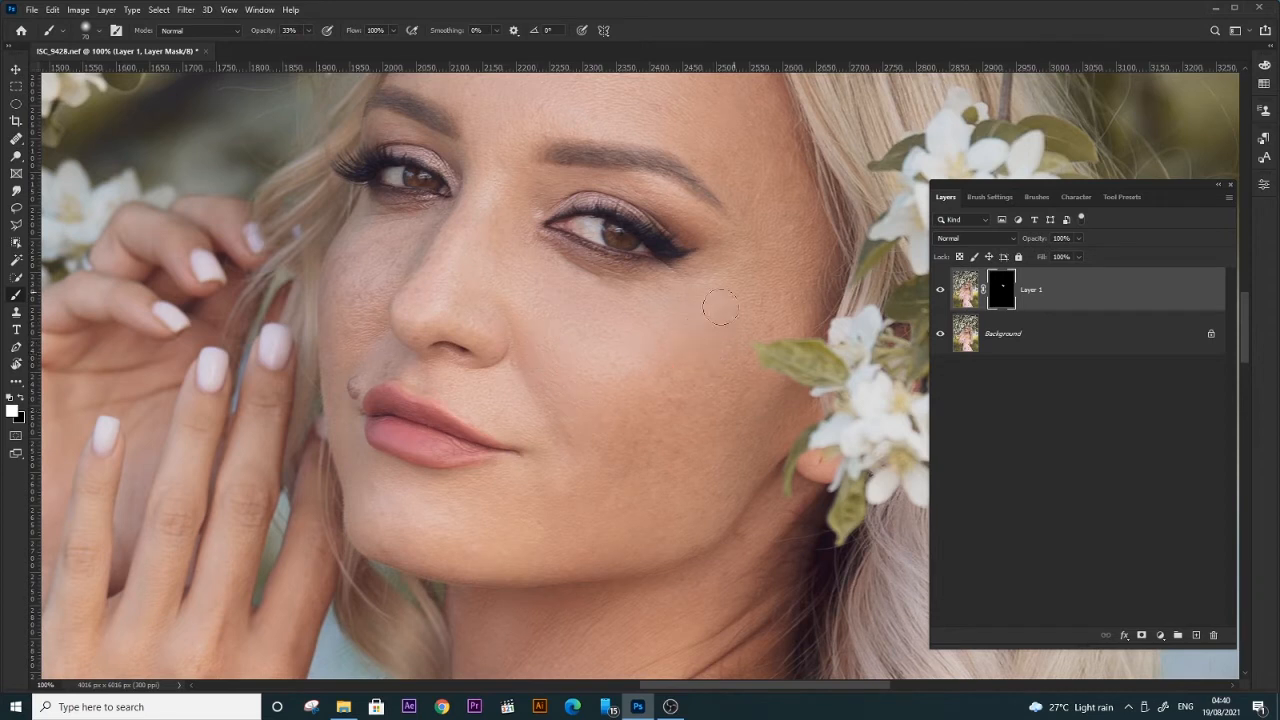
drag(702, 362, 728, 340)
mouse_move(733, 421)
mouse_down()
mouse_move(716, 337)
mouse_move(738, 289)
mouse_up()
drag(747, 239, 742, 290)
drag(692, 203, 638, 178)
drag(509, 211, 527, 208)
drag(688, 244, 718, 245)
Paint the mask white over the nose and the far cheek beside the raised hand.
click(443, 277)
click(611, 416)
click(371, 257)
click(355, 286)
click(367, 288)
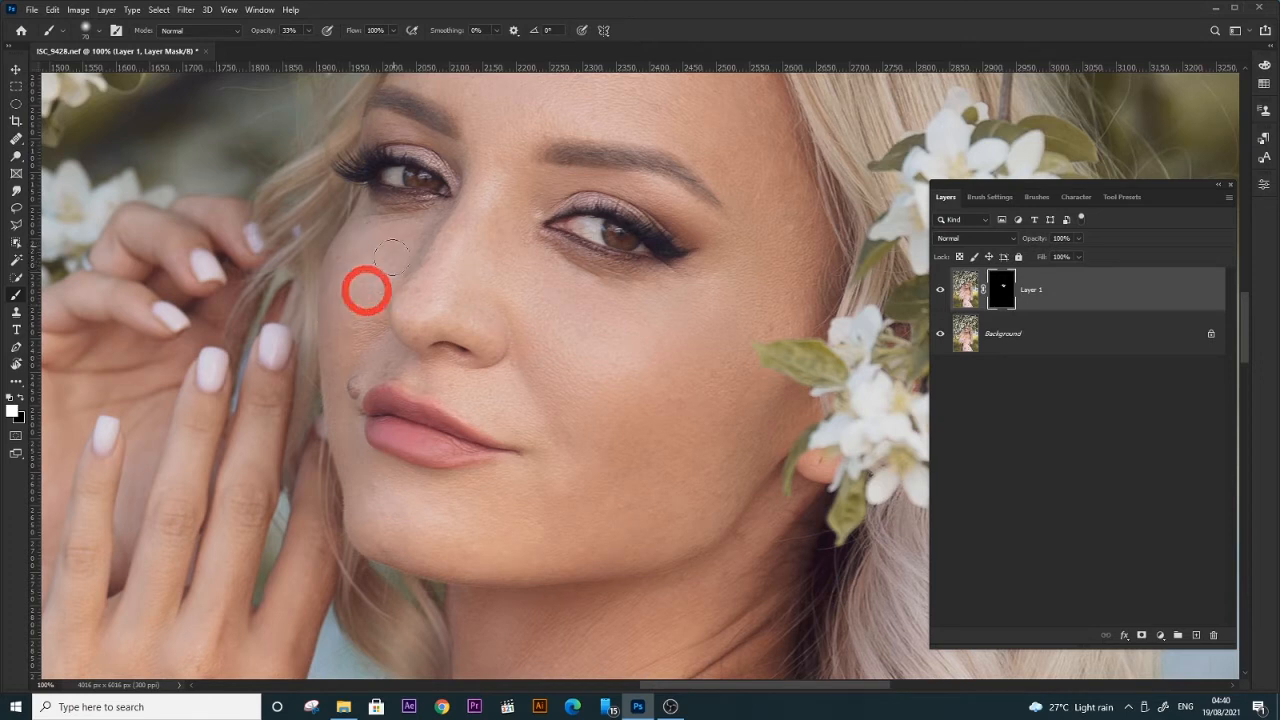
click(349, 329)
drag(347, 270, 335, 294)
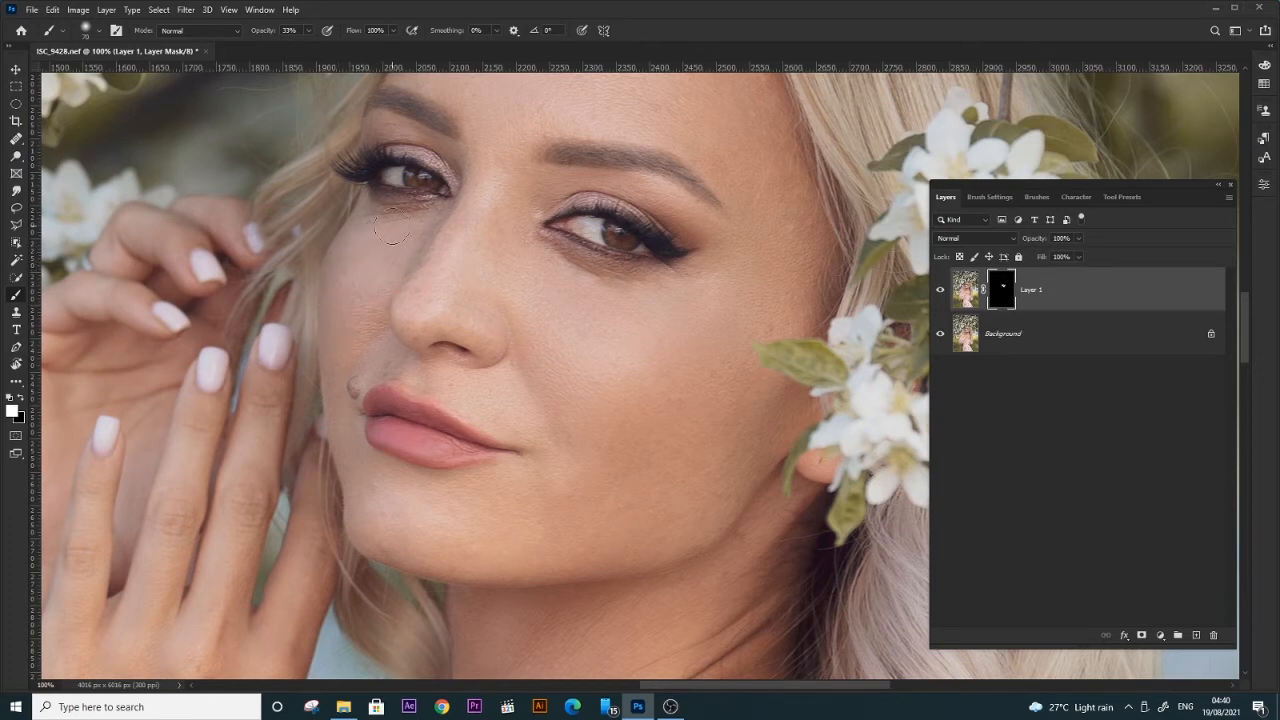
click(355, 232)
click(362, 382)
Blend the smoothing along the lower near cheek and up toward the ear with short strokes on the mask.
click(644, 494)
click(697, 433)
click(698, 382)
click(738, 357)
click(764, 324)
click(741, 363)
click(672, 370)
click(619, 485)
Paint the mask white across the forehead and temple at 33% brush opacity.
key(space)
drag(588, 249, 632, 465)
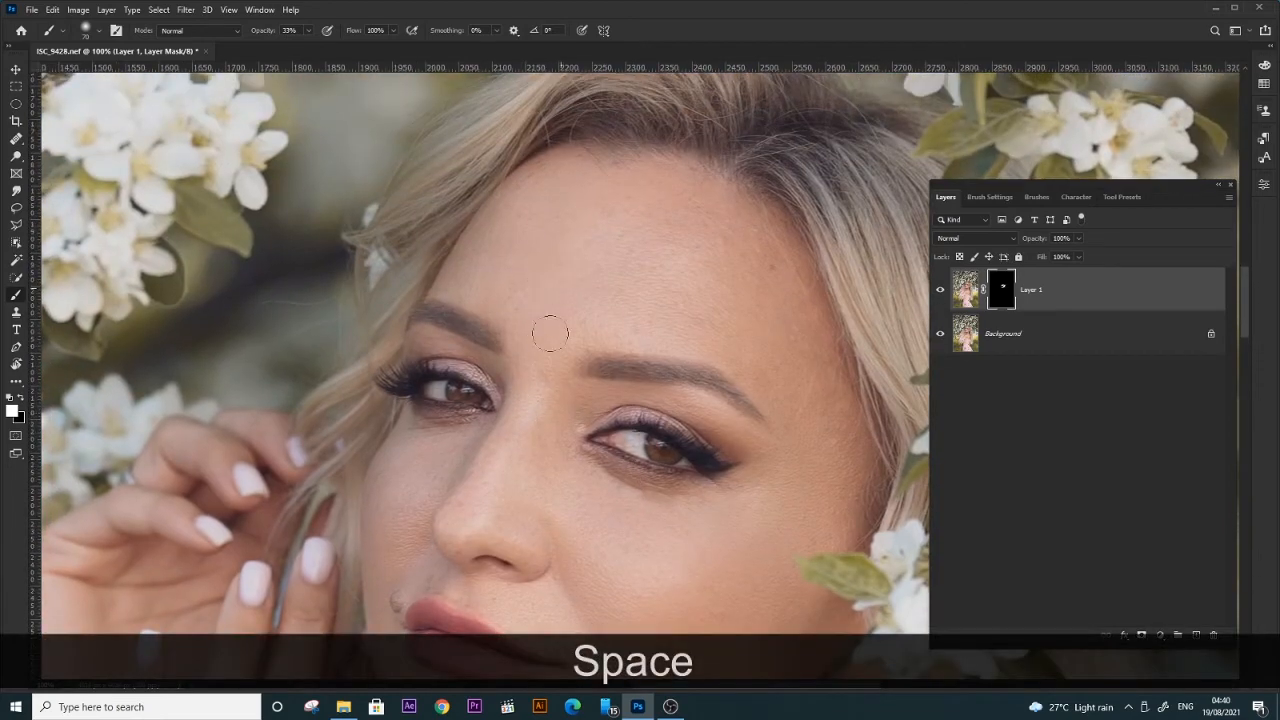
mouse_move(535, 224)
mouse_down()
mouse_move(509, 206)
mouse_move(543, 191)
mouse_move(509, 203)
mouse_move(476, 274)
mouse_move(465, 264)
mouse_up()
drag(613, 286, 636, 266)
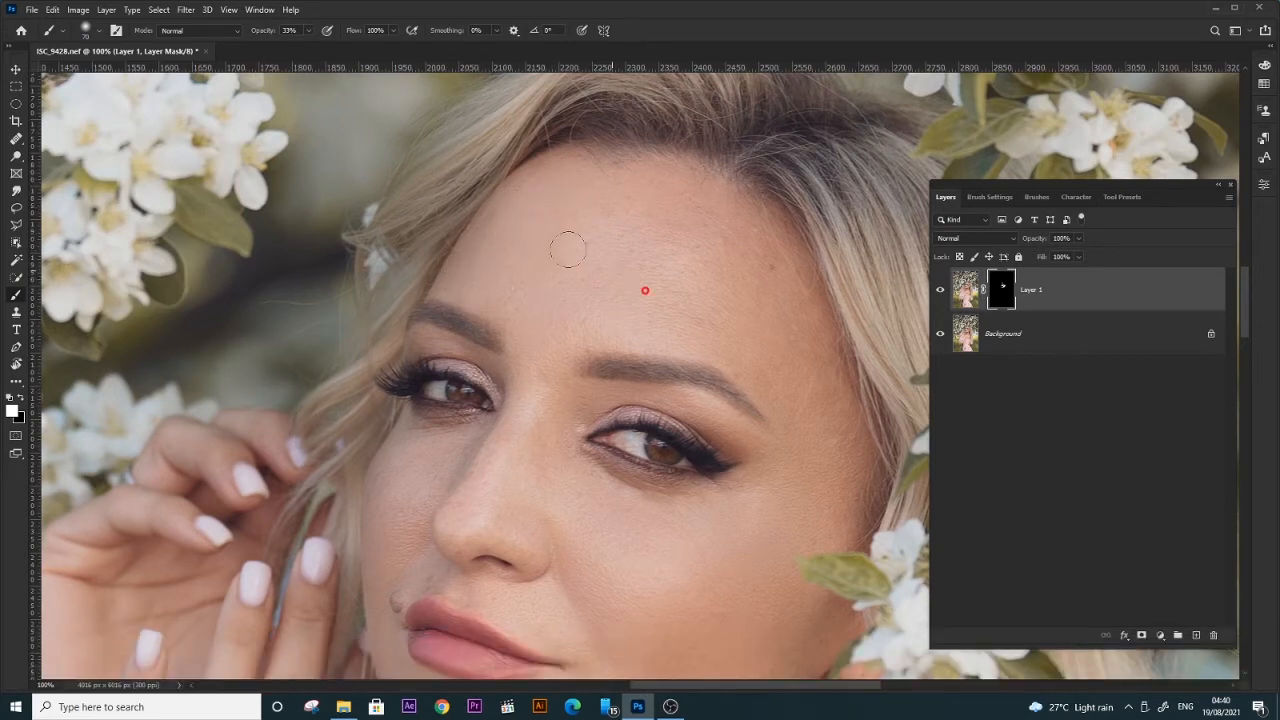
drag(749, 279, 746, 232)
mouse_move(675, 314)
mouse_down()
mouse_move(745, 320)
mouse_move(730, 262)
mouse_move(676, 229)
mouse_move(731, 221)
mouse_move(632, 205)
mouse_move(653, 198)
mouse_move(555, 205)
mouse_up()
click(716, 339)
click(811, 397)
Reveal more smoothing along the jawline and on the far cheek next to the nose.
drag(800, 478, 771, 386)
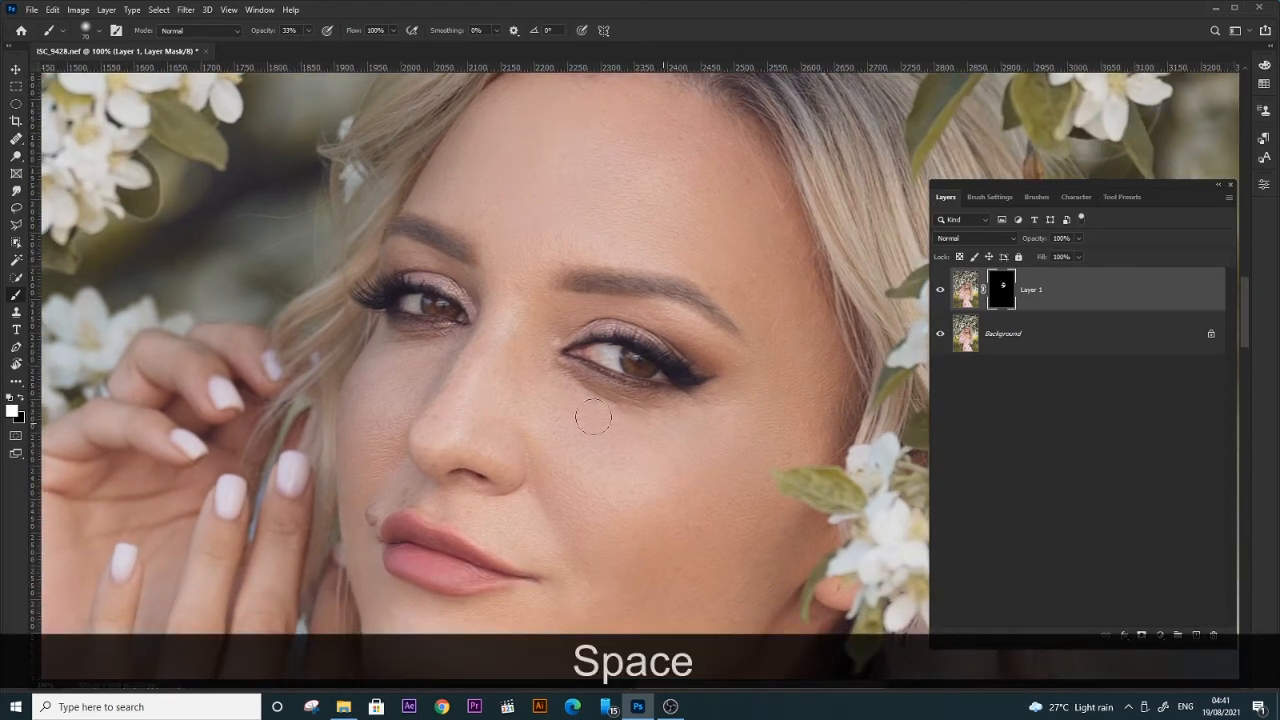
drag(660, 408, 708, 203)
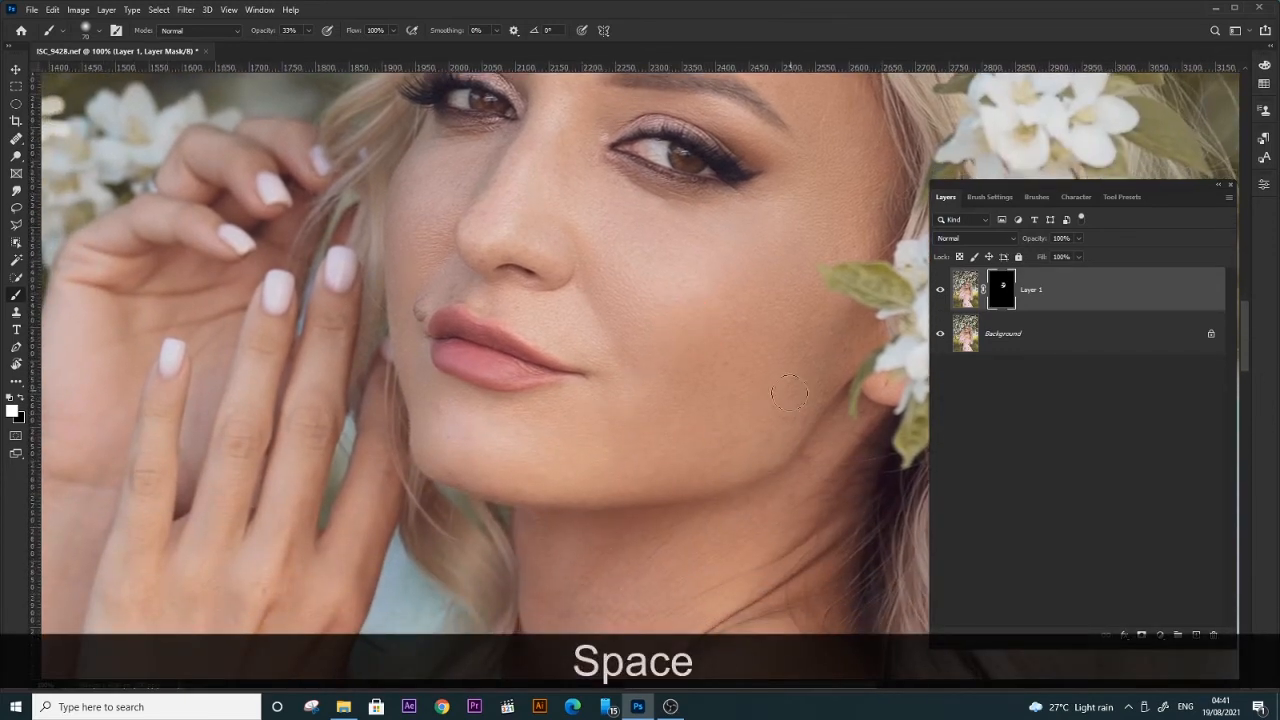
mouse_move(720, 439)
mouse_down()
mouse_move(671, 426)
mouse_move(817, 429)
mouse_up()
drag(719, 302, 629, 360)
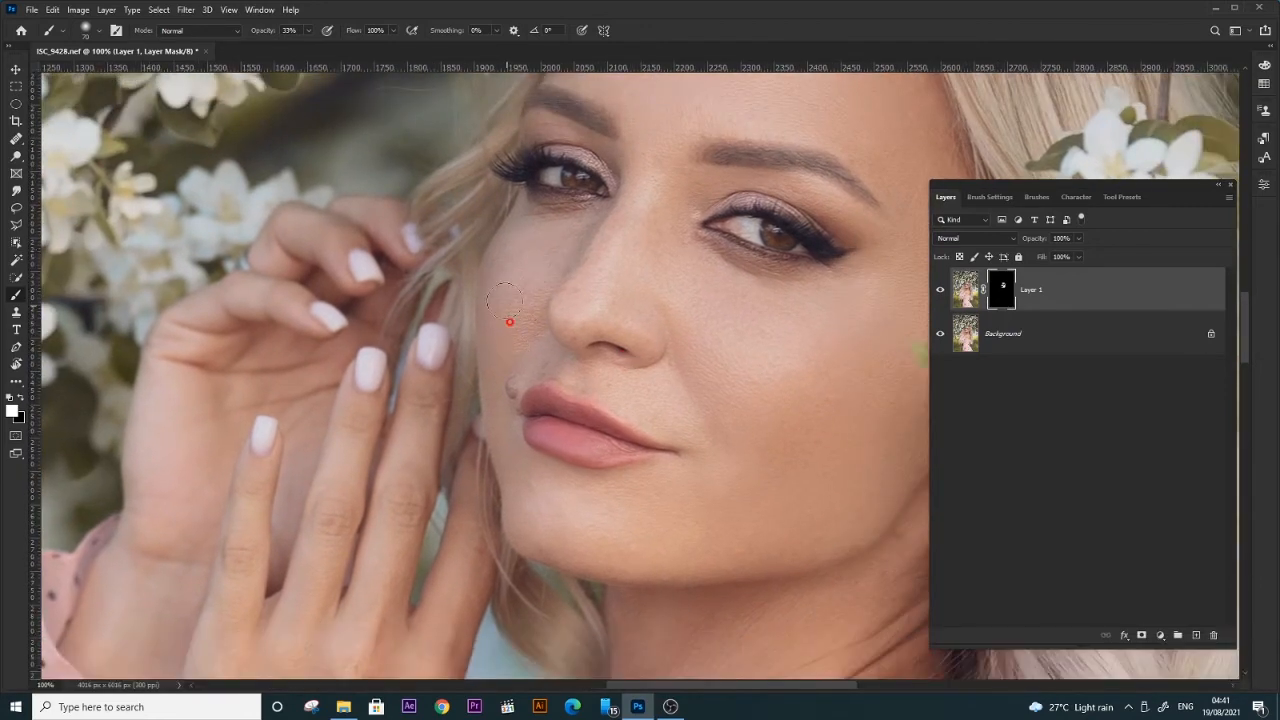
drag(514, 349, 500, 274)
click(553, 404)
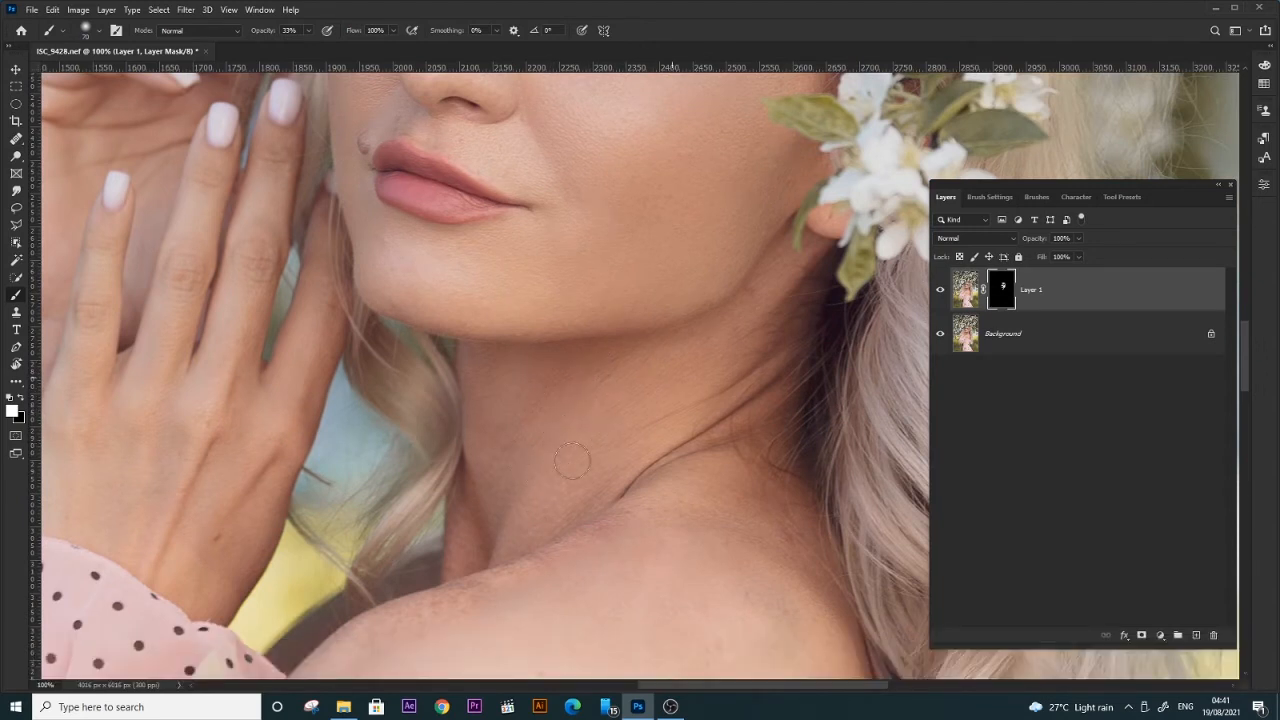
Paint the Layer 1 mask white over the neck and the top of the shoulder.
click(602, 432)
key(space)
drag(717, 501, 709, 423)
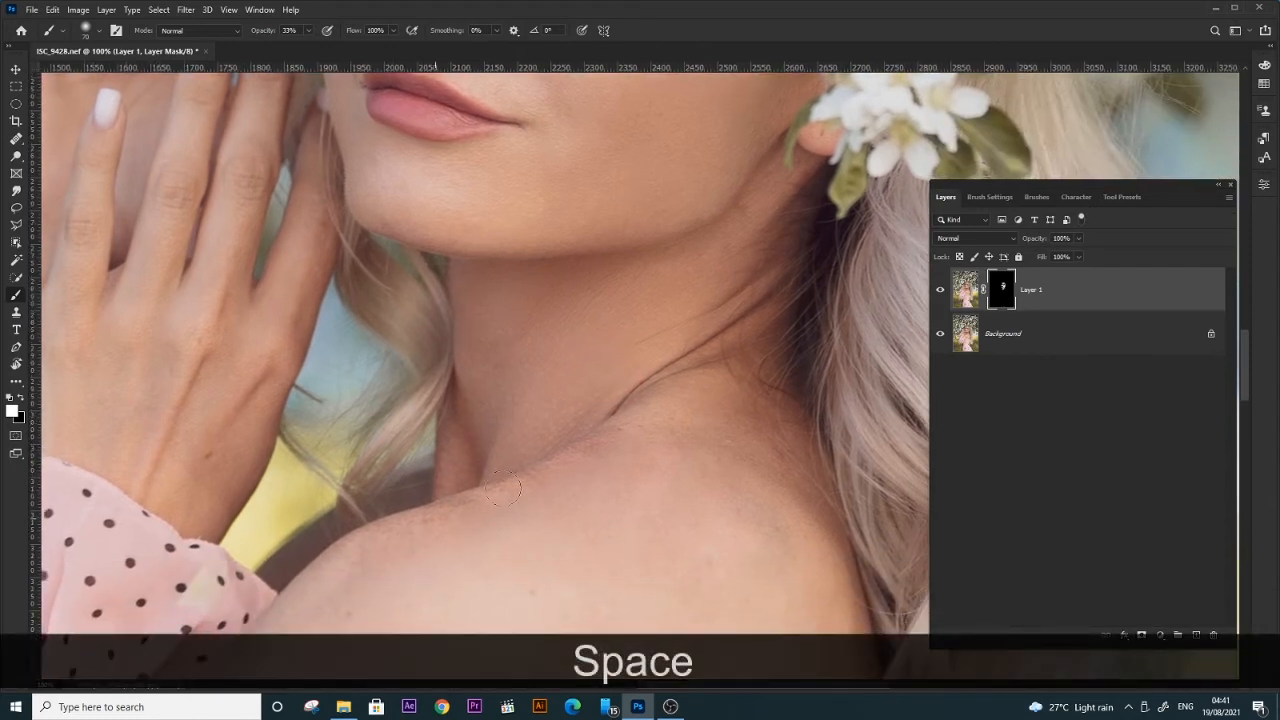
drag(490, 496, 545, 411)
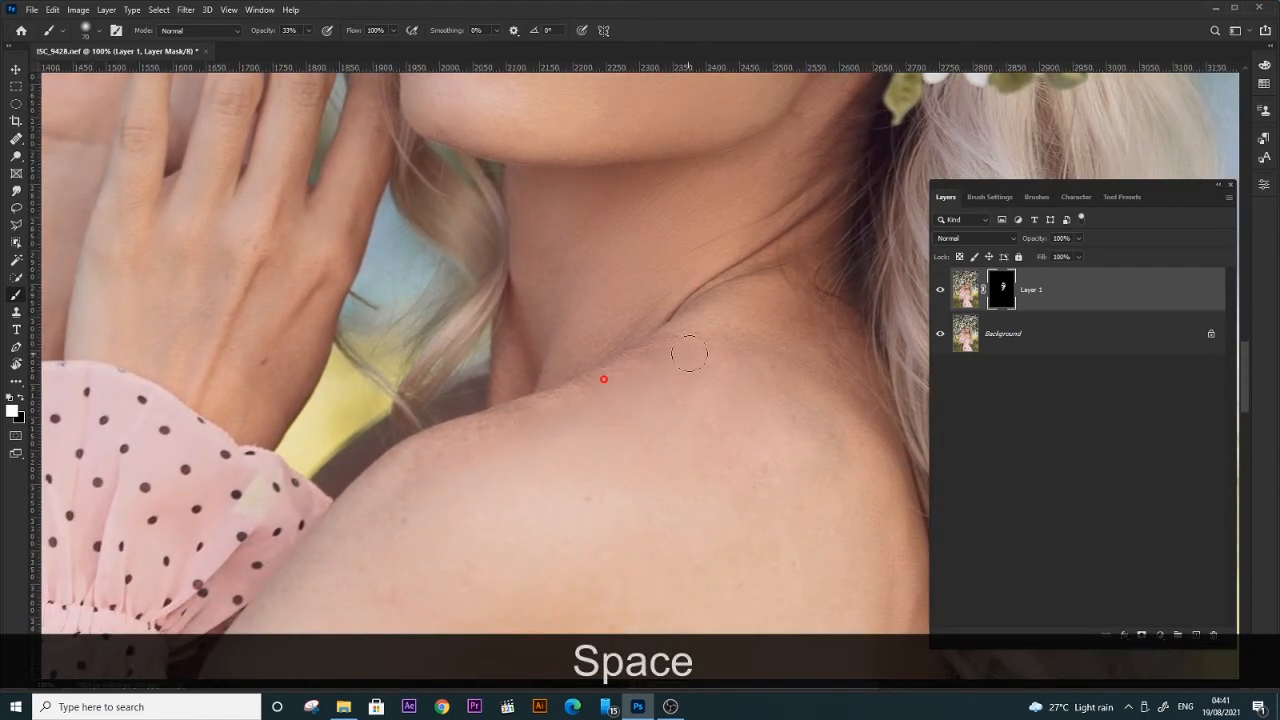
key(space)
mouse_move(688, 429)
mouse_down()
mouse_move(646, 409)
mouse_move(703, 374)
mouse_up()
click(651, 385)
drag(618, 375, 714, 325)
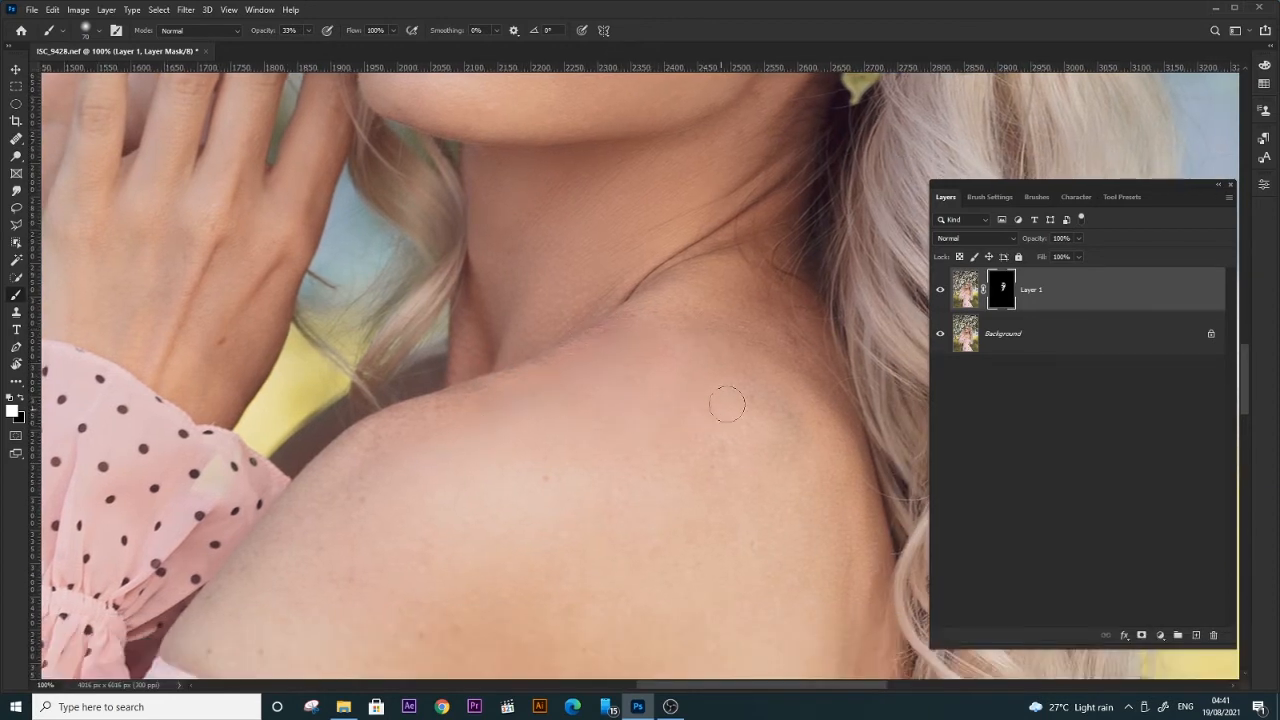
click(694, 289)
drag(720, 318, 601, 361)
Enlarge the brush to 150 px and paint the smoothing in over the shoulder and upper back.
key(space)
drag(564, 423, 586, 377)
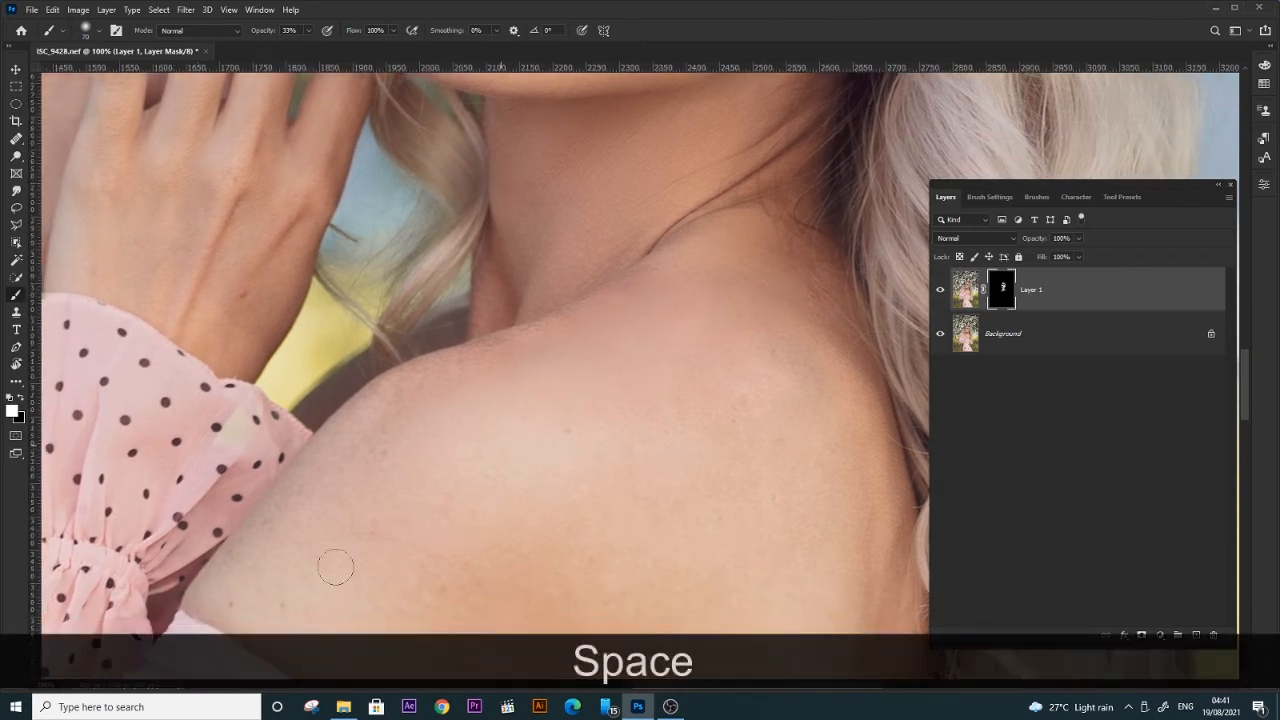
key(space)
mouse_move(446, 409)
mouse_down()
mouse_move(503, 353)
mouse_move(528, 258)
mouse_up()
key(bracketright)
key(bracketright)
key(bracketright)
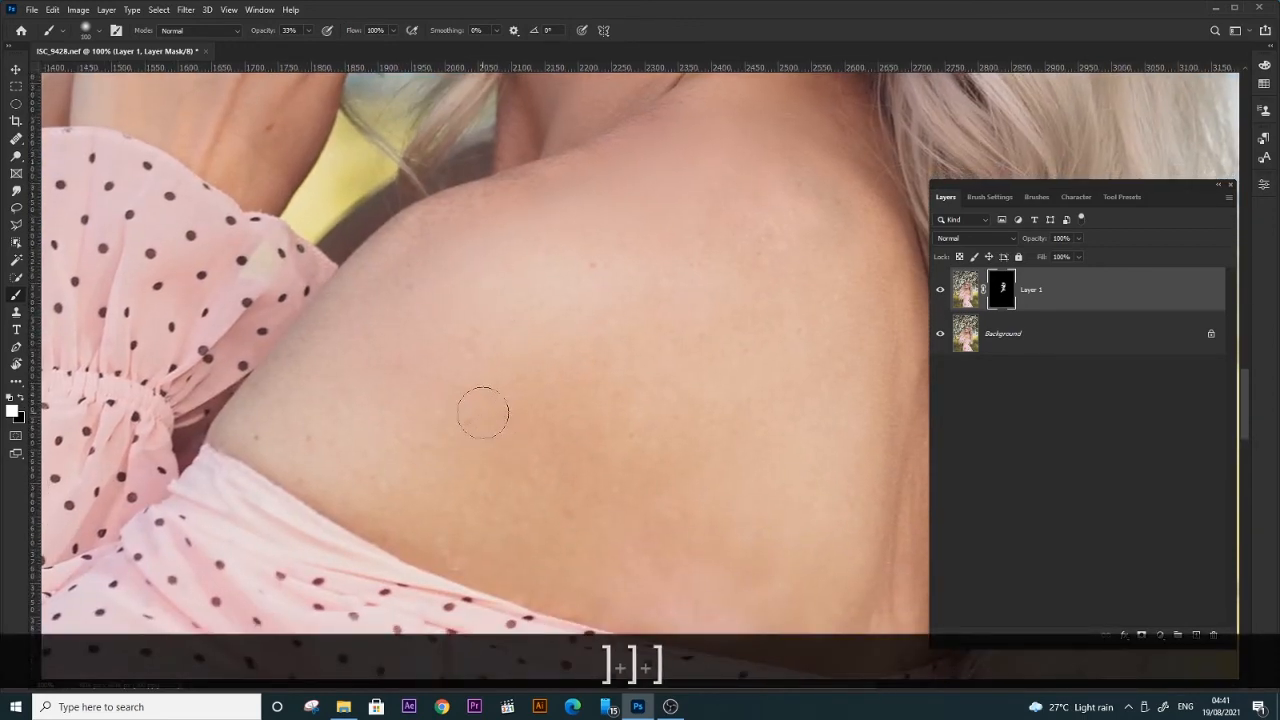
key(bracketright)
mouse_move(660, 548)
mouse_down()
mouse_move(703, 477)
mouse_move(746, 340)
mouse_move(660, 320)
mouse_up()
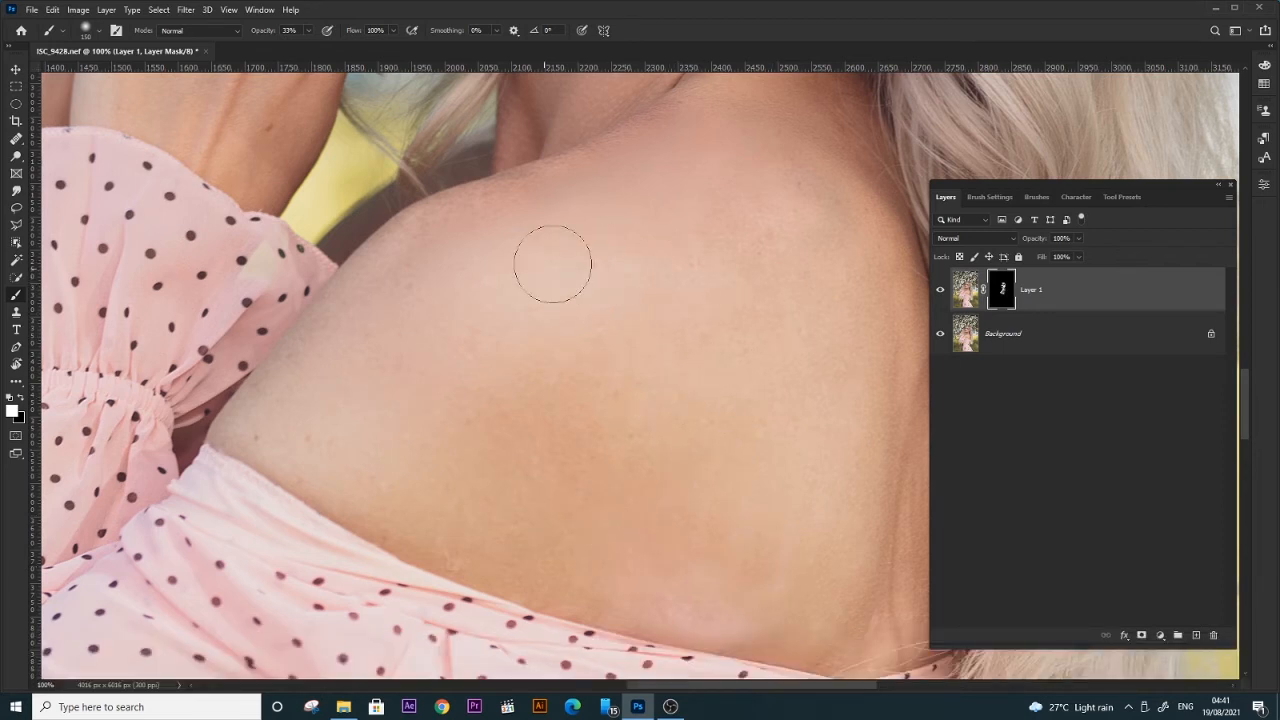
Paint the mask white over the side and lower back down to the dress edge.
key(space)
drag(780, 340, 651, 368)
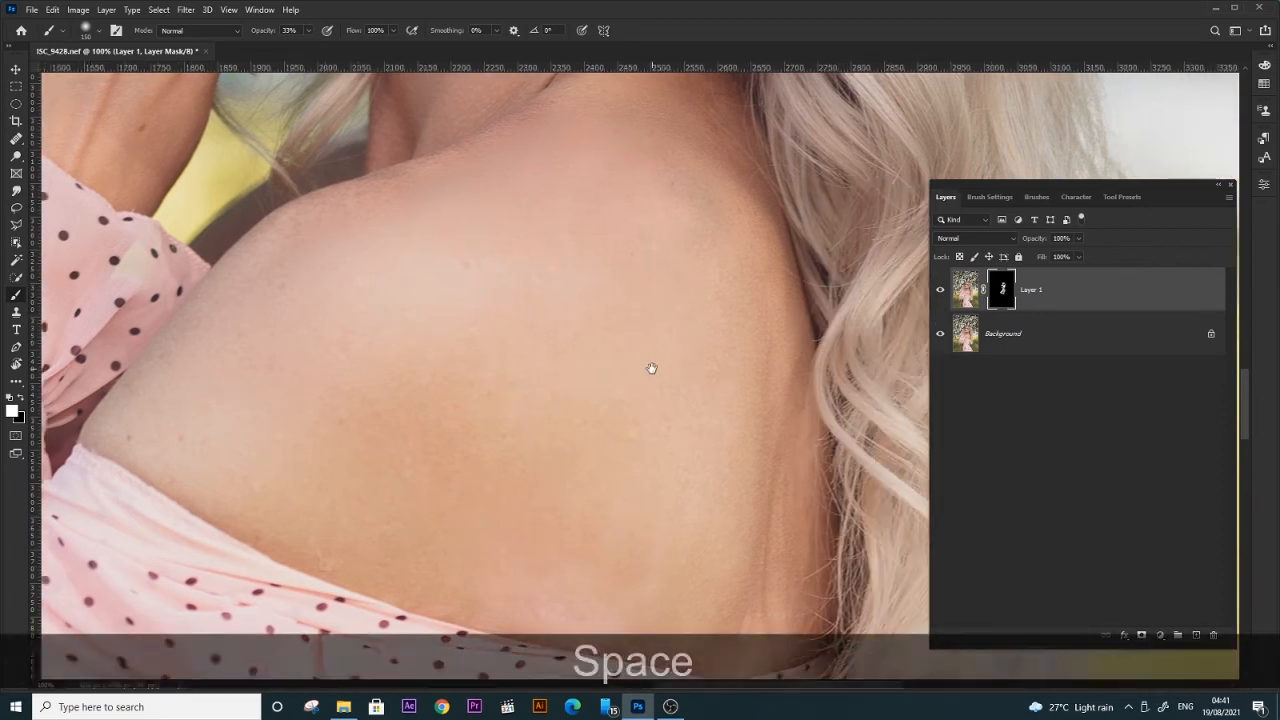
key(space)
drag(777, 429, 729, 281)
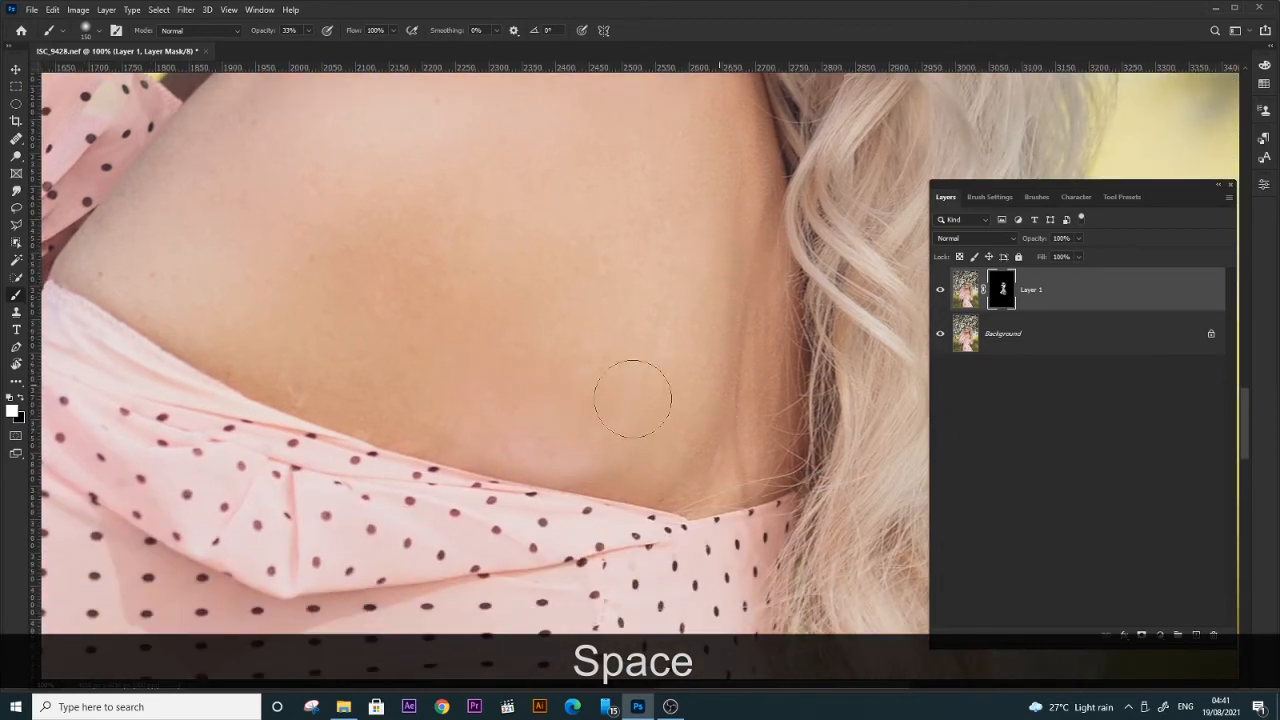
Reduce the brush to 80 px and paint the smoothing in over the back of the front hand on the Layer 1 mask.
key(space)
drag(490, 352, 667, 417)
mouse_move(451, 426)
mouse_down()
mouse_move(514, 340)
mouse_move(434, 323)
mouse_move(551, 449)
mouse_up()
key(space)
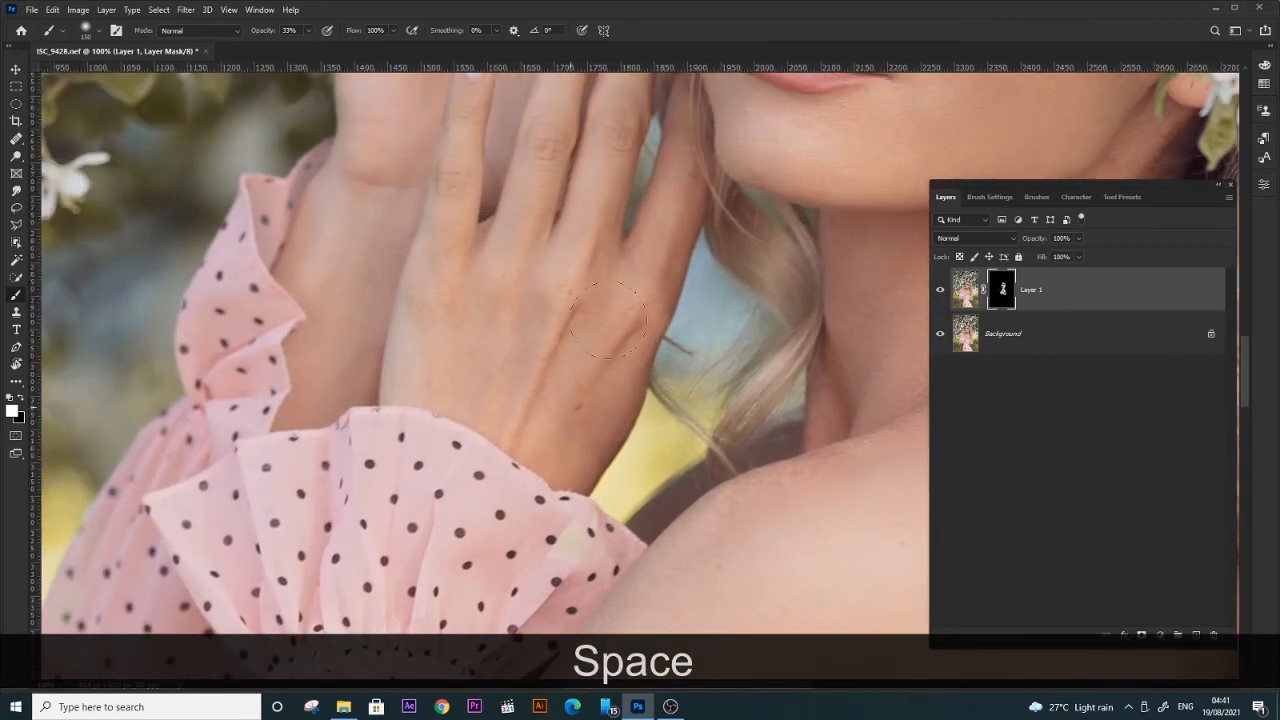
scroll(434, 343, up, 3)
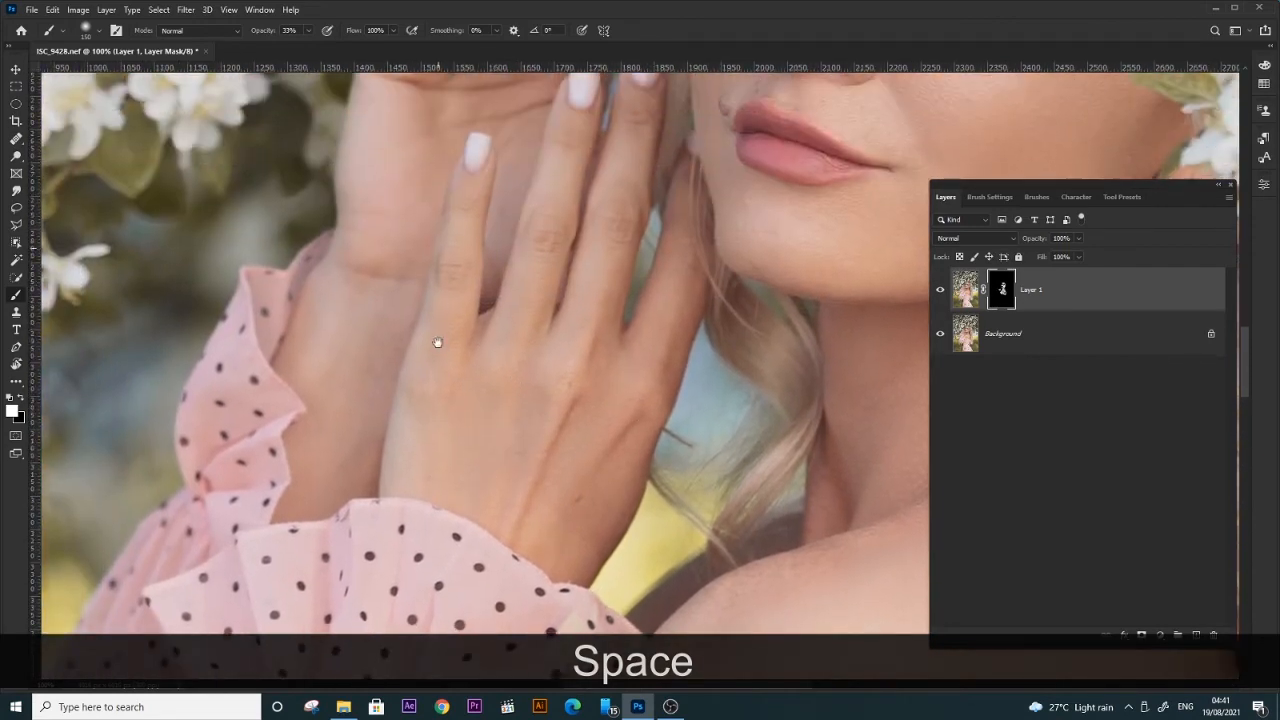
key(bracketleft)
key(bracketleft)
key(bracketleft)
key(bracketleft)
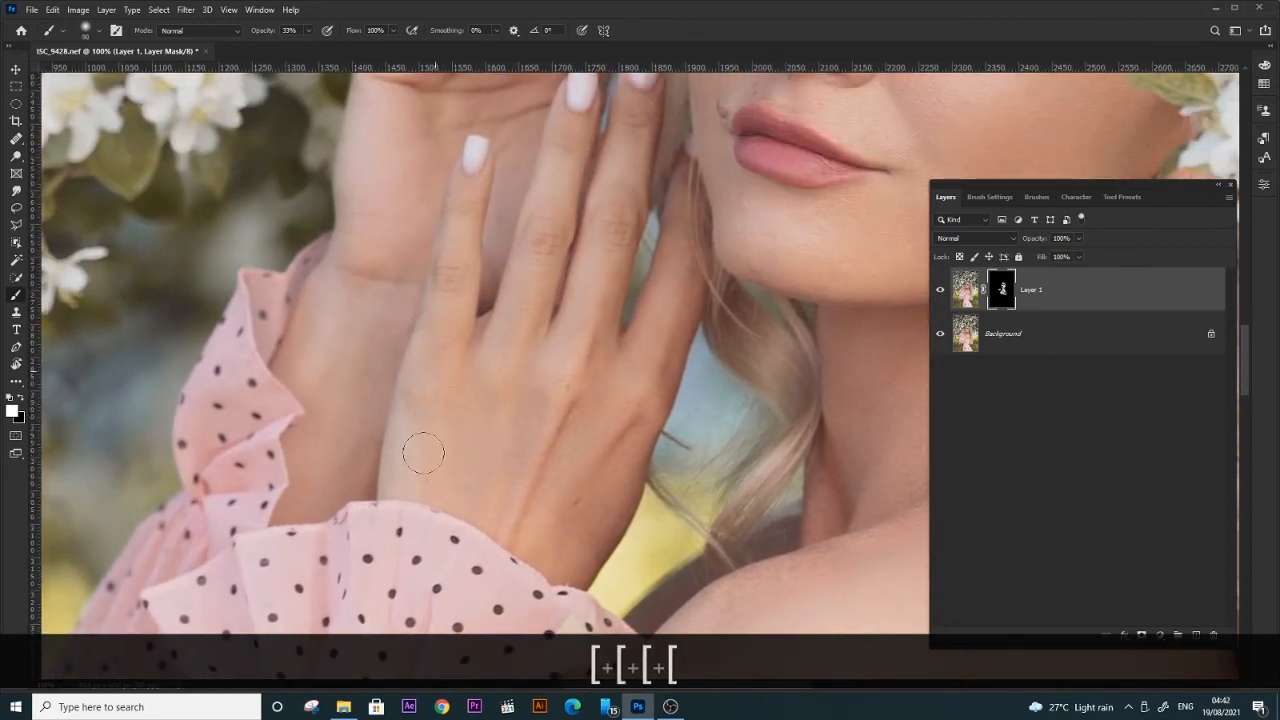
drag(492, 362, 540, 330)
mouse_move(592, 298)
mouse_down()
mouse_move(563, 342)
mouse_move(567, 377)
mouse_up()
drag(675, 300, 678, 288)
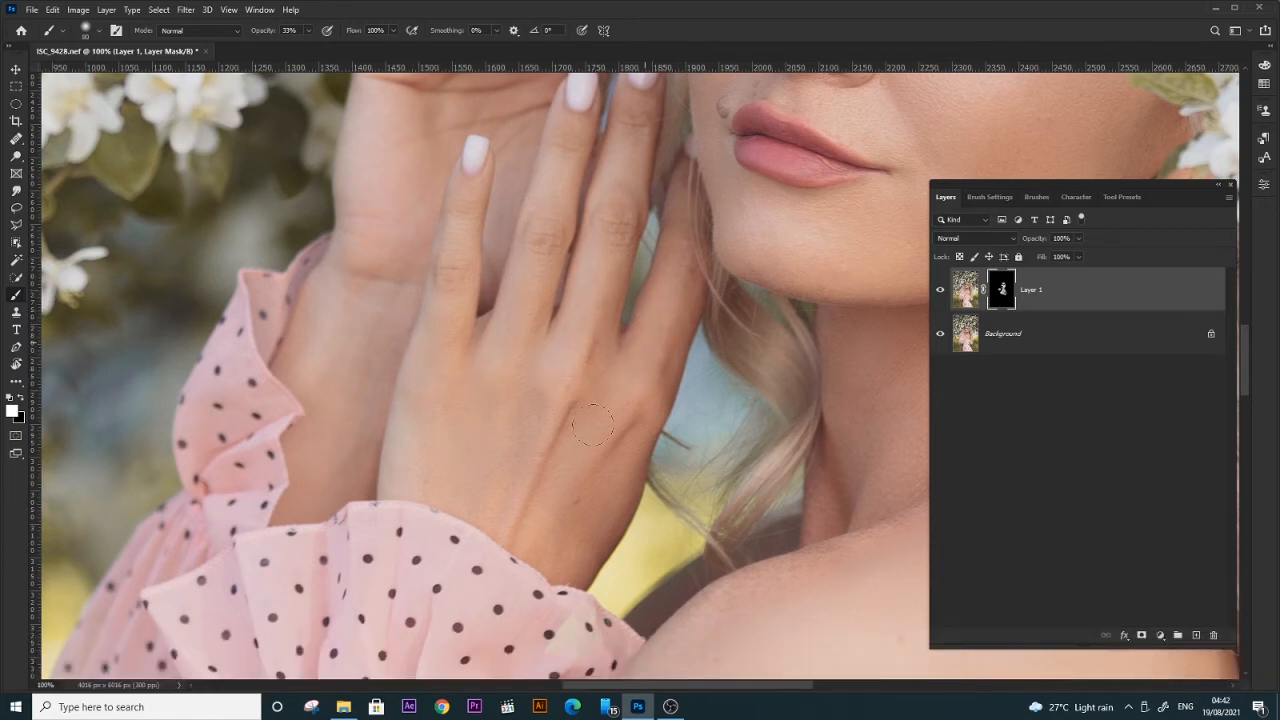
Reveal the smoothing near the wrist edge of the front hand and on its middle fingers.
drag(585, 511, 587, 500)
click(592, 185)
click(538, 249)
Compare the hand and face with Layer 1 hidden and shown, and review the smoothing across the whole portrait.
drag(629, 349, 574, 474)
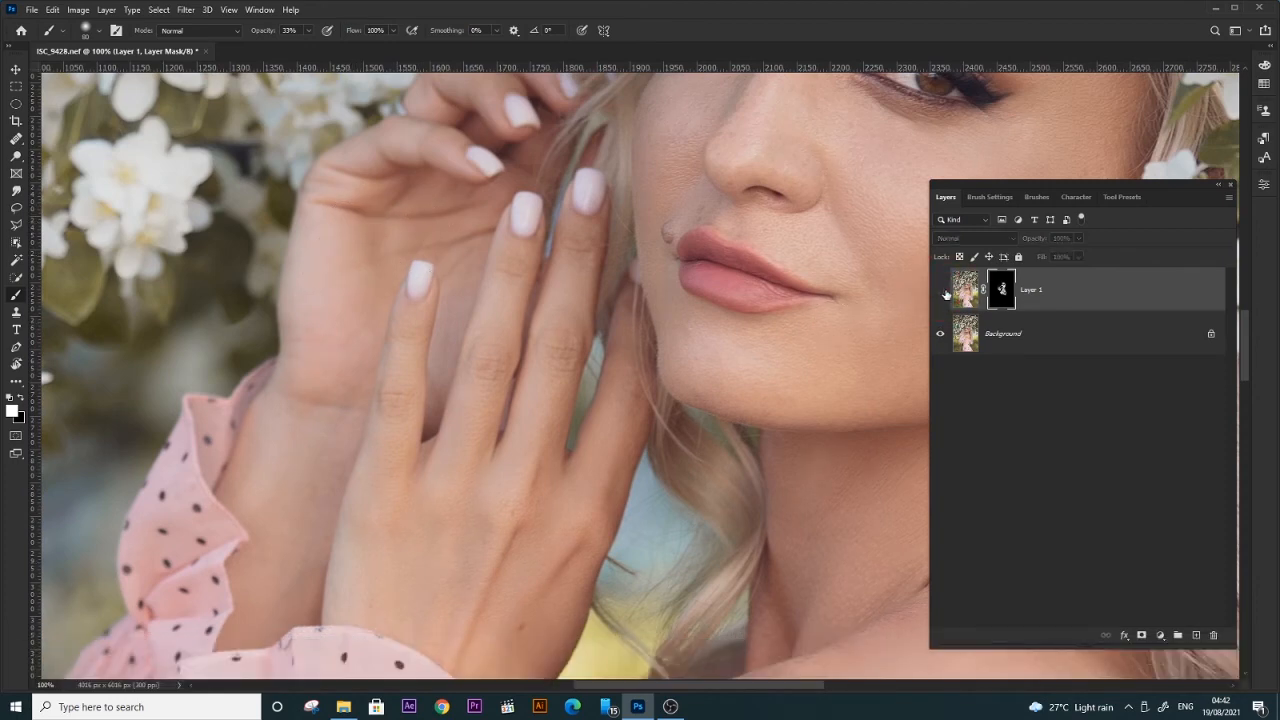
drag(806, 308, 649, 374)
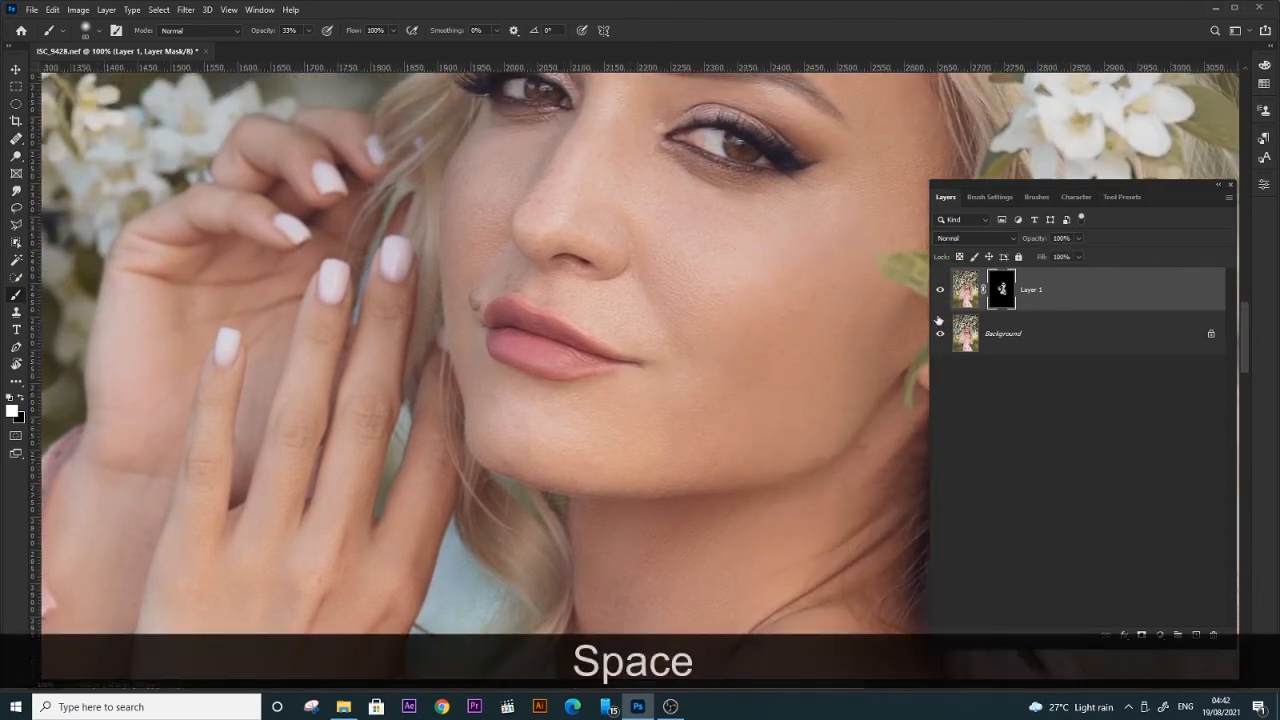
key(ctrl+KP_Subtract)
key(ctrl+KP_Subtract)
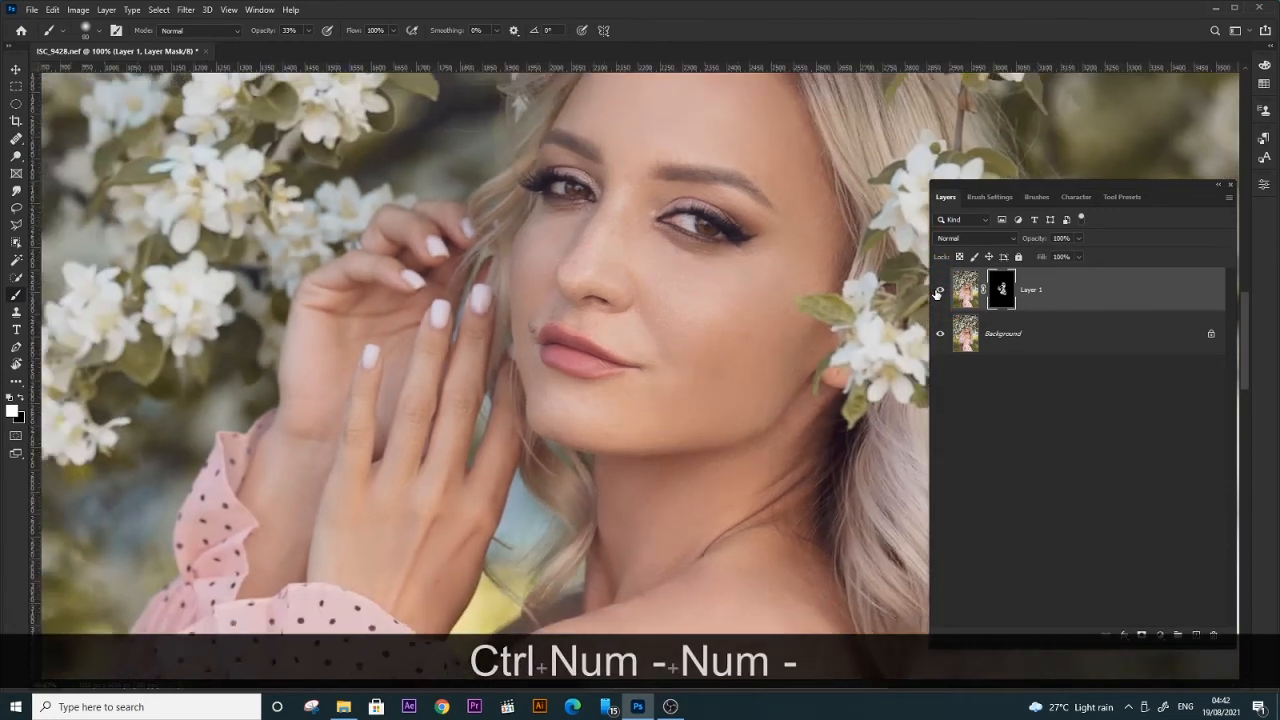
key(ctrl+KP_Subtract)
key(ctrl+KP_Subtract)
key(ctrl+KP_Subtract)
key(ctrl+KP_Subtract)
key(ctrl+KP_Subtract)
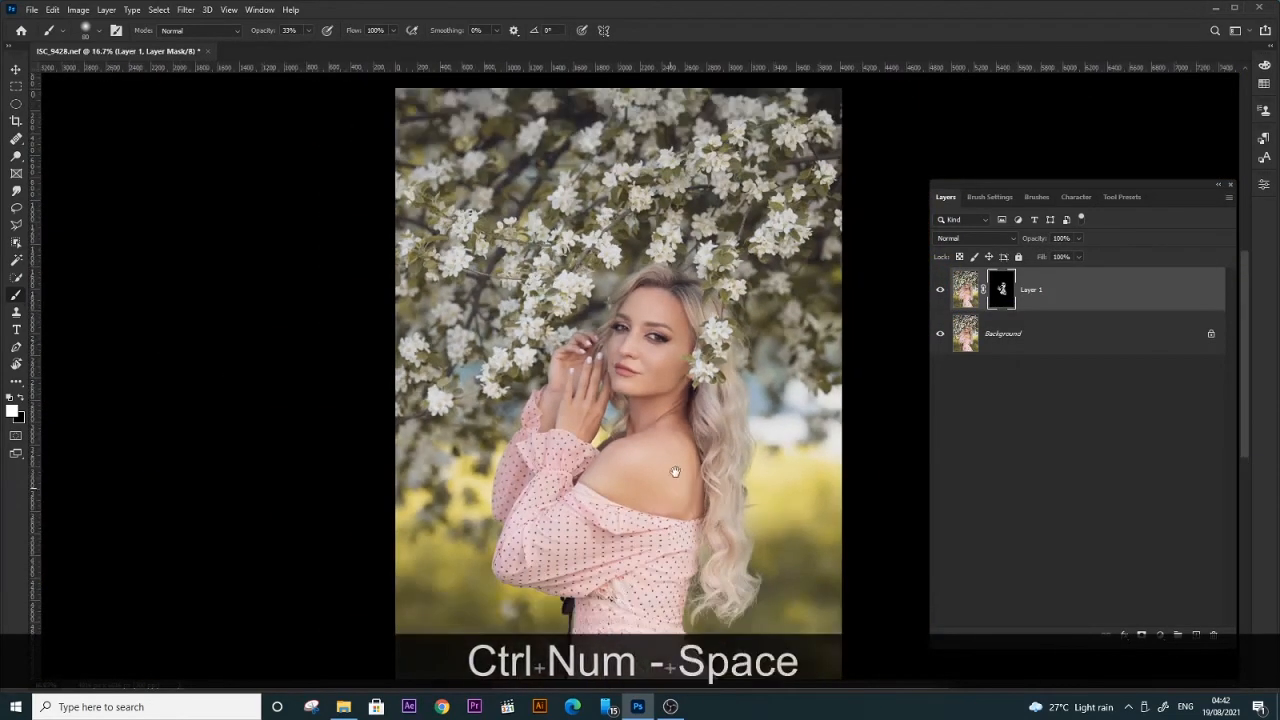
drag(675, 471, 709, 334)
key(ctrl+KP_Subtract)
key(ctrl+KP_Add)
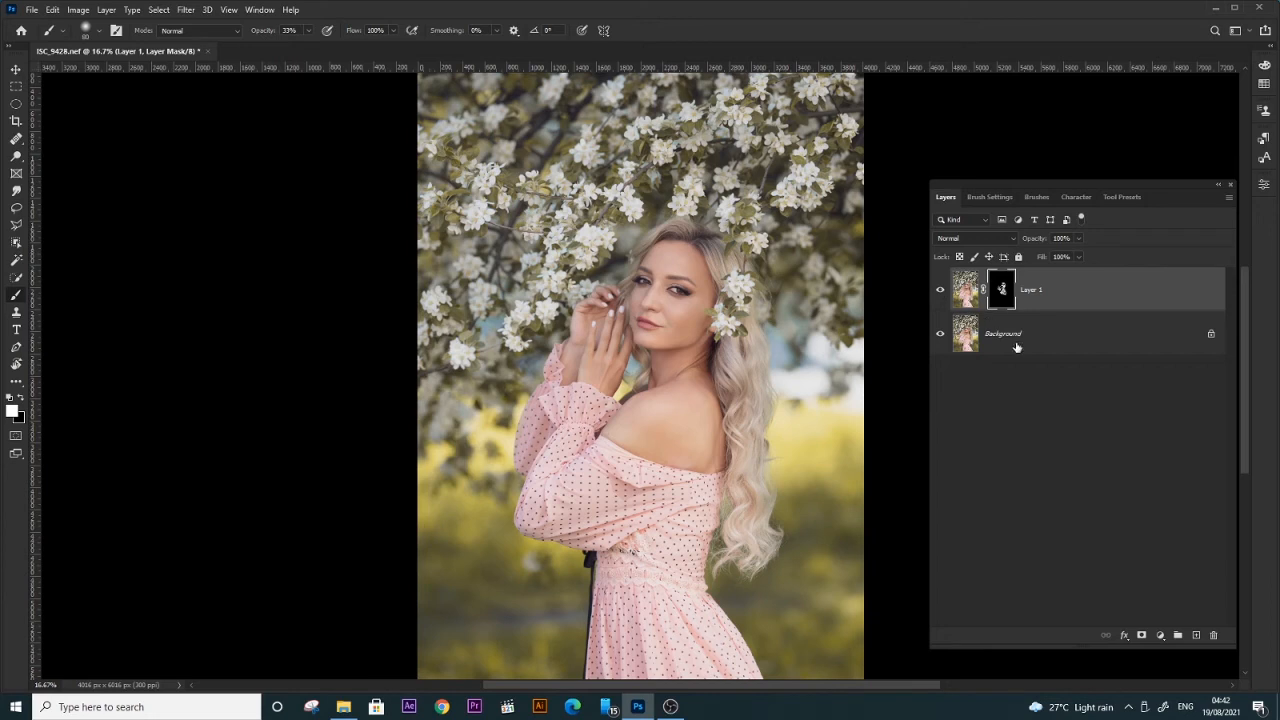
Create a blank layer above Layer 1 and fill it using Apply Image with Merged, RGB, Multiply blending and 100% opacity.
click(1046, 335)
click(1075, 275)
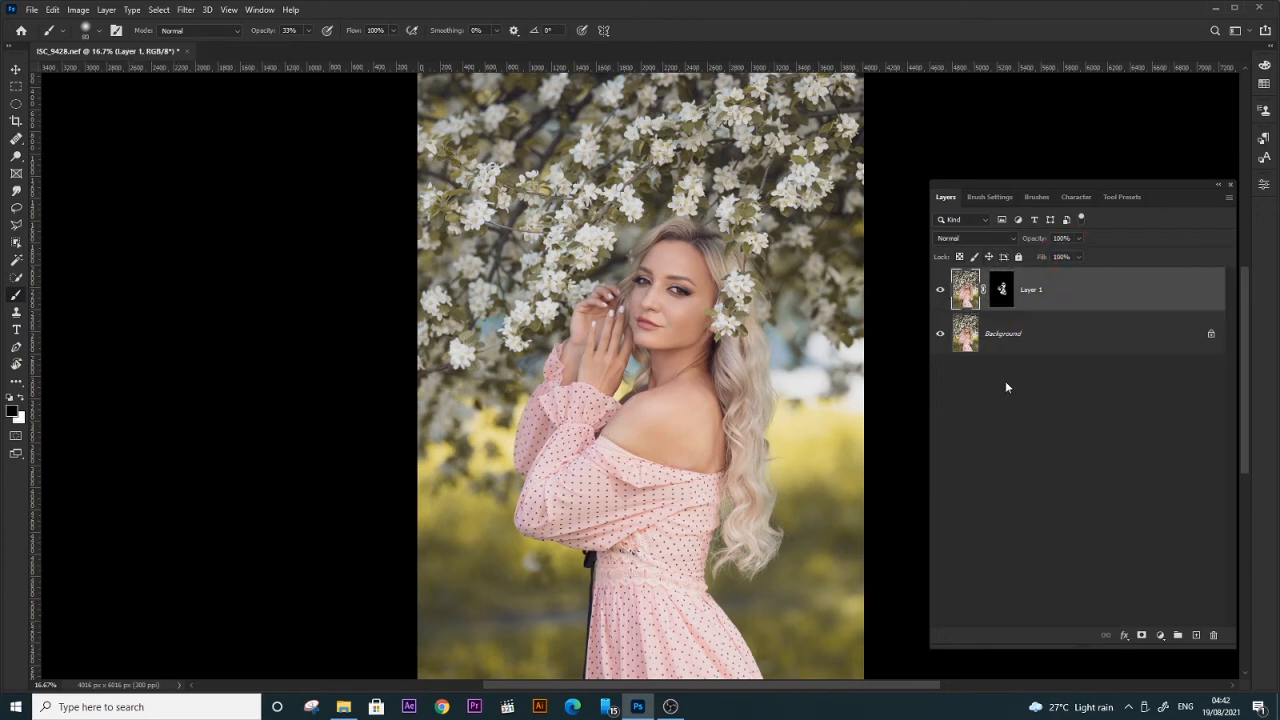
key(ctrl+shift+n)
key(Return)
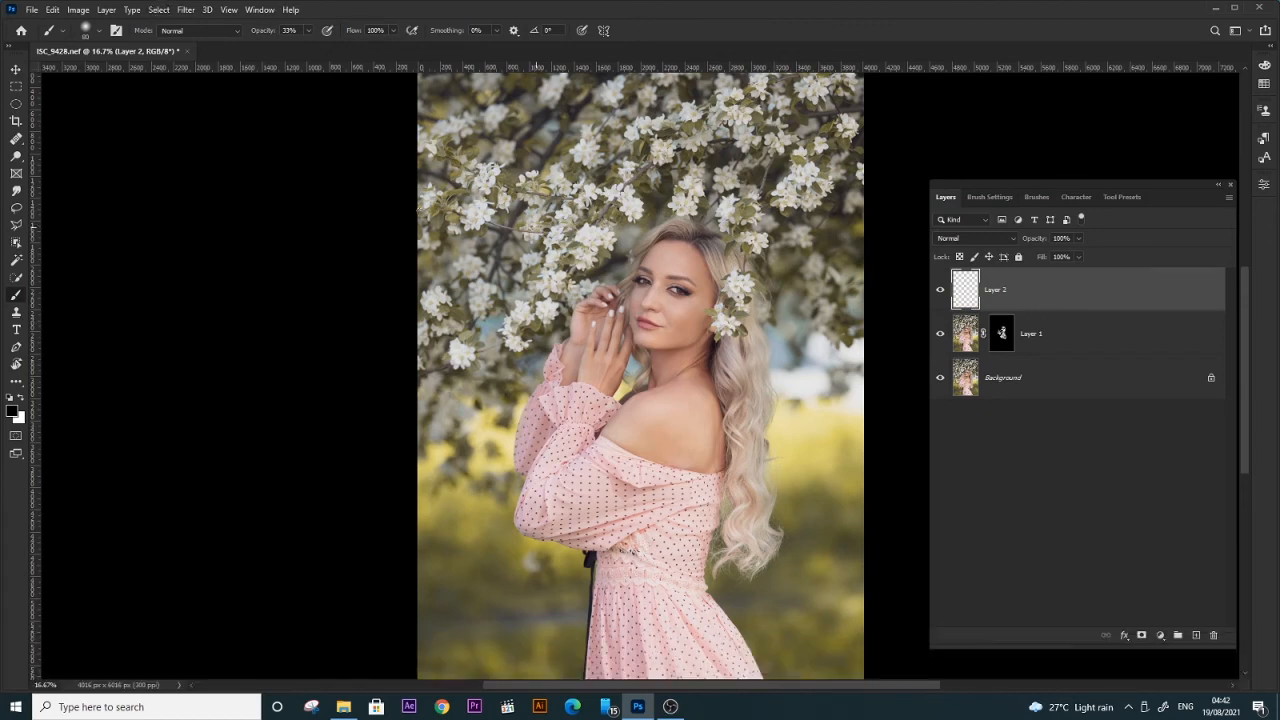
click(80, 10)
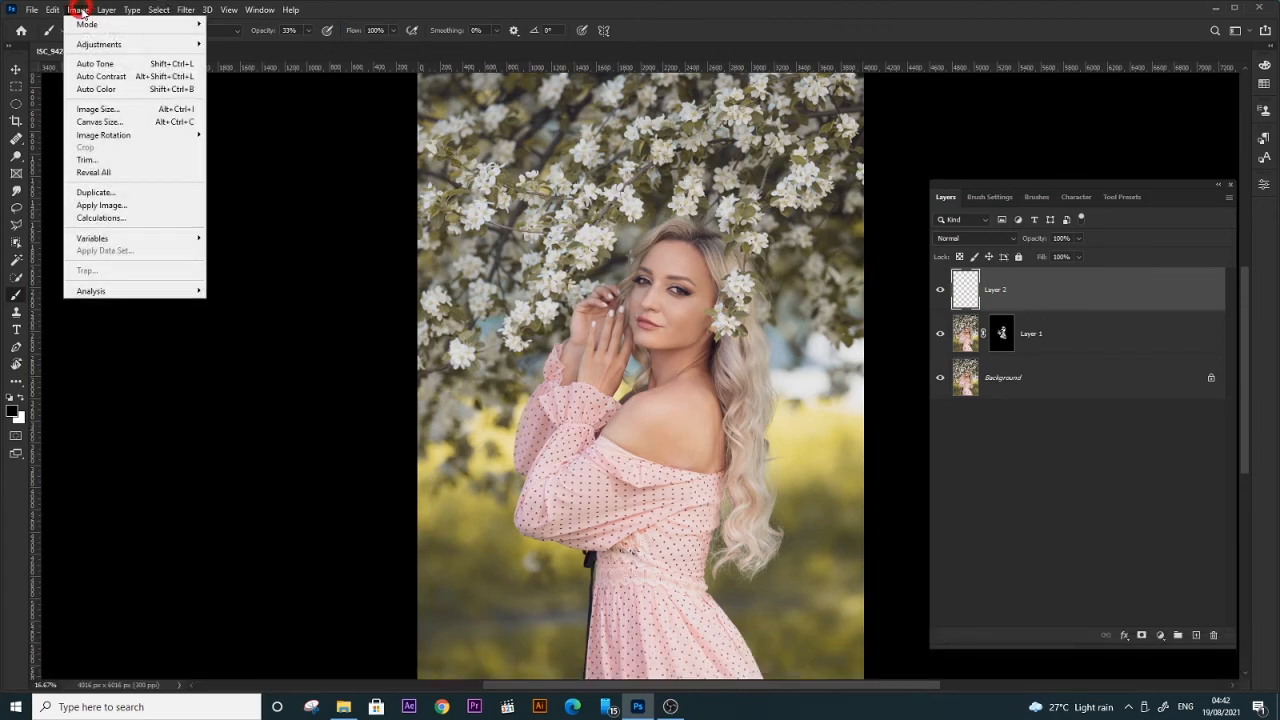
click(101, 205)
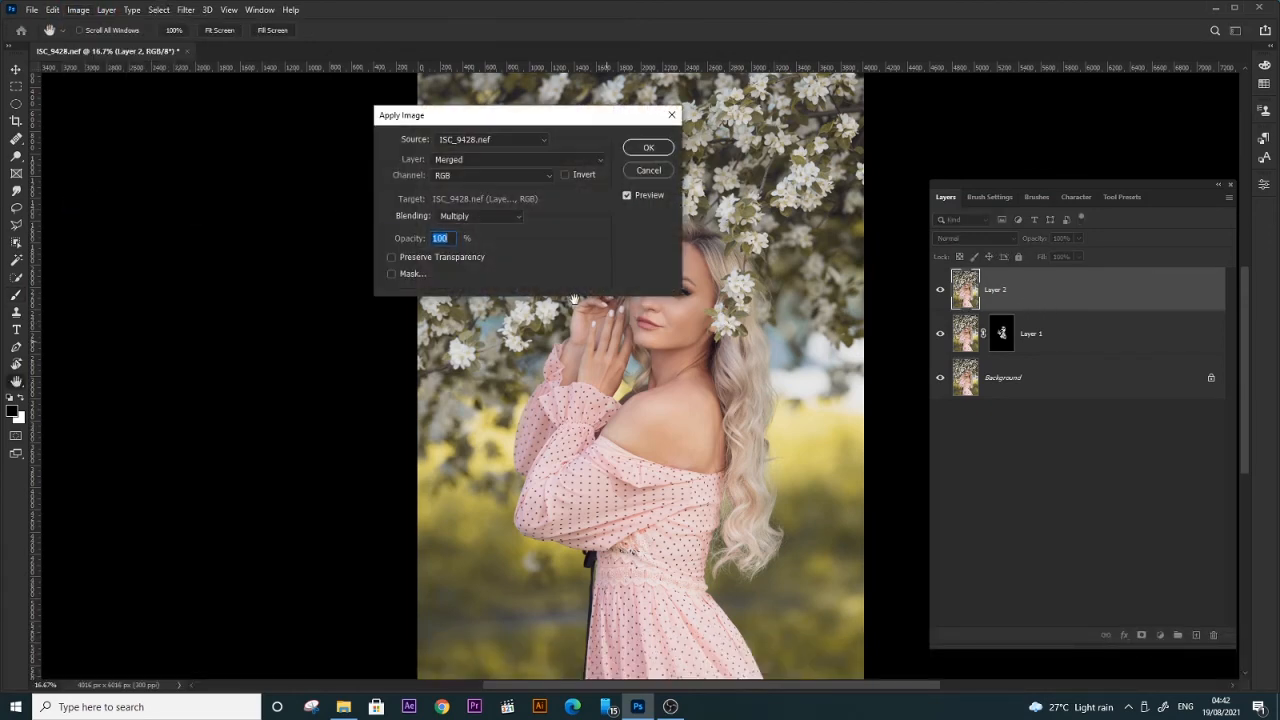
click(645, 148)
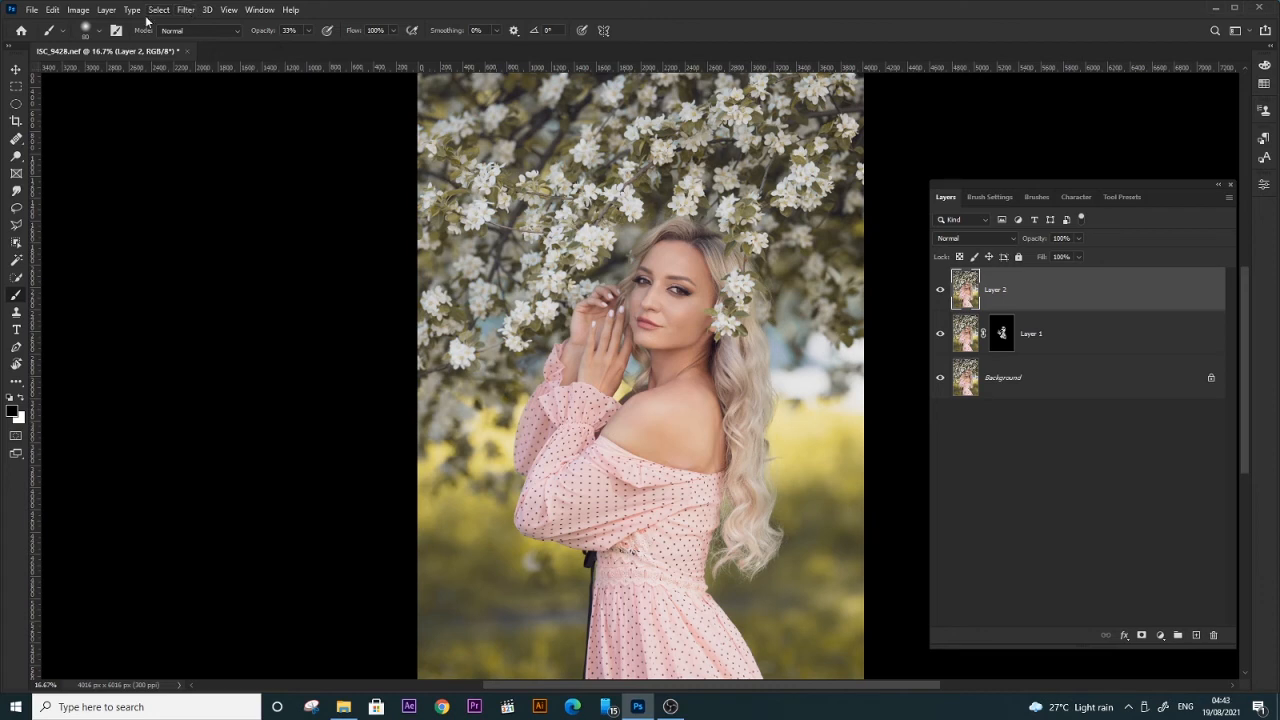
Sharpen Layer 2 with Unsharp Mask at 130% amount, 2.7 pixels radius and threshold 0.
click(184, 10)
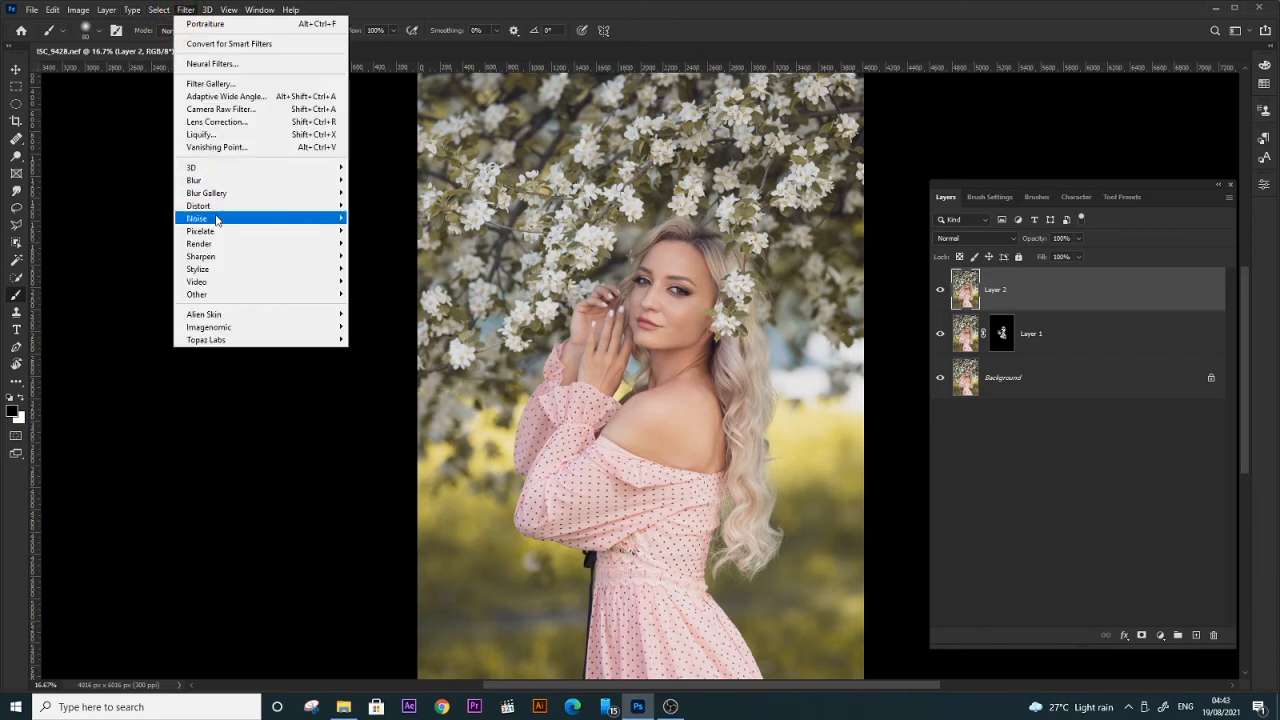
mouse_move(228, 258)
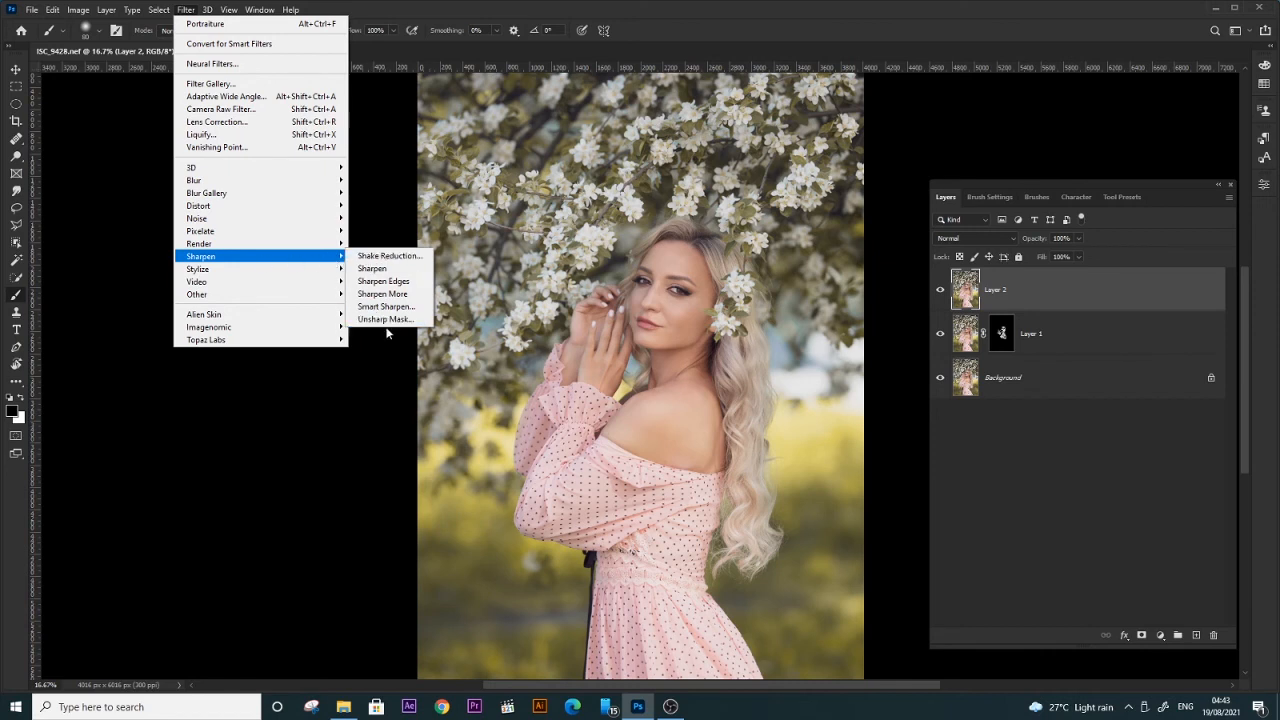
click(384, 319)
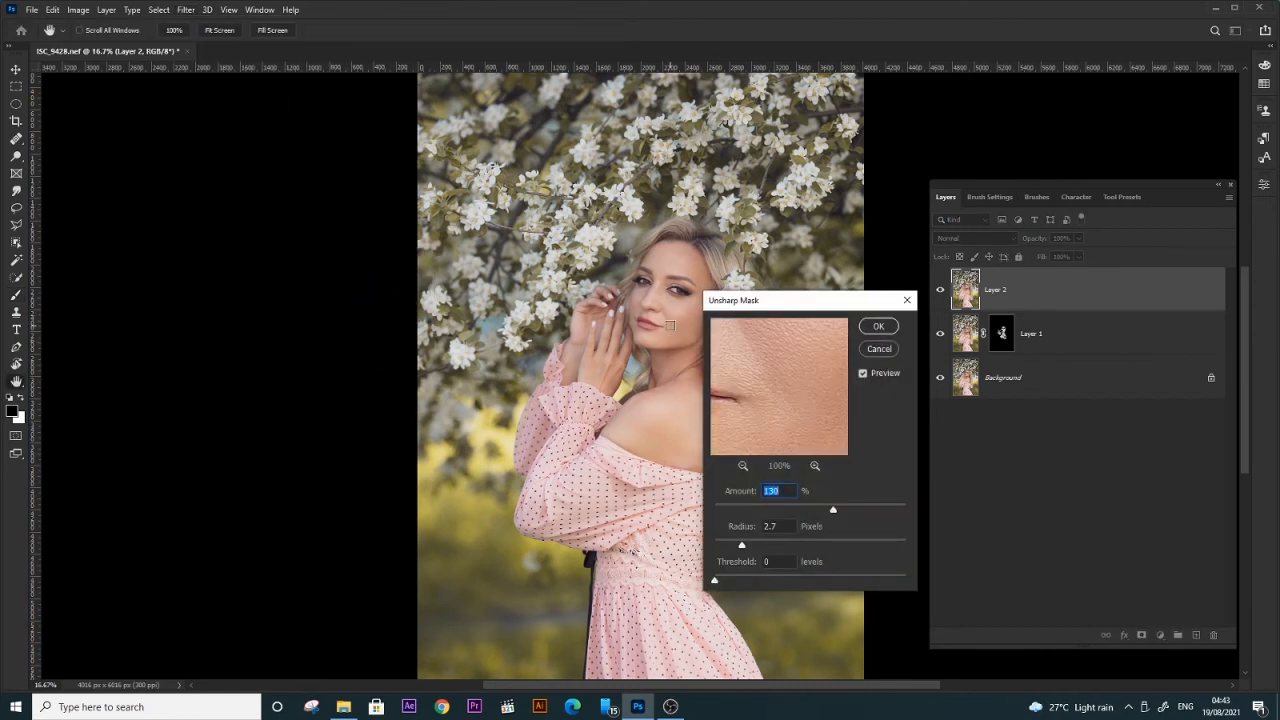
click(878, 326)
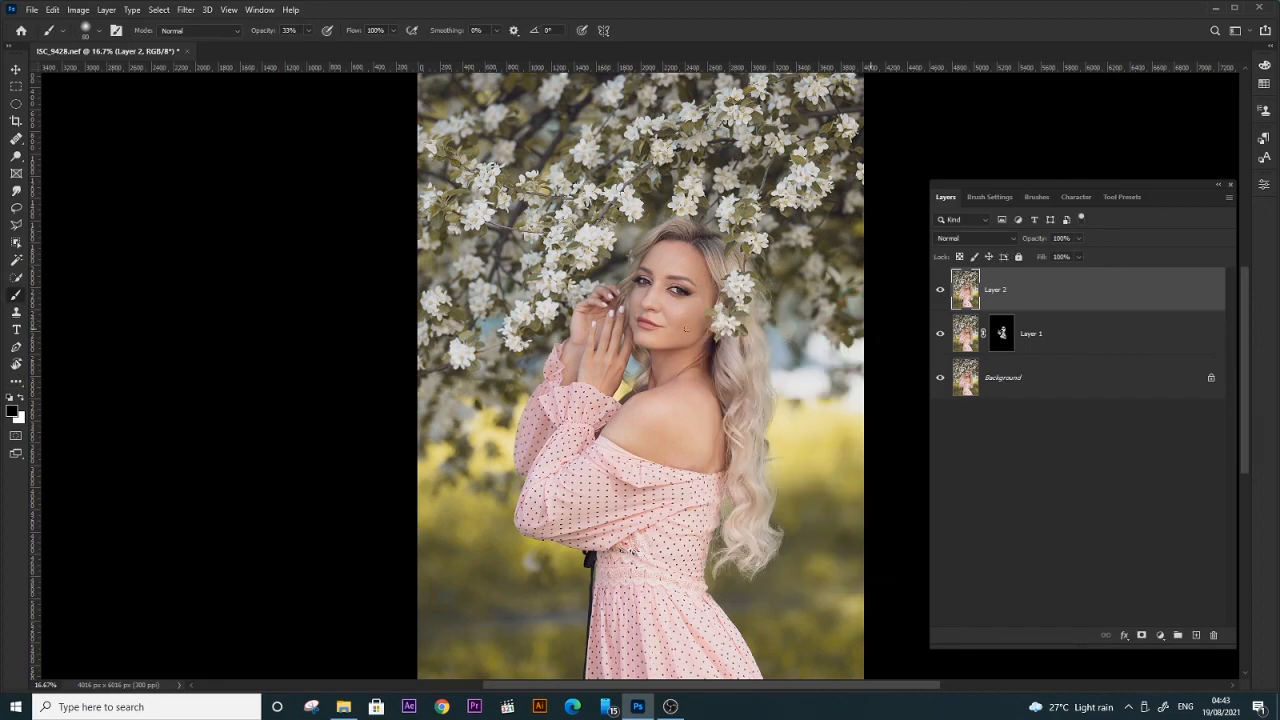
Examine the sharpening up close on the face, hair and hands, and across the full portrait.
key(ctrl+KP_Add)
key(ctrl+KP_Add)
key(ctrl+KP_Add)
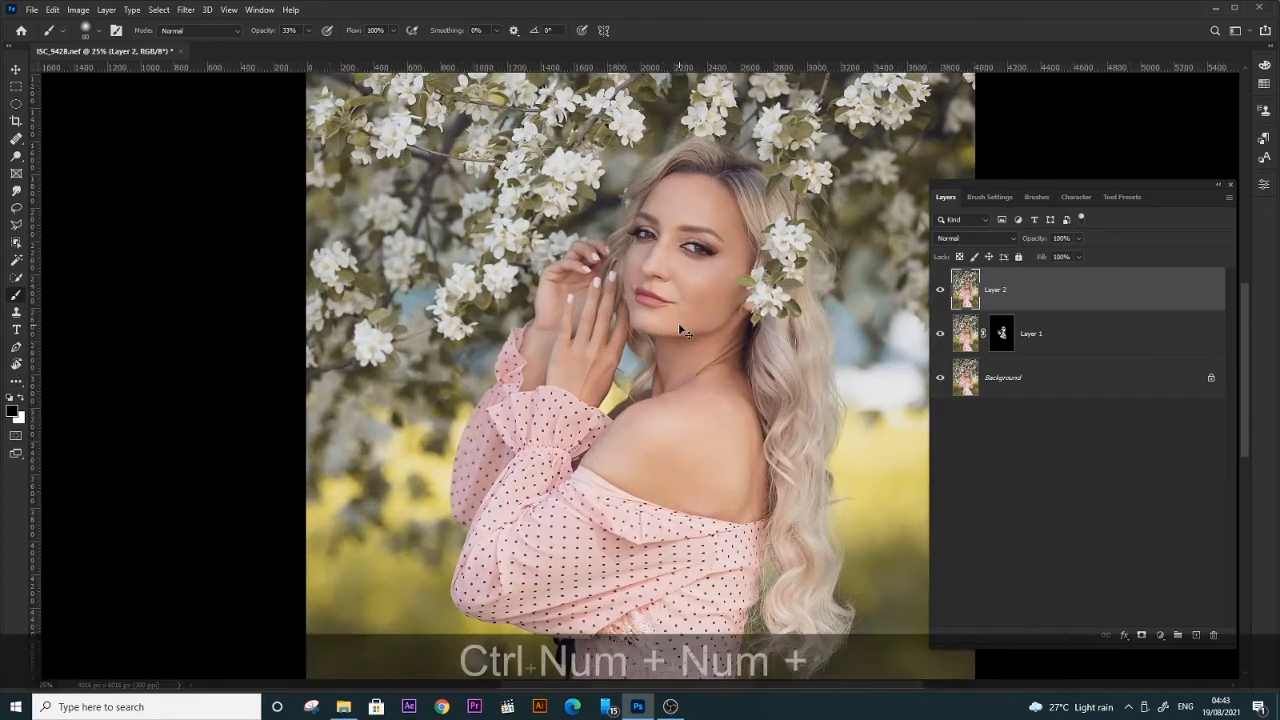
key(space)
drag(678, 325, 625, 401)
key(ctrl+KP_Add)
key(ctrl+KP_Add)
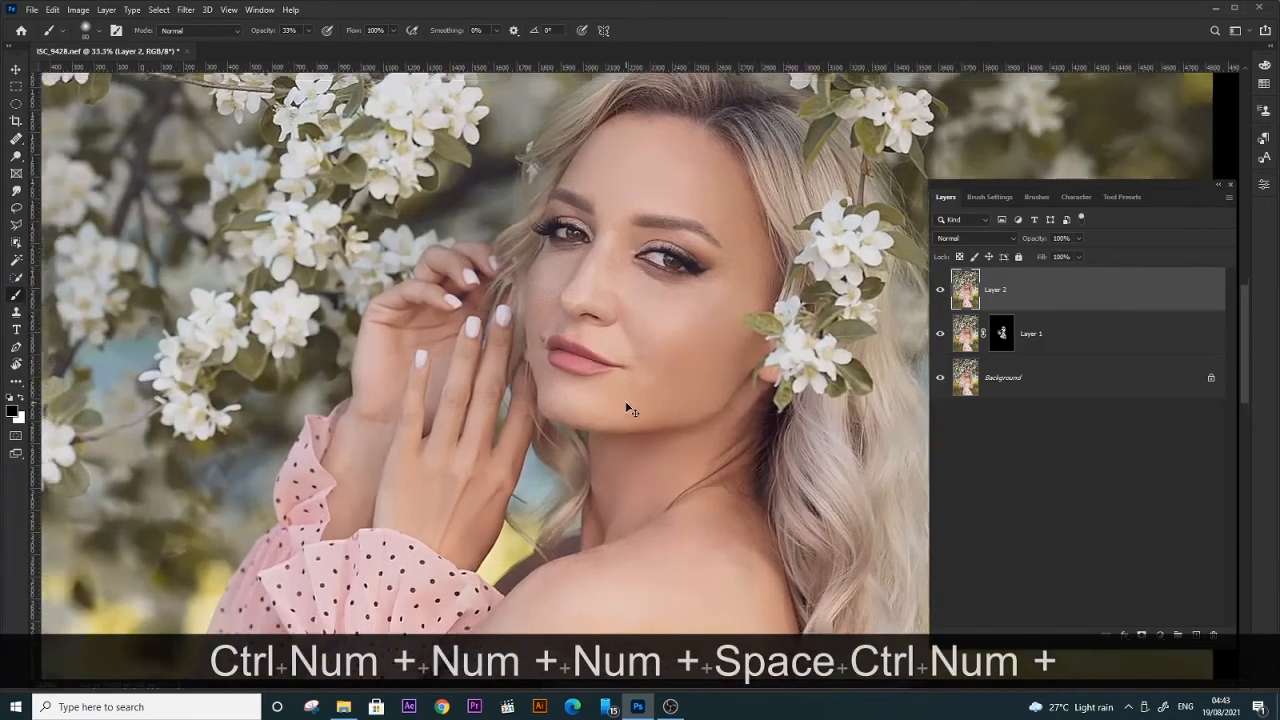
key(ctrl+KP_Subtract)
key(ctrl+KP_Subtract)
key(ctrl+KP_Subtract)
key(ctrl+KP_Subtract)
key(ctrl+KP_Subtract)
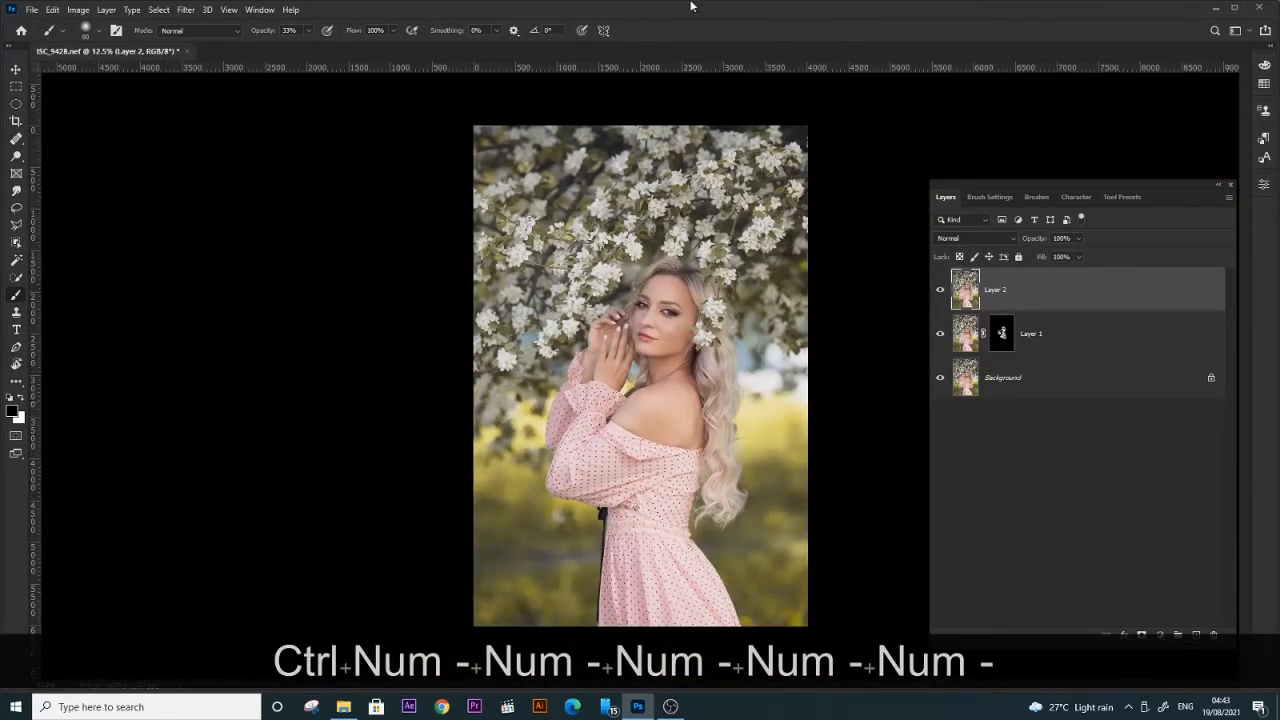
Lower Layer 2's opacity to 79% and compare the image with and without the sharpening.
click(1078, 238)
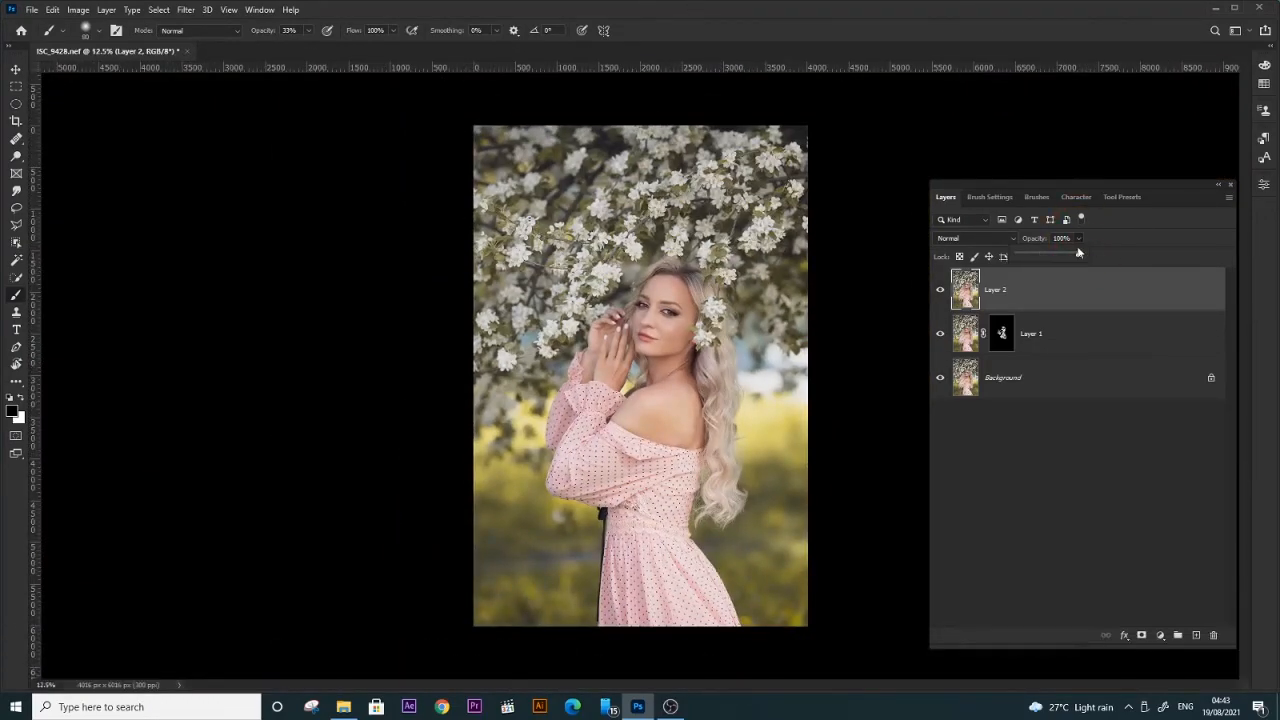
drag(1078, 256, 1068, 257)
click(940, 289)
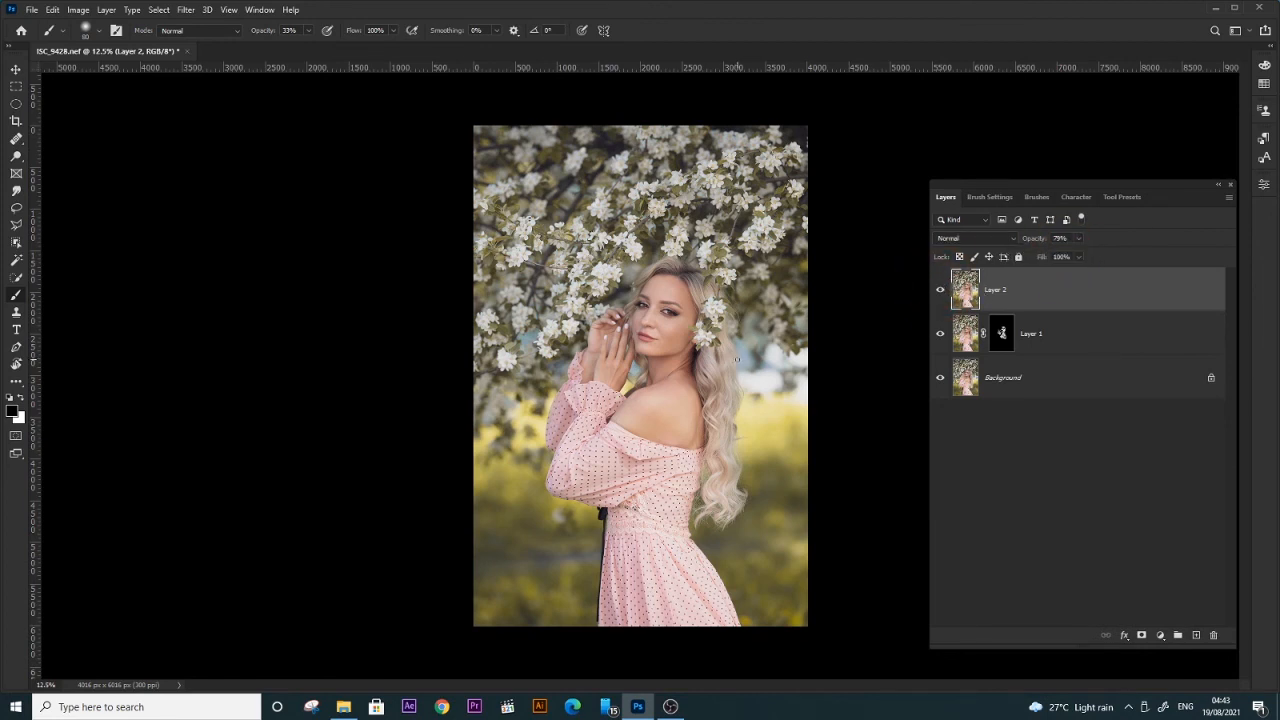